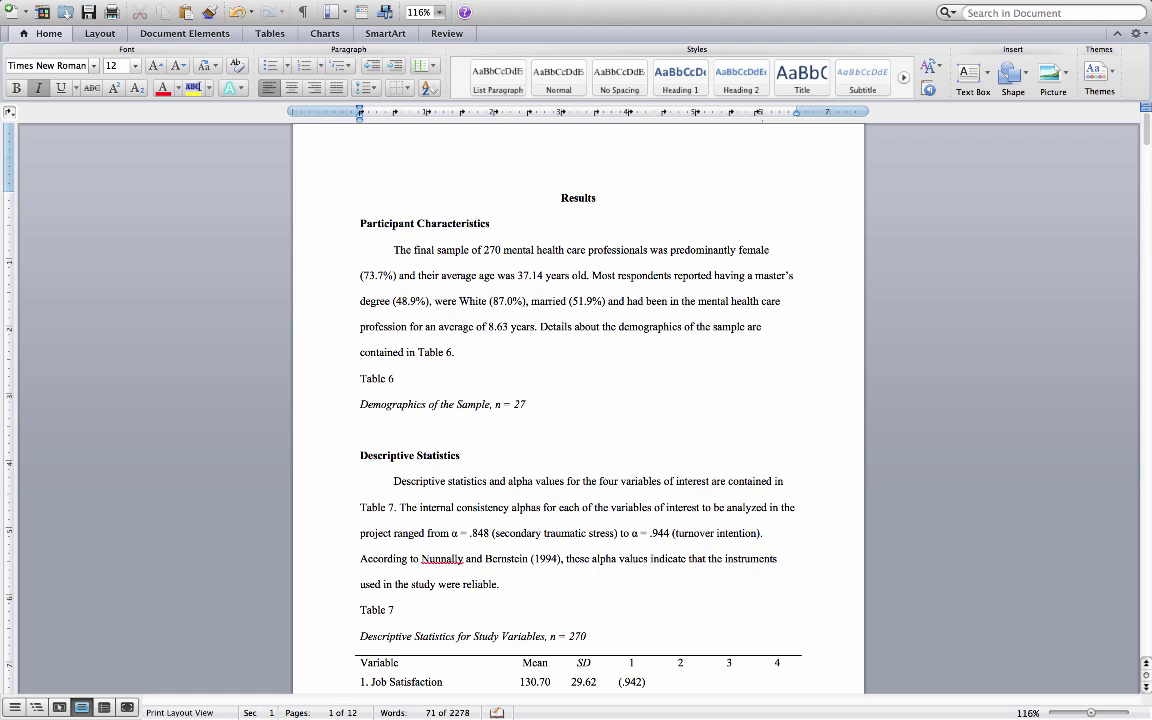
Insert a 5-column, 4-row table below the Table 6 caption and type the Mean and Standard Deviation headings
click(397, 427)
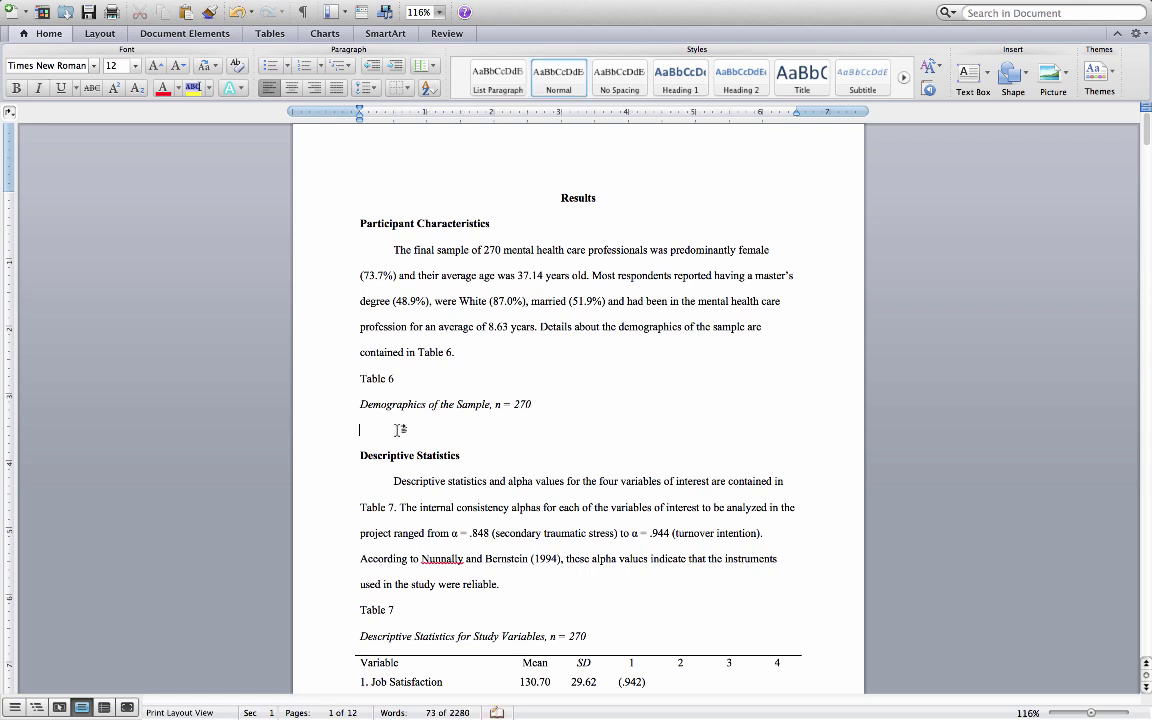
click(269, 34)
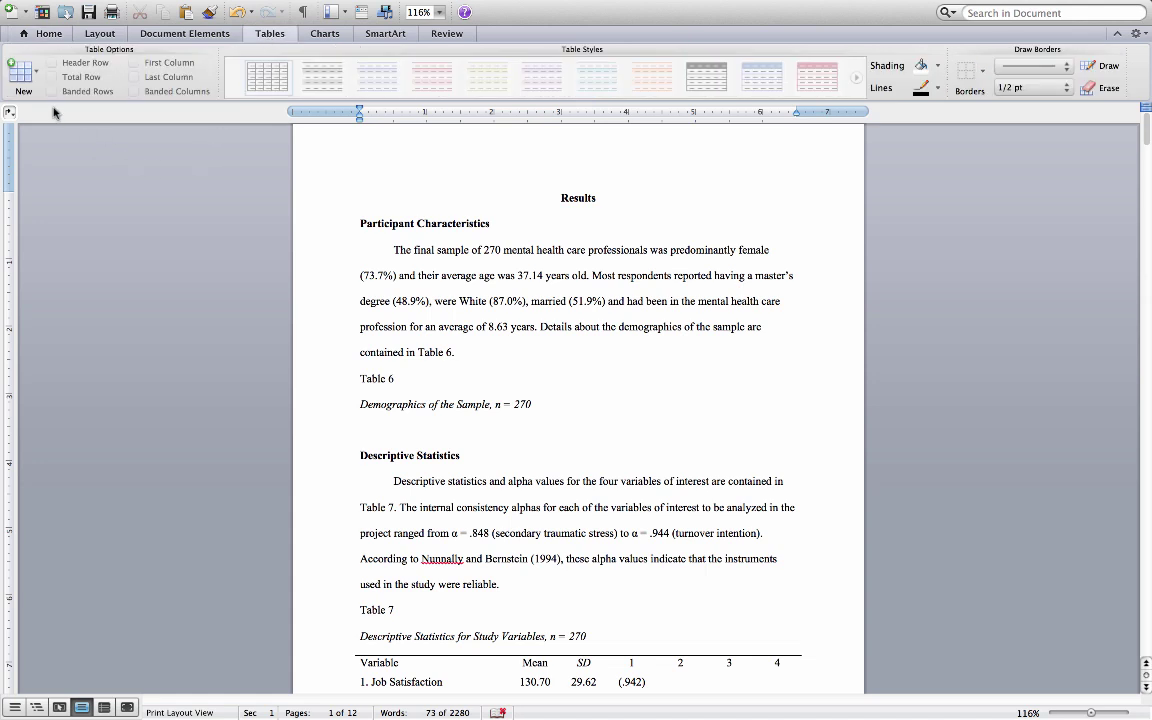
click(20, 72)
click(96, 168)
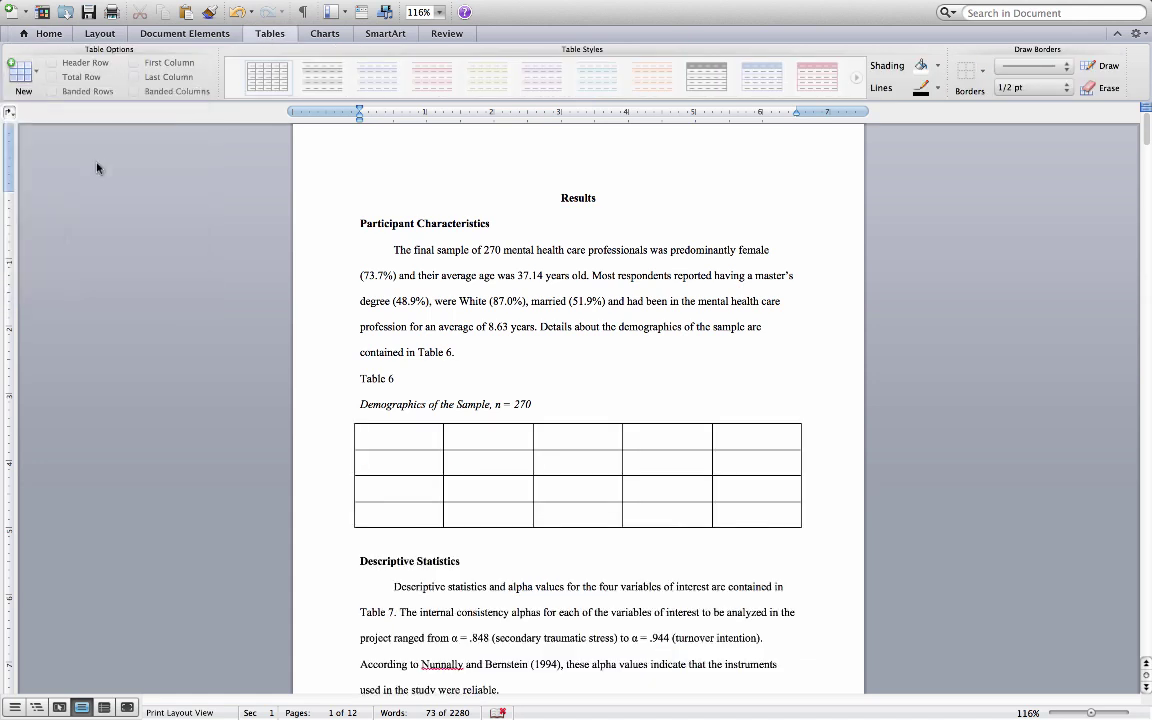
click(468, 439)
text(Standard Deviat)
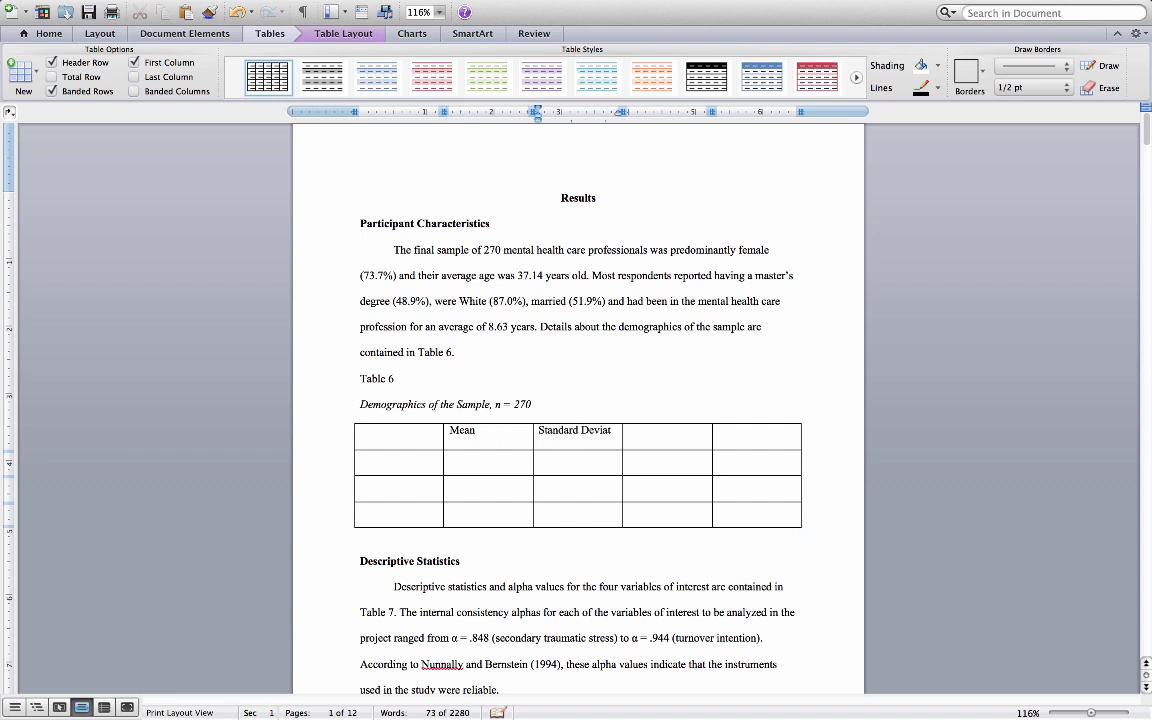
text(ion)
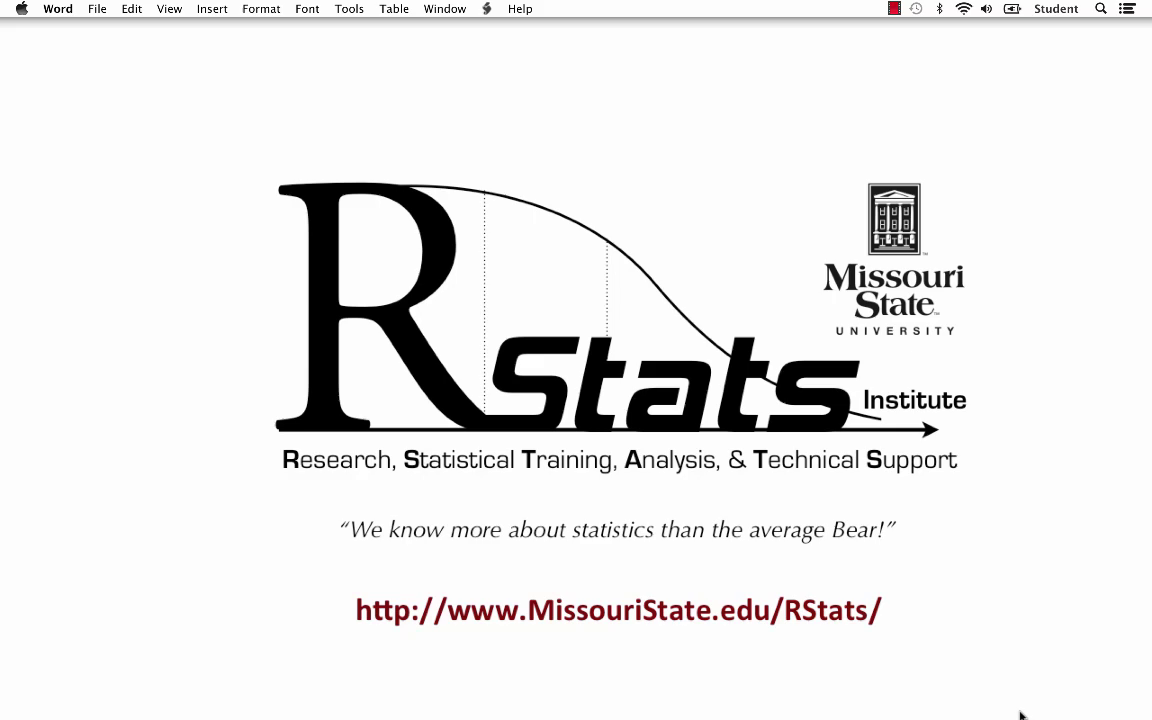
Restore the MyClass.sav Data Editor and scroll through the data
mouse_move(1020, 714)
click(1003, 695)
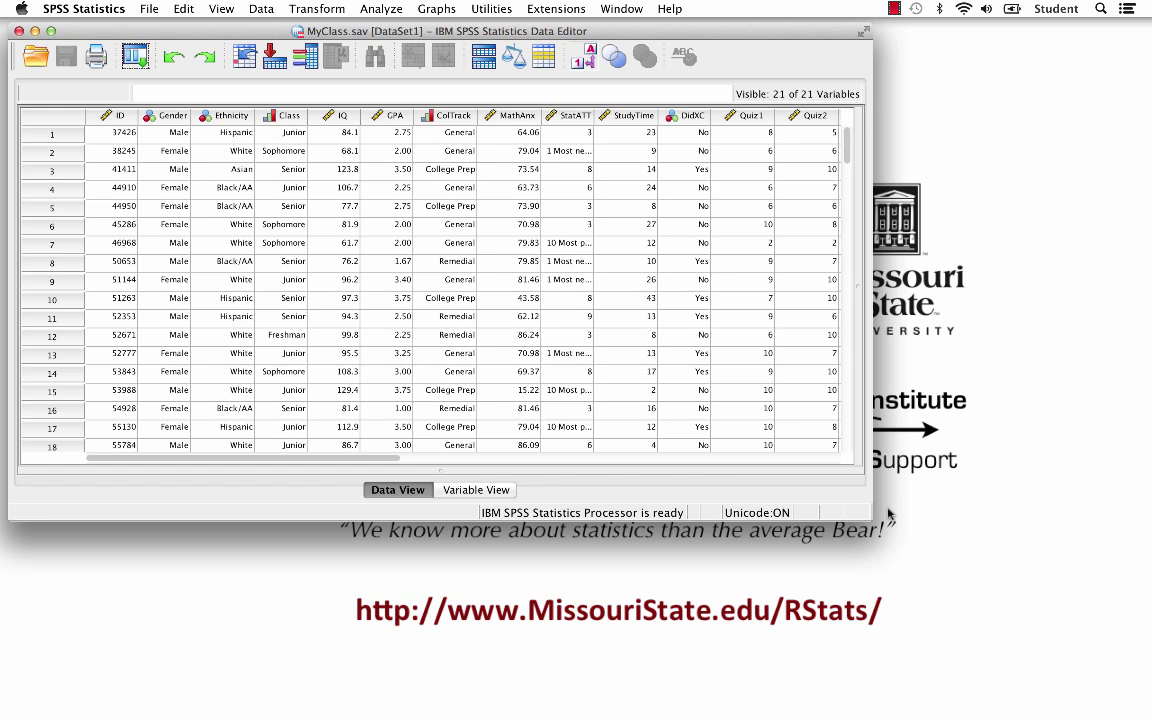
scroll(686, 401, down, 3)
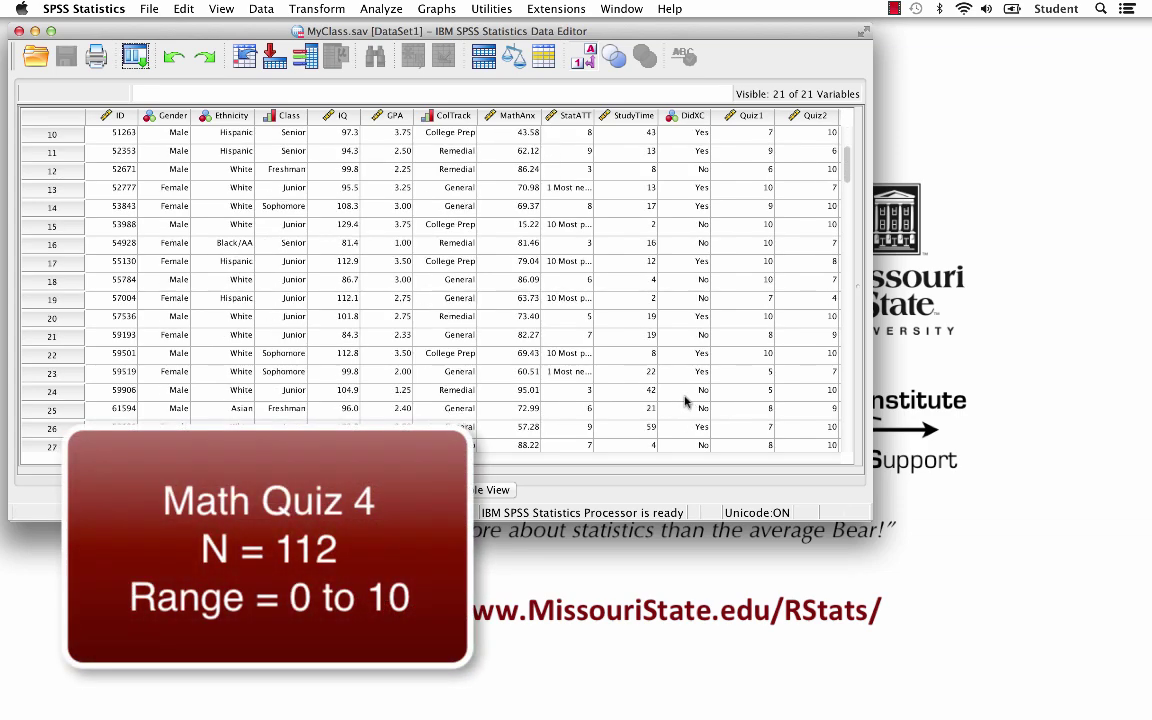
scroll(686, 401, down, 2)
scroll(686, 401, down, 5)
scroll(686, 401, up, 9)
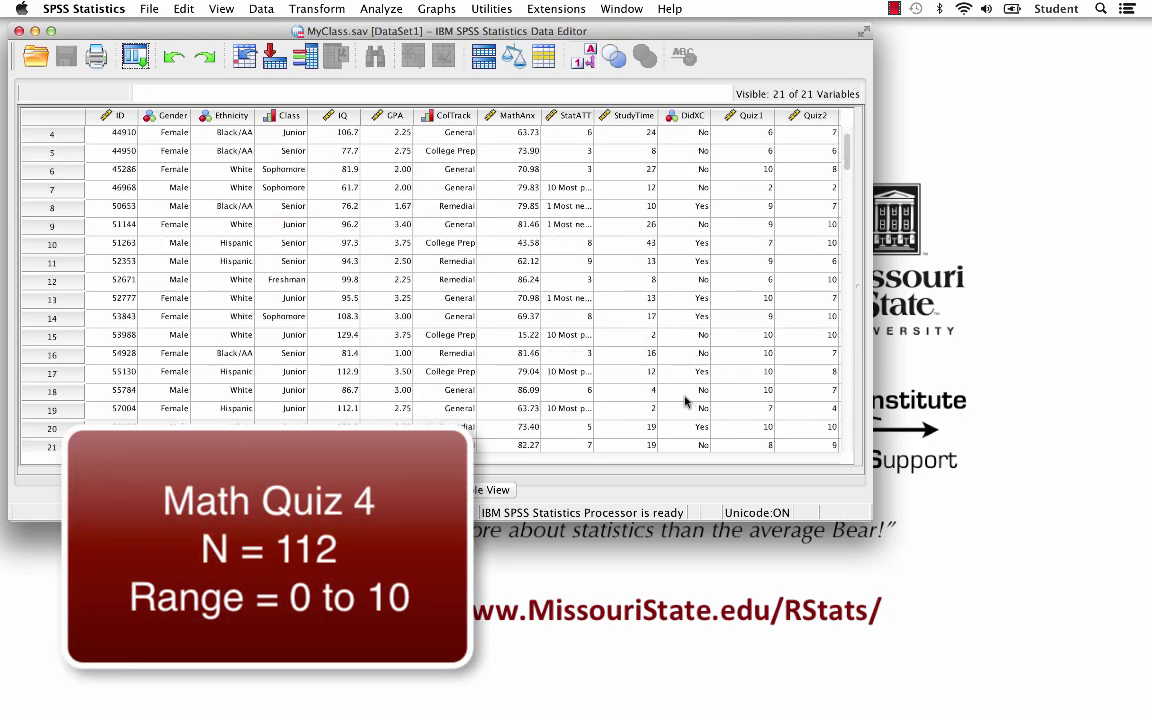
scroll(686, 401, up, 1)
scroll(686, 401, right, 2)
scroll(686, 401, right, 1)
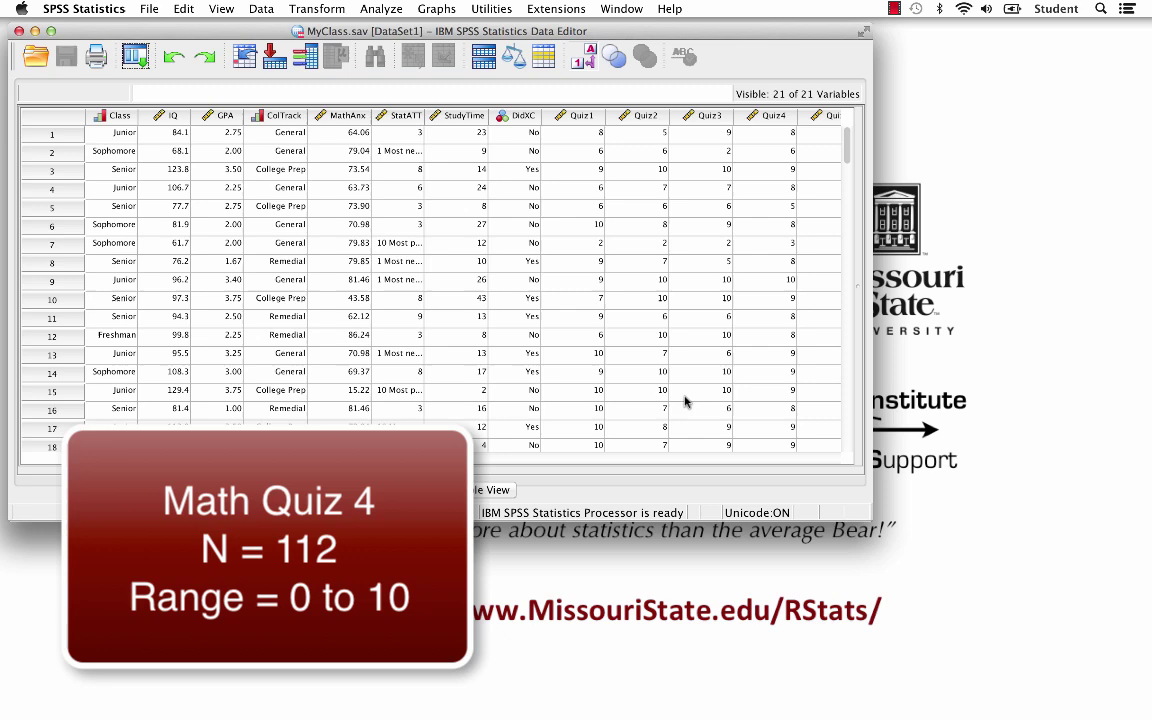
scroll(686, 401, right, 1)
Select the Quiz4 column and scroll down through its scores
click(722, 117)
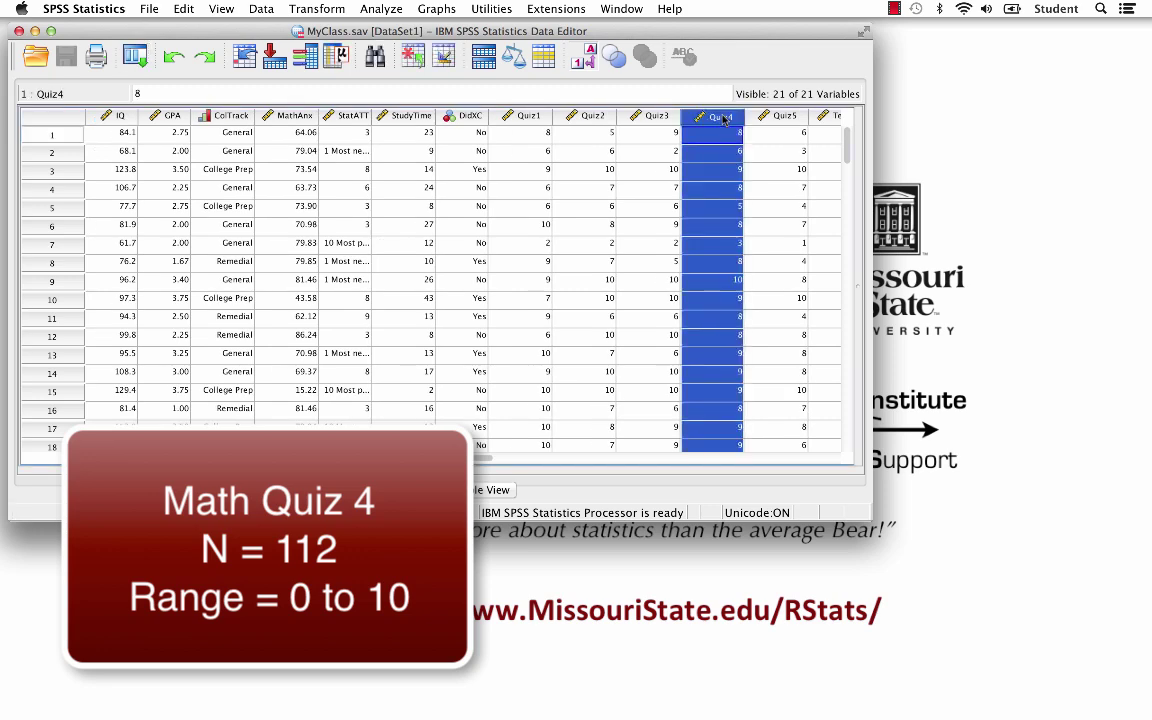
scroll(705, 295, down, 1)
scroll(705, 296, down, 6)
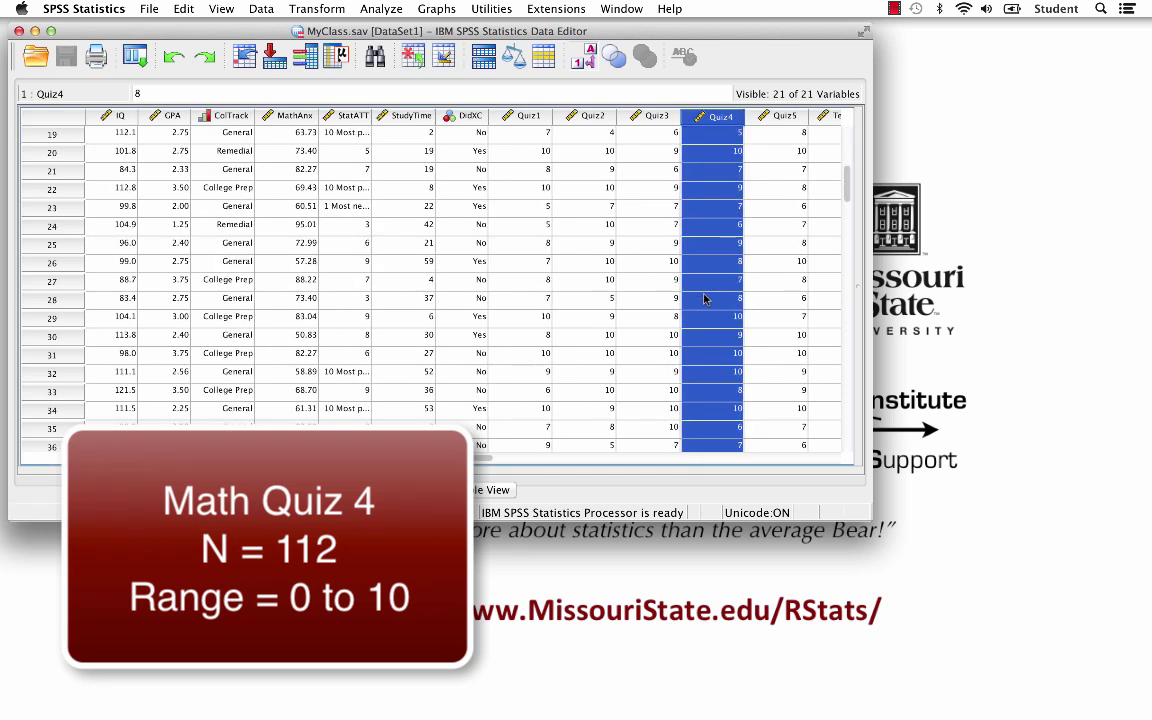
scroll(705, 297, down, 3)
scroll(705, 298, down, 3)
scroll(705, 298, down, 6)
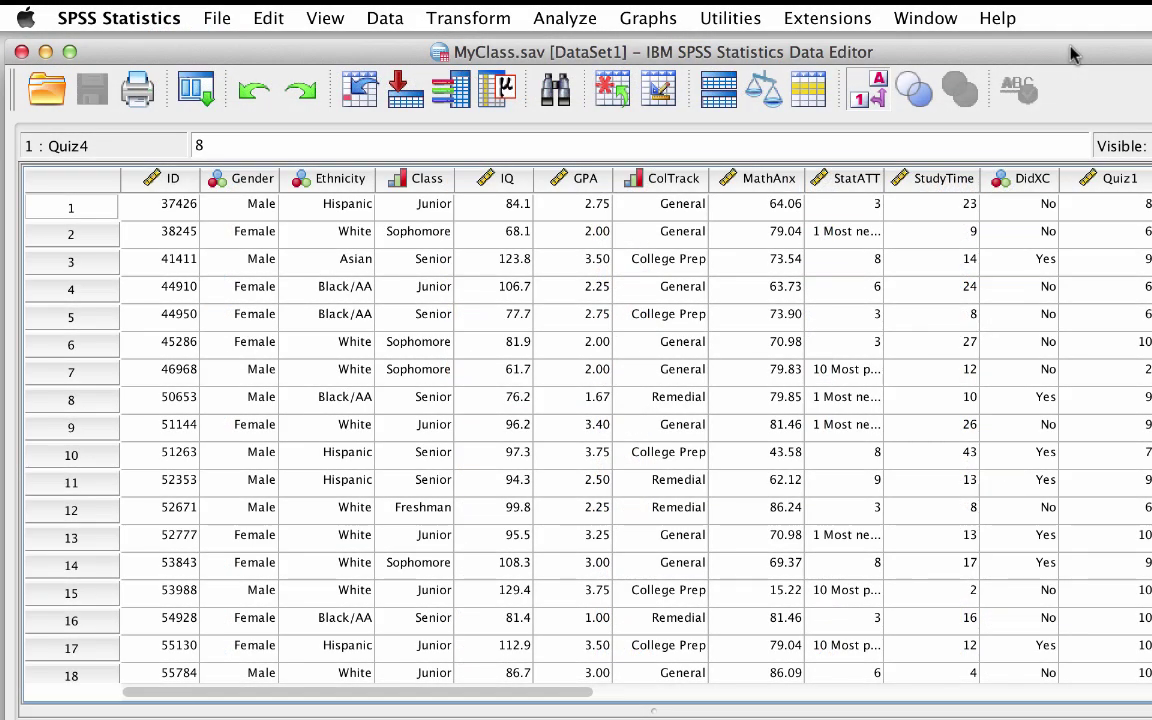
Open Analyze > Descriptive Statistics > Frequencies and dismiss the warning shown when frequency tables are off
click(586, 22)
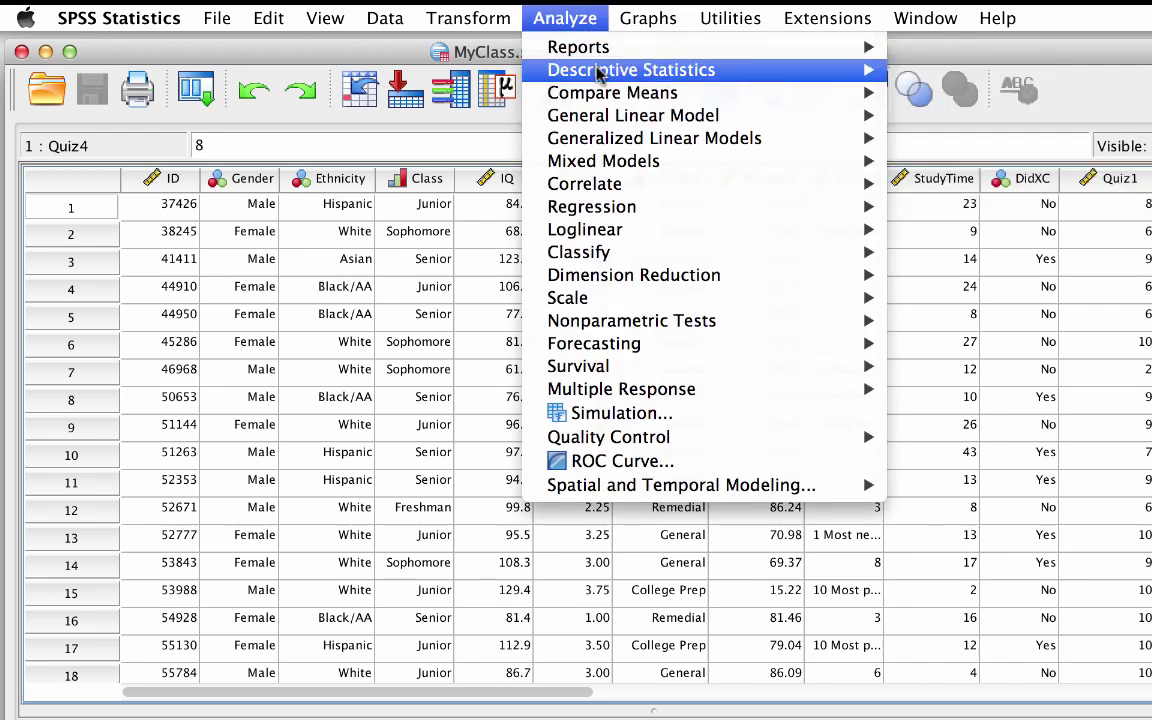
mouse_move(631, 70)
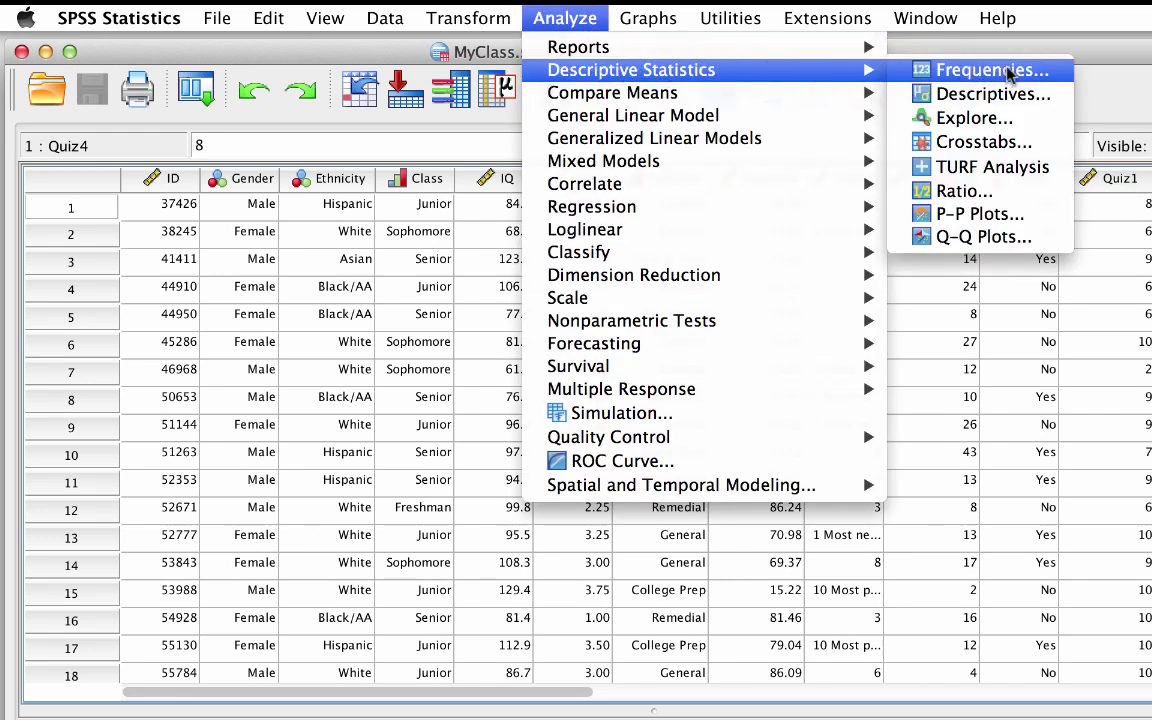
click(1040, 70)
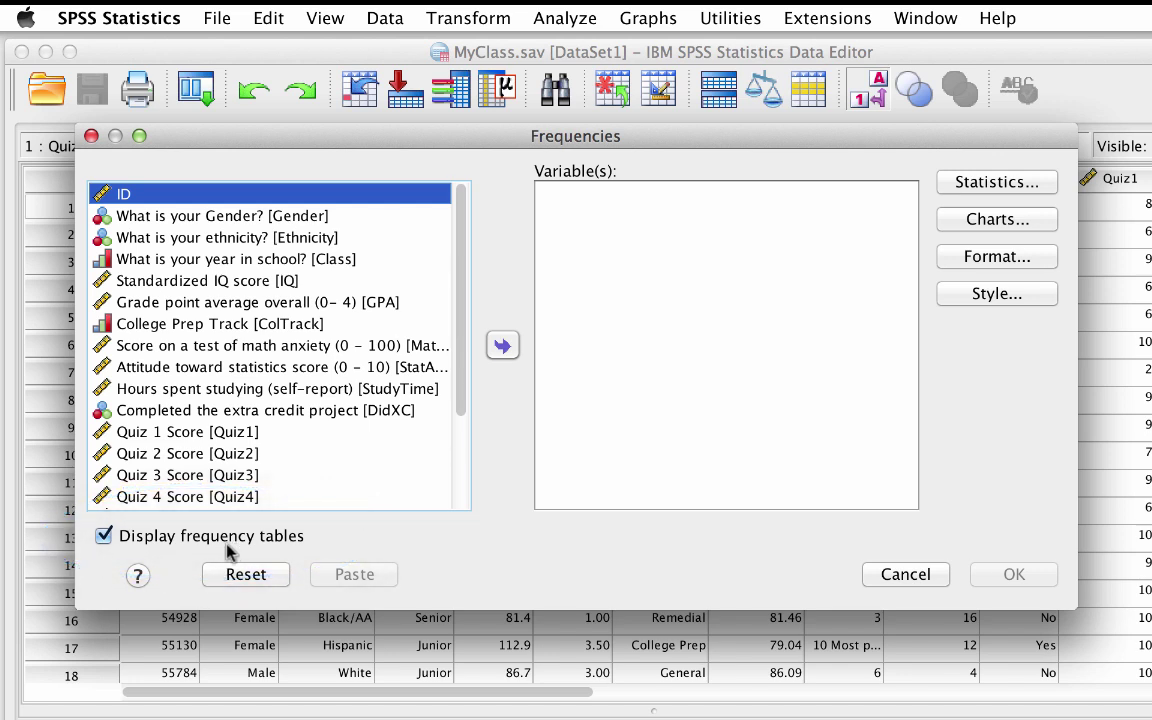
click(104, 537)
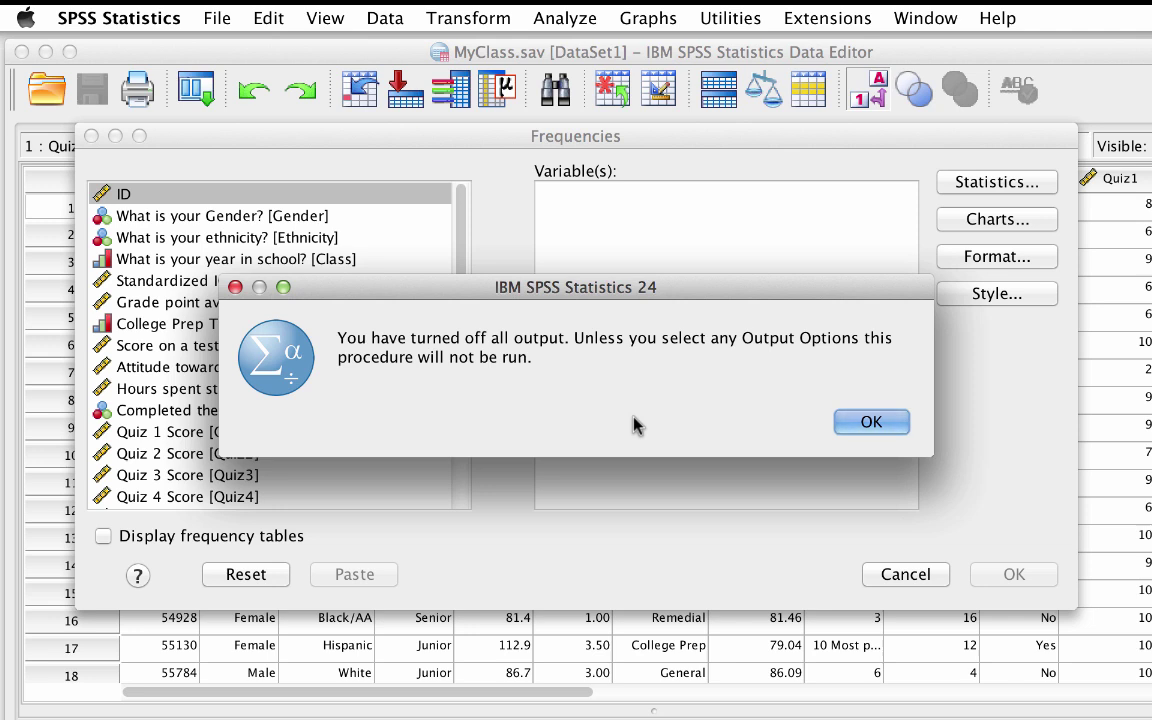
click(865, 421)
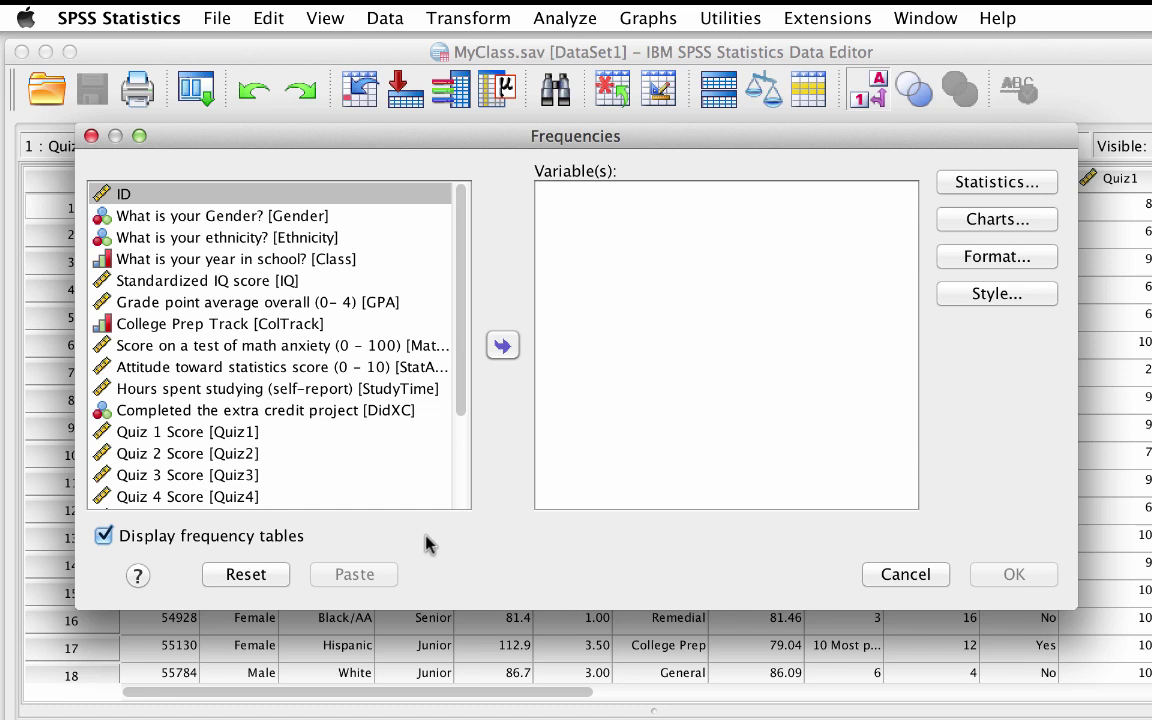
Add Quiz 4 Score as the Frequencies variable, with output ordered by descending values
click(267, 497)
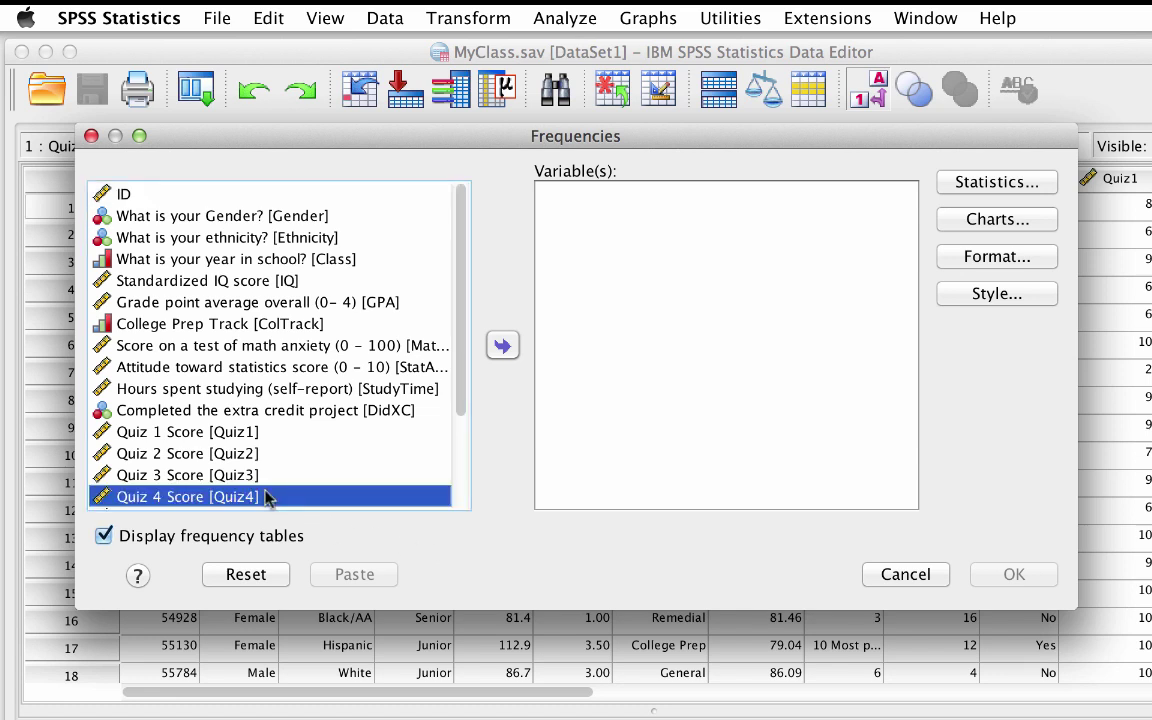
click(502, 345)
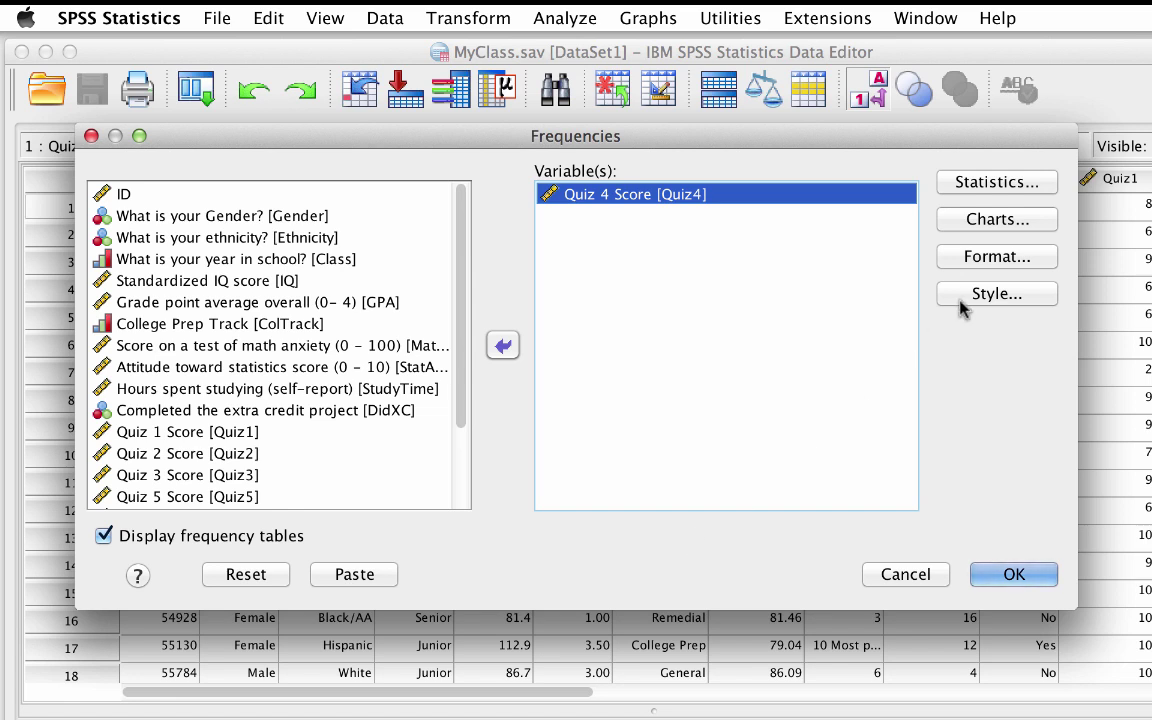
click(985, 258)
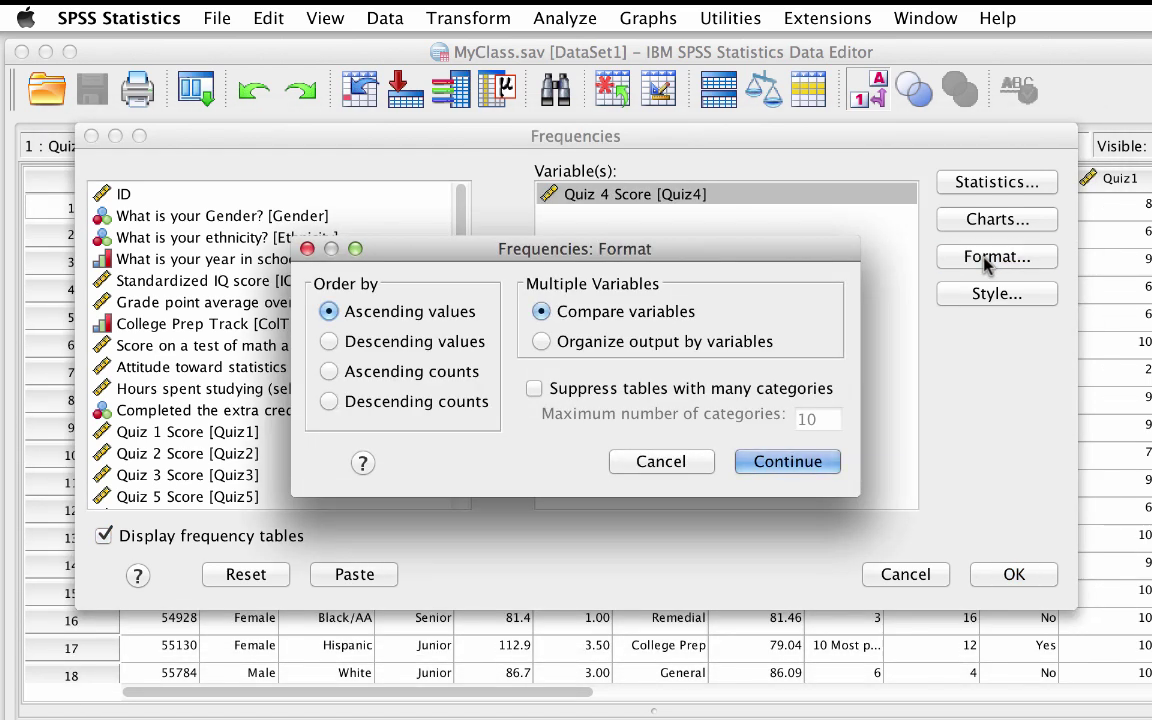
click(474, 342)
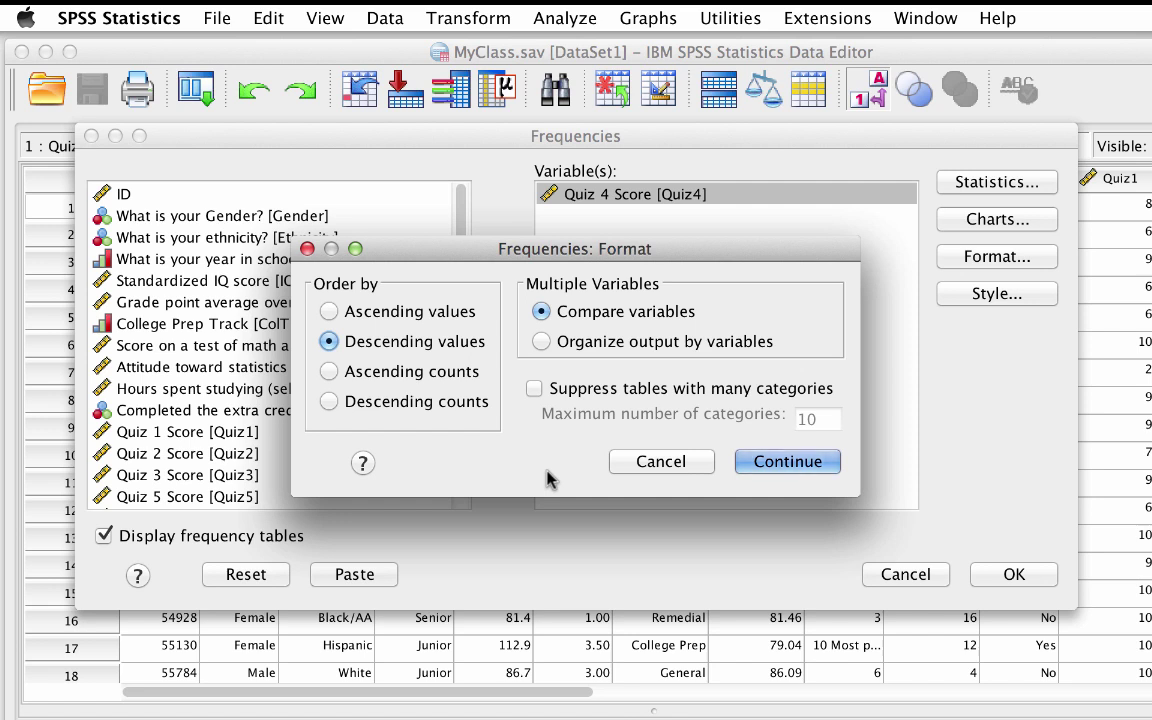
click(745, 461)
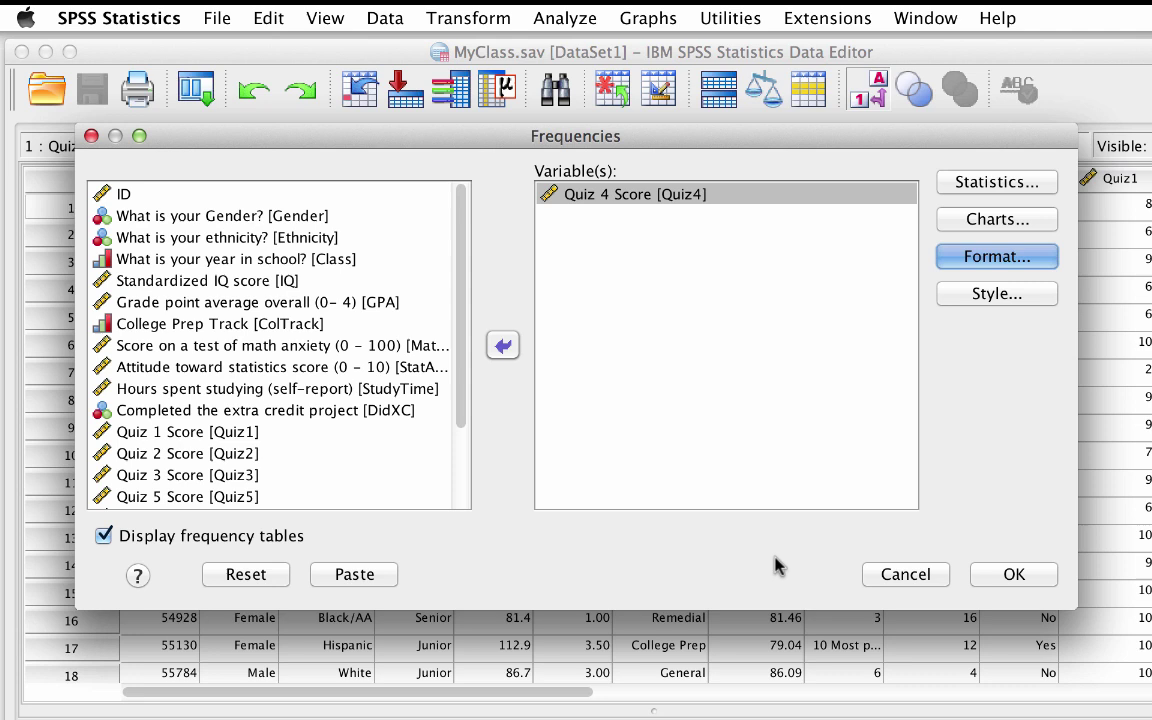
click(1000, 220)
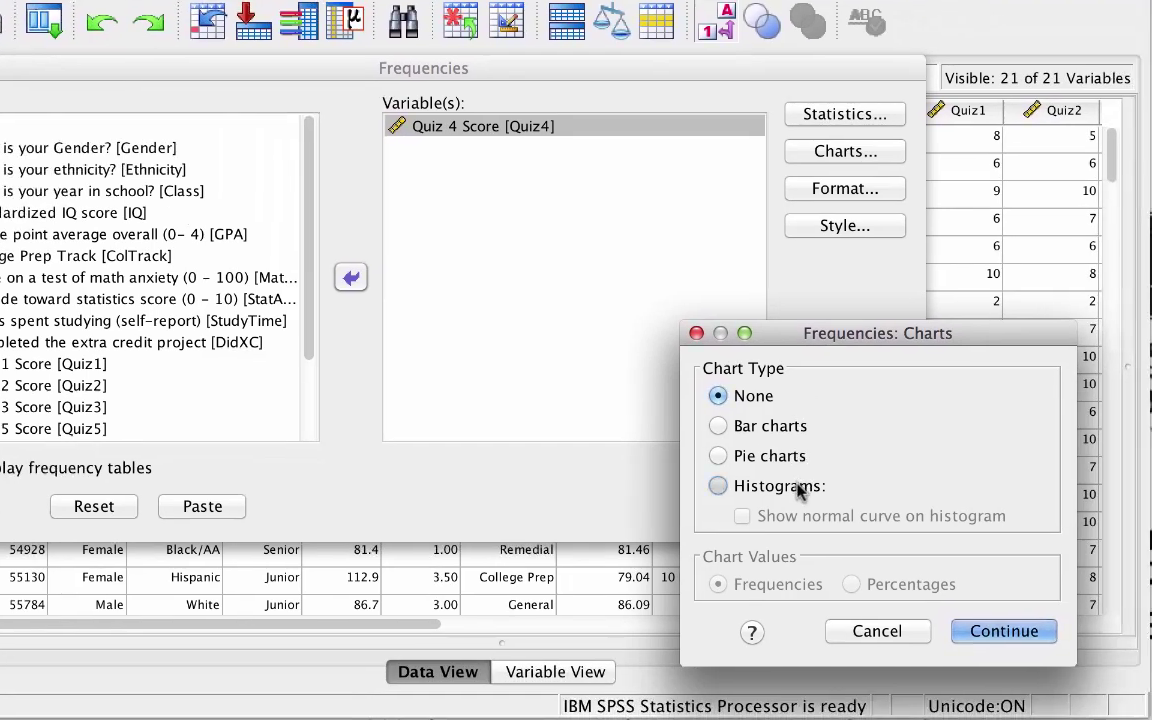
click(878, 521)
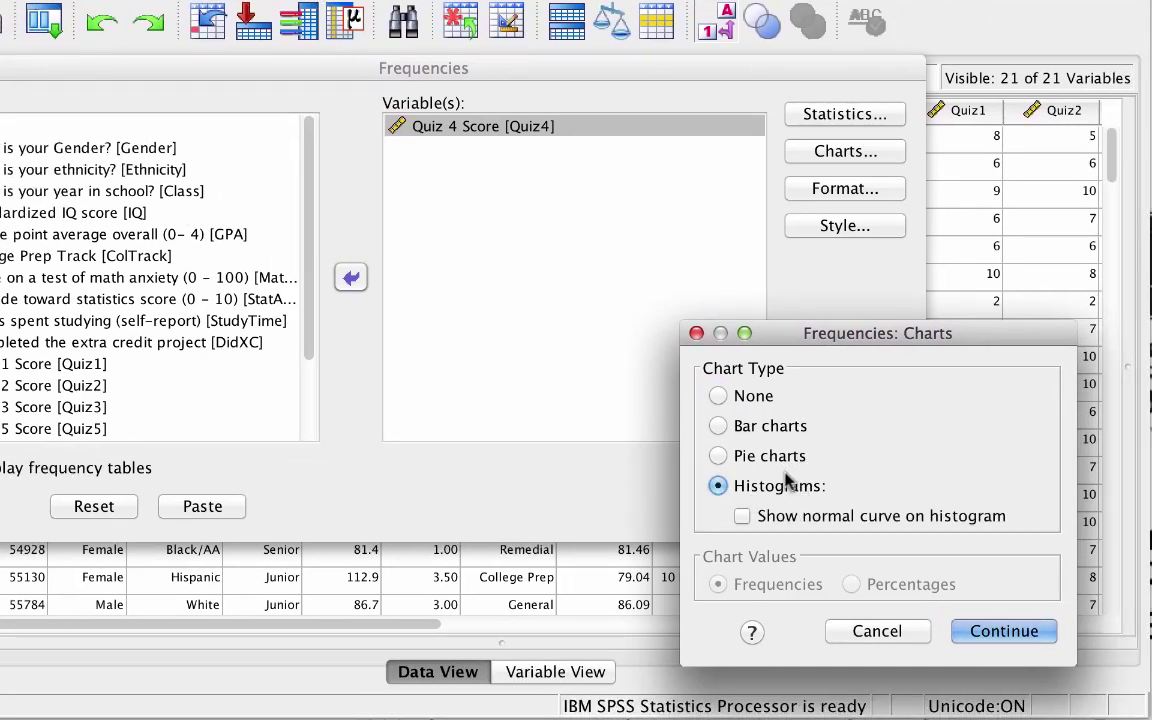
click(752, 396)
click(988, 631)
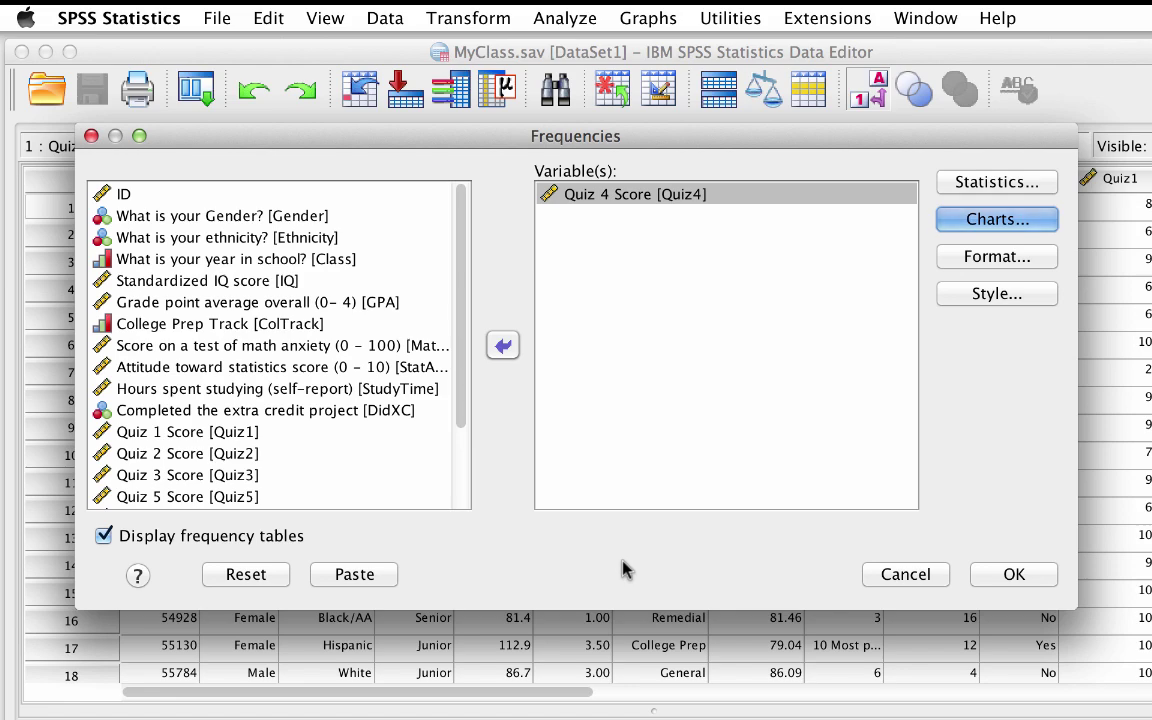
Run the Frequencies analysis on Quiz 4 Score
click(1010, 575)
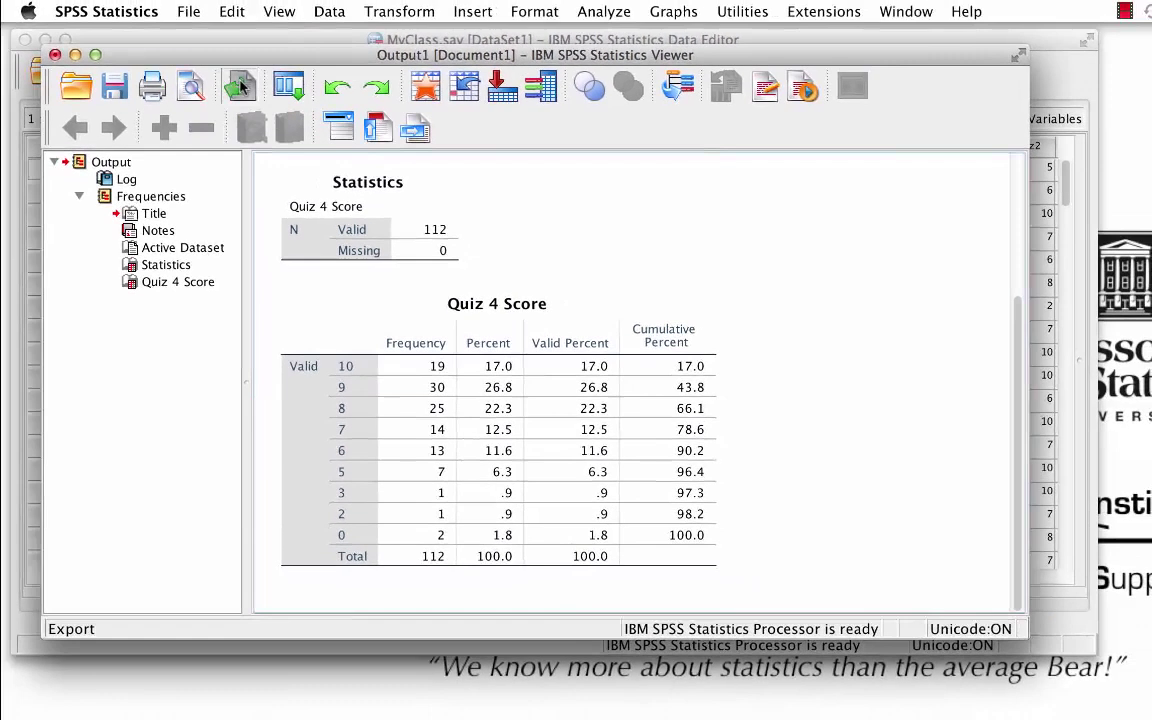
Export the output as the Word file Quiz4.doc to the Desktop
click(241, 87)
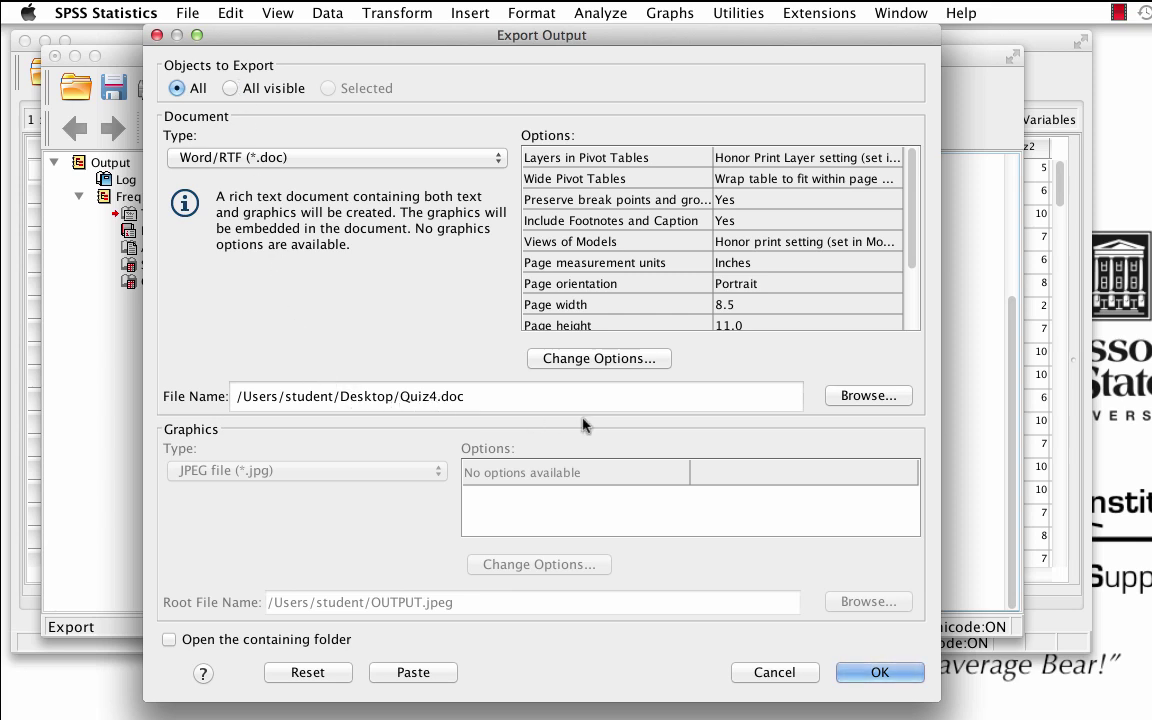
click(853, 672)
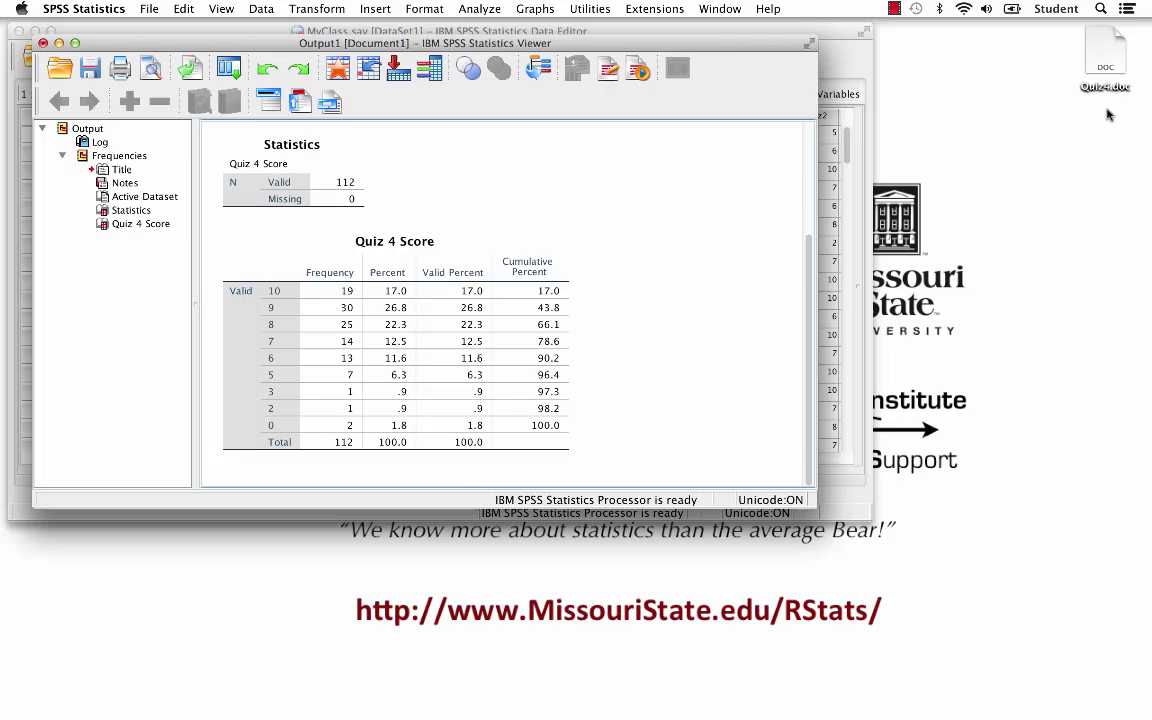
Open Quiz4.doc in Word and re-save it as Quiz4.docx in Word Document format
drag(1105, 60, 913, 585)
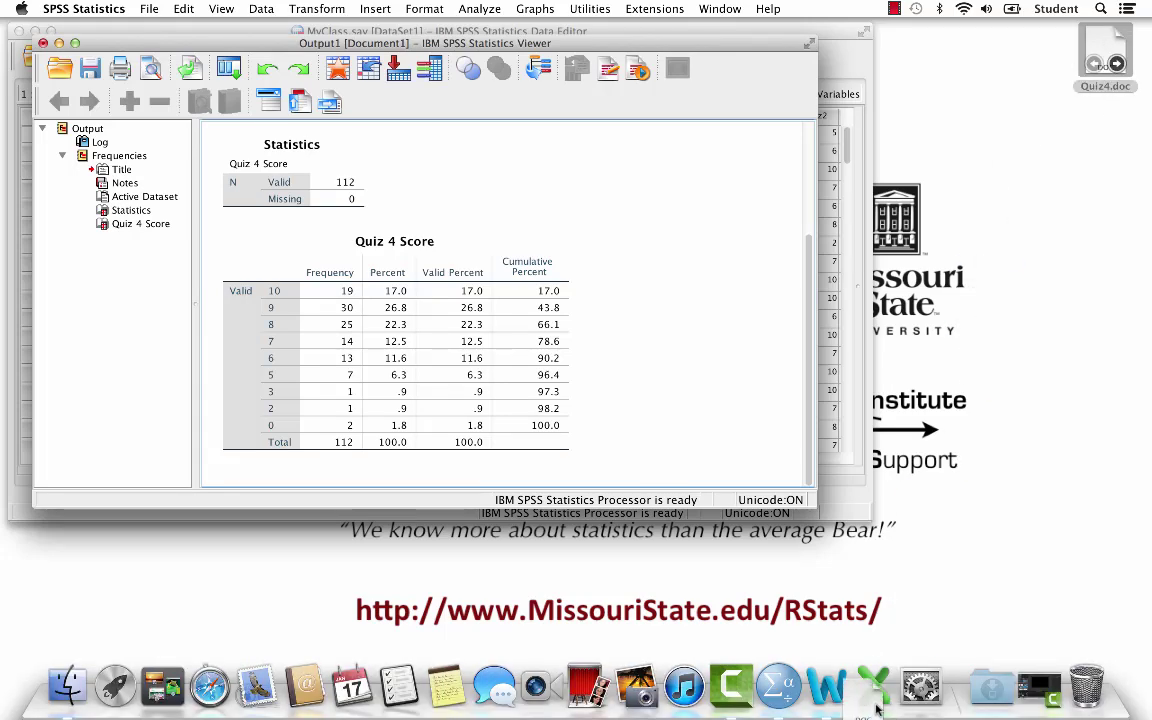
drag(913, 585, 826, 694)
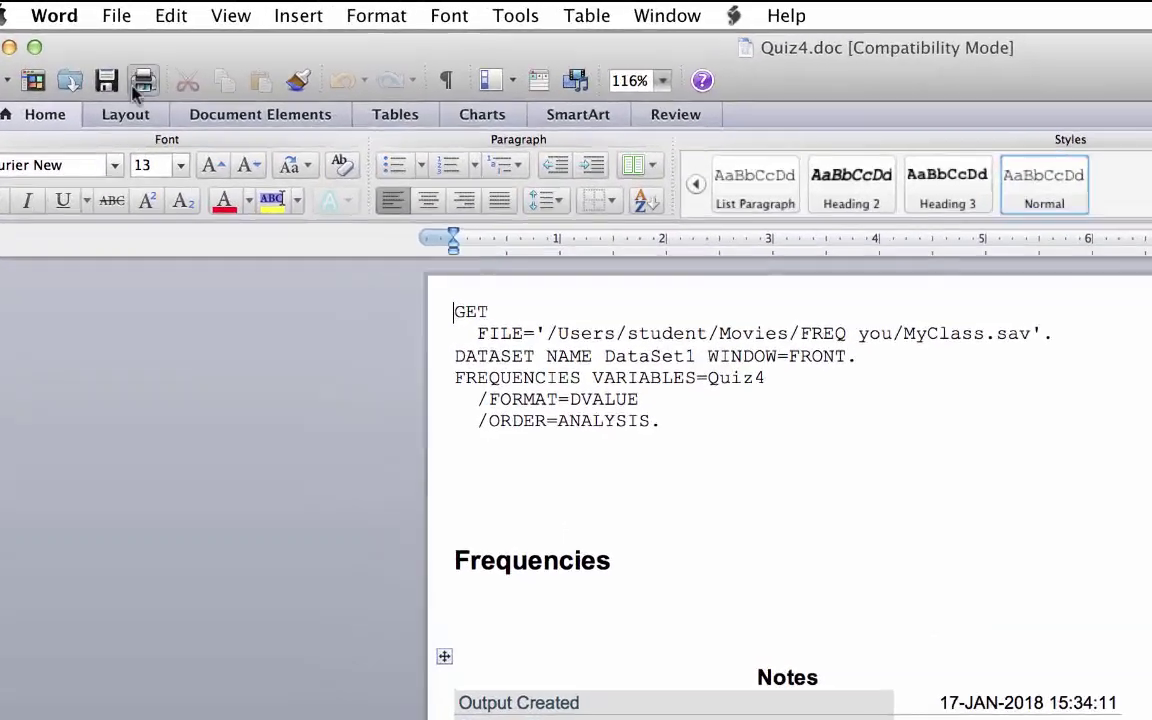
click(97, 8)
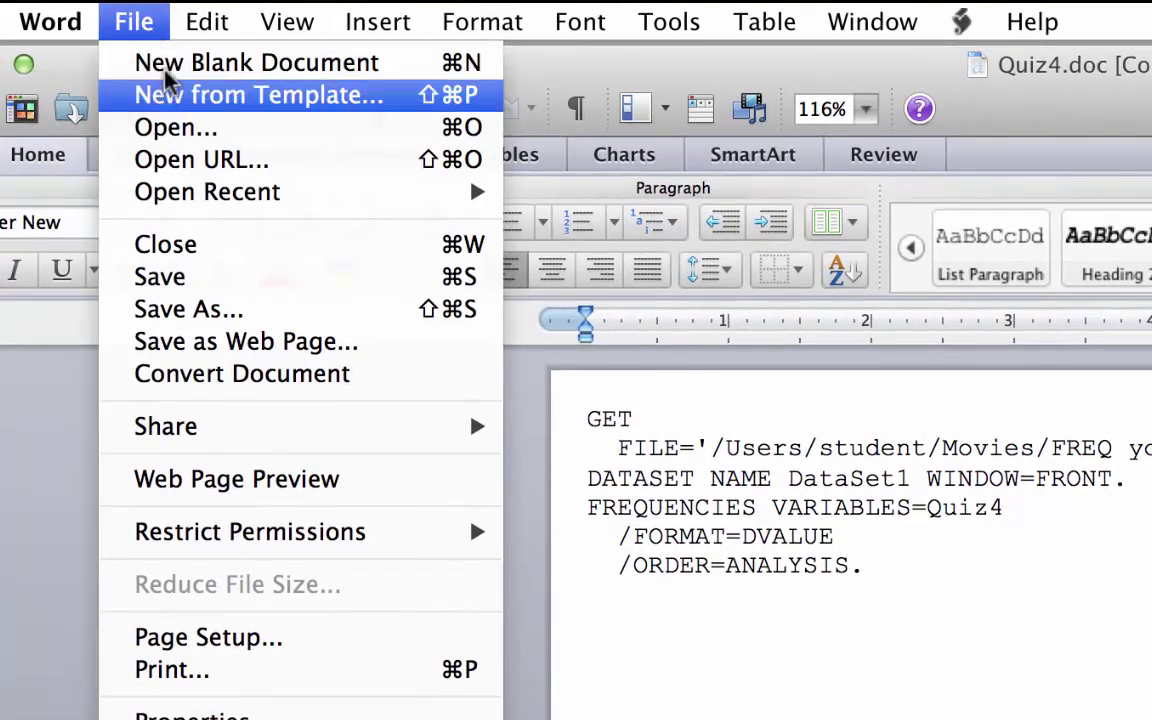
click(170, 312)
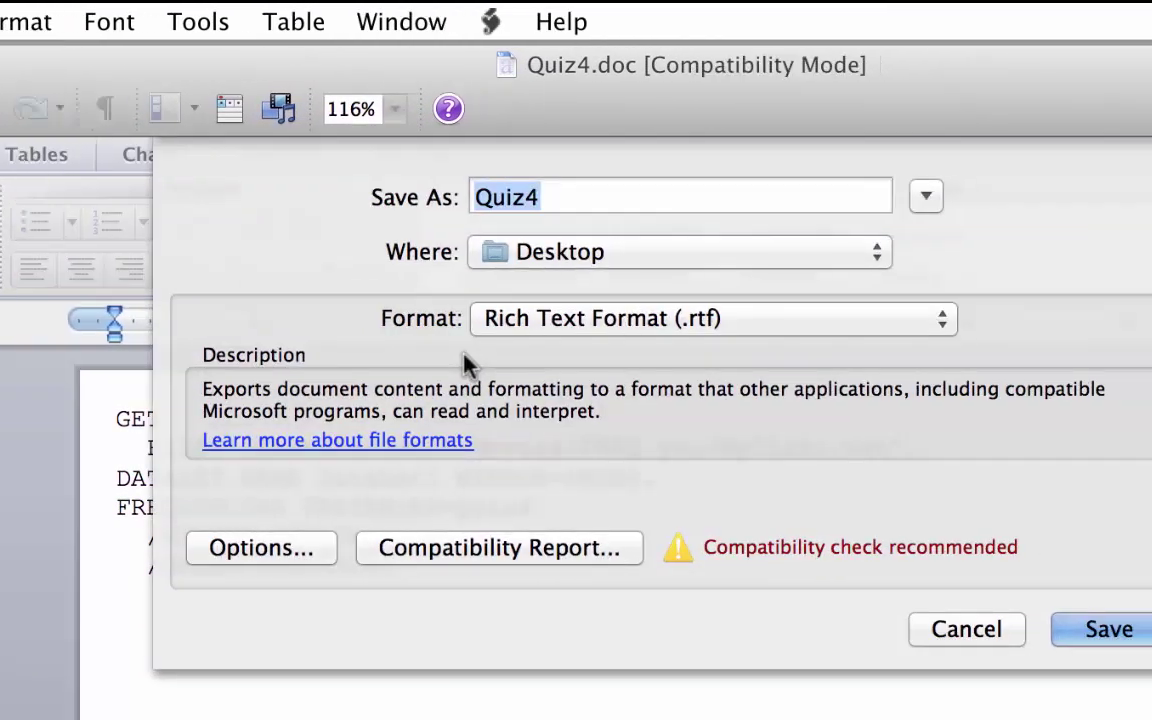
click(570, 318)
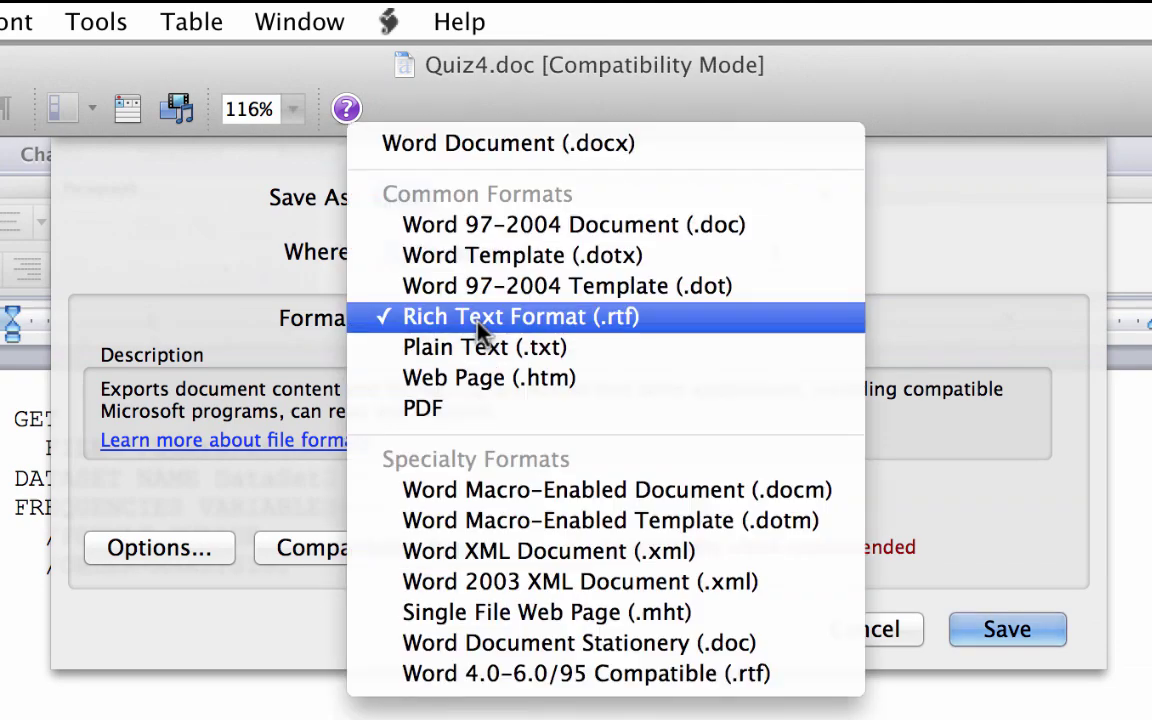
click(493, 146)
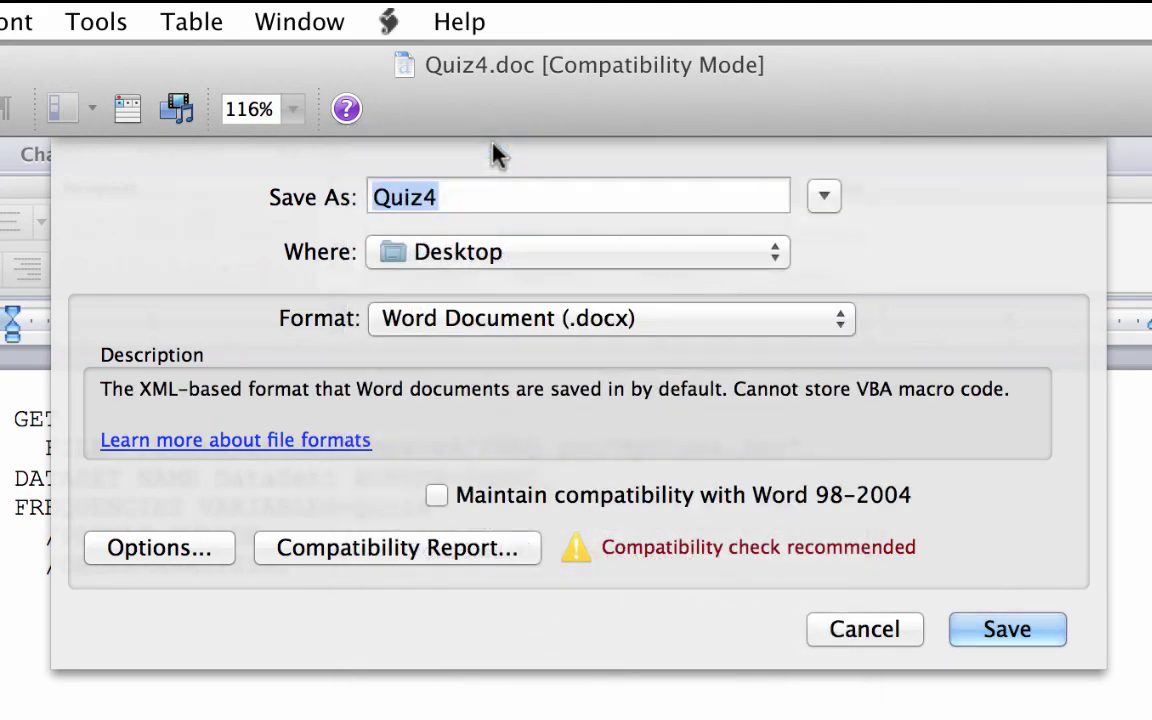
click(1008, 629)
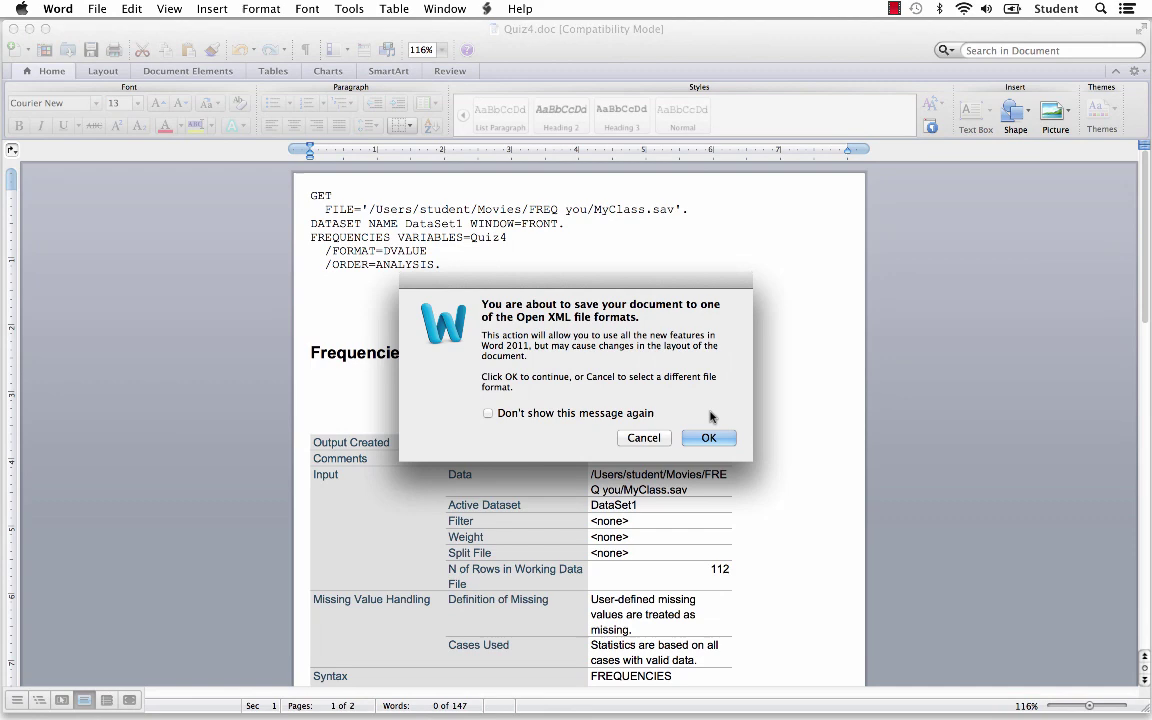
click(707, 437)
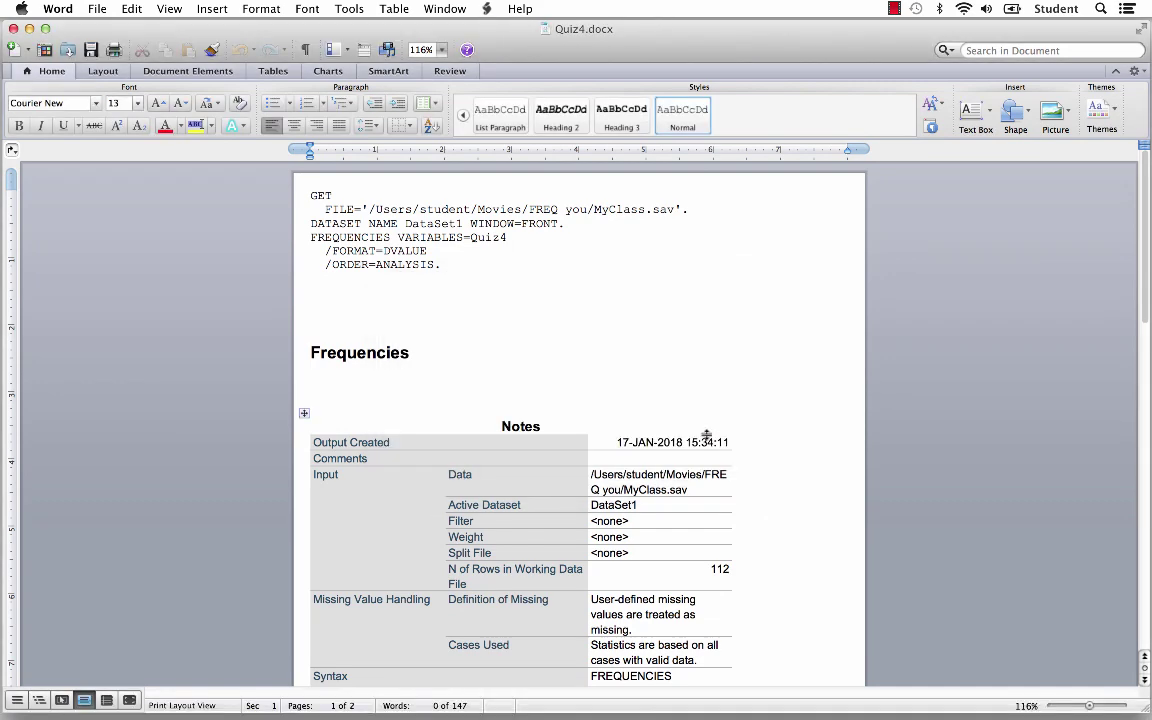
Close the document and reopen Quiz4.docx from the Desktop
click(13, 29)
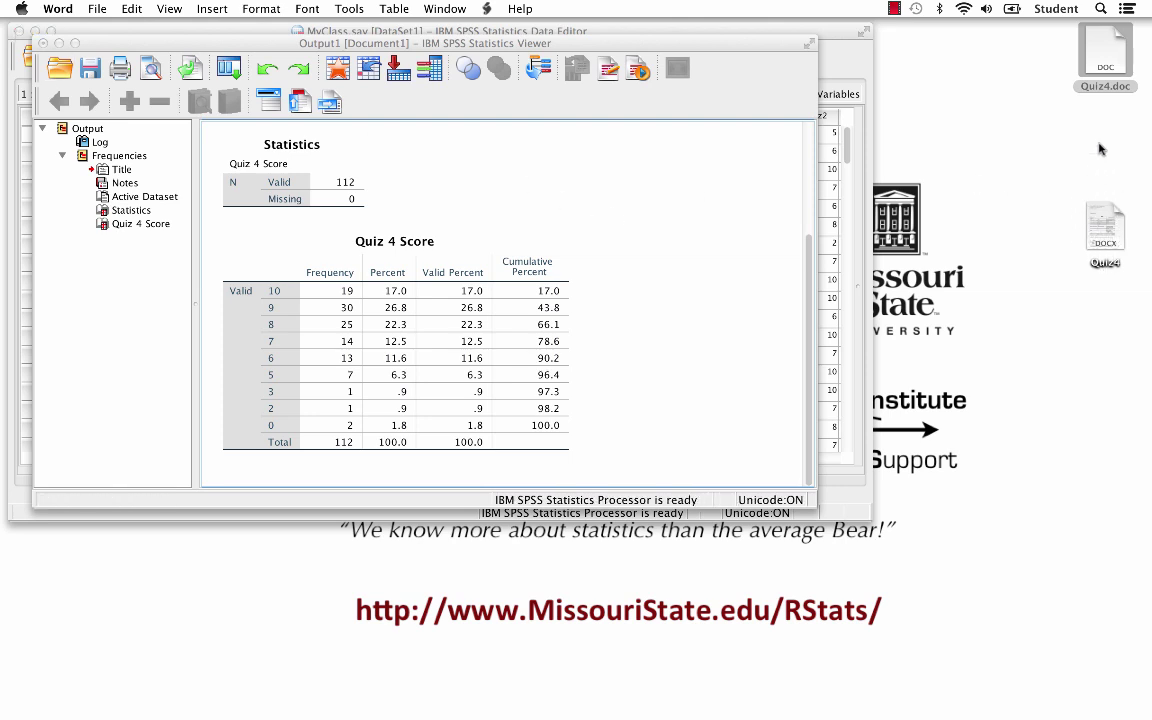
mouse_move(1105, 50)
double_click(1104, 230)
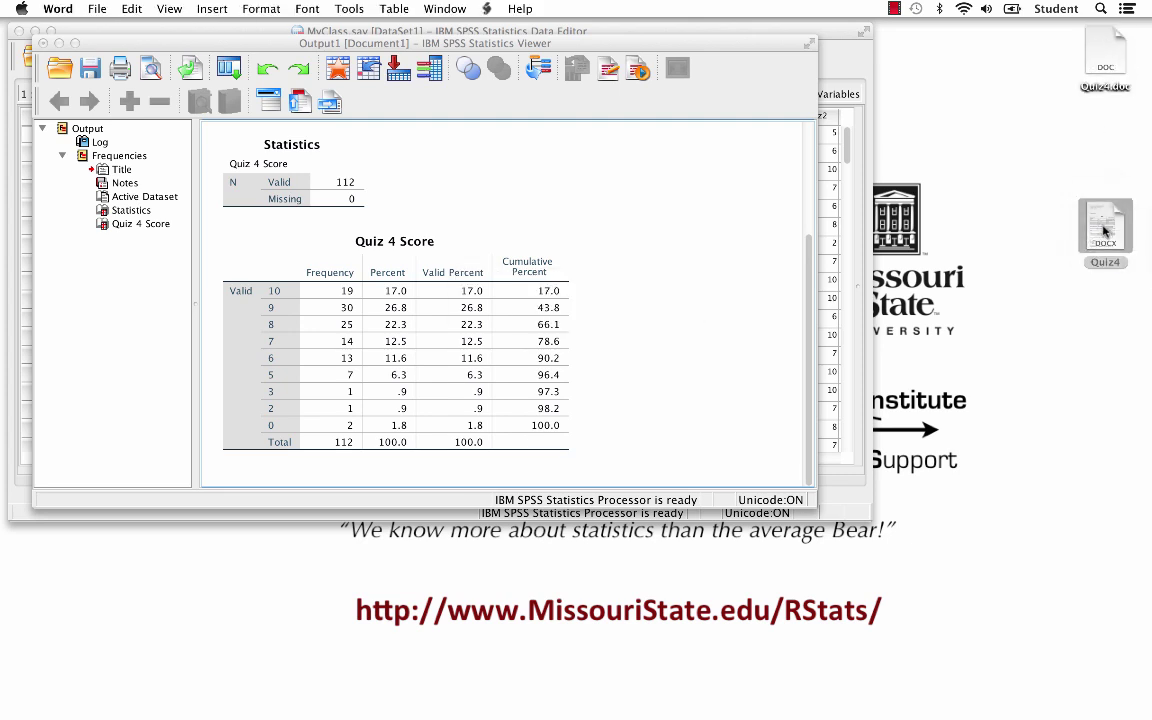
scroll(682, 470, down, 2)
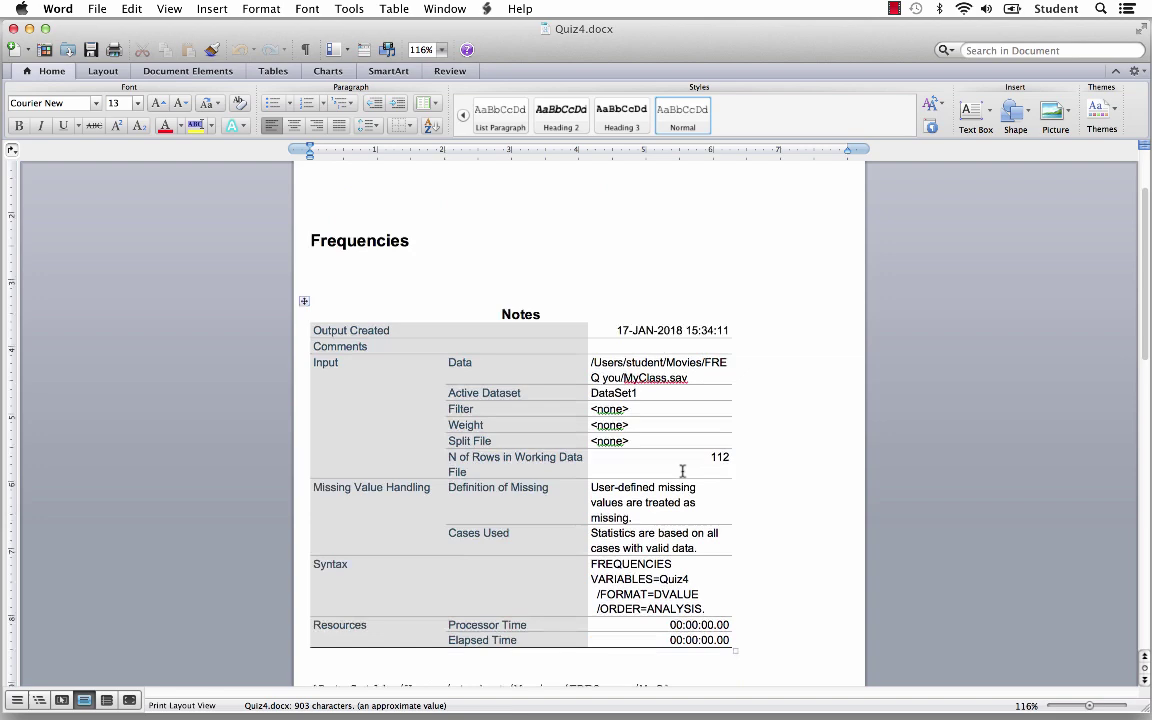
Start Excel and create a new blank workbook
scroll(682, 470, down, 3)
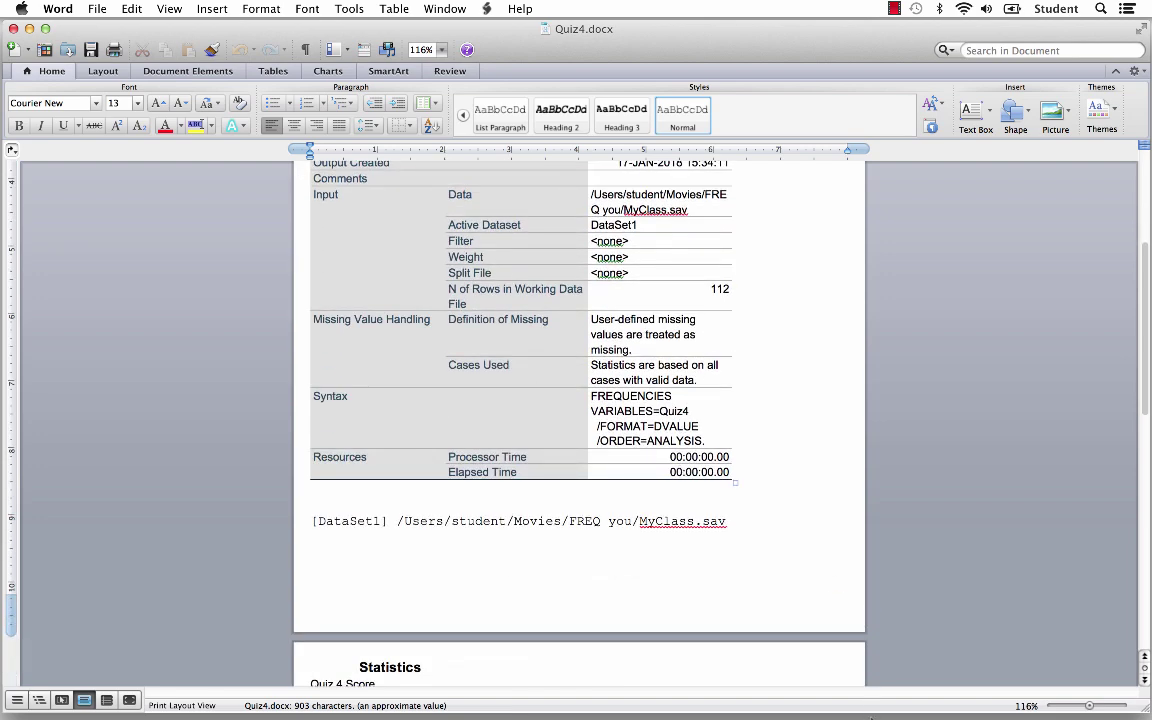
click(874, 687)
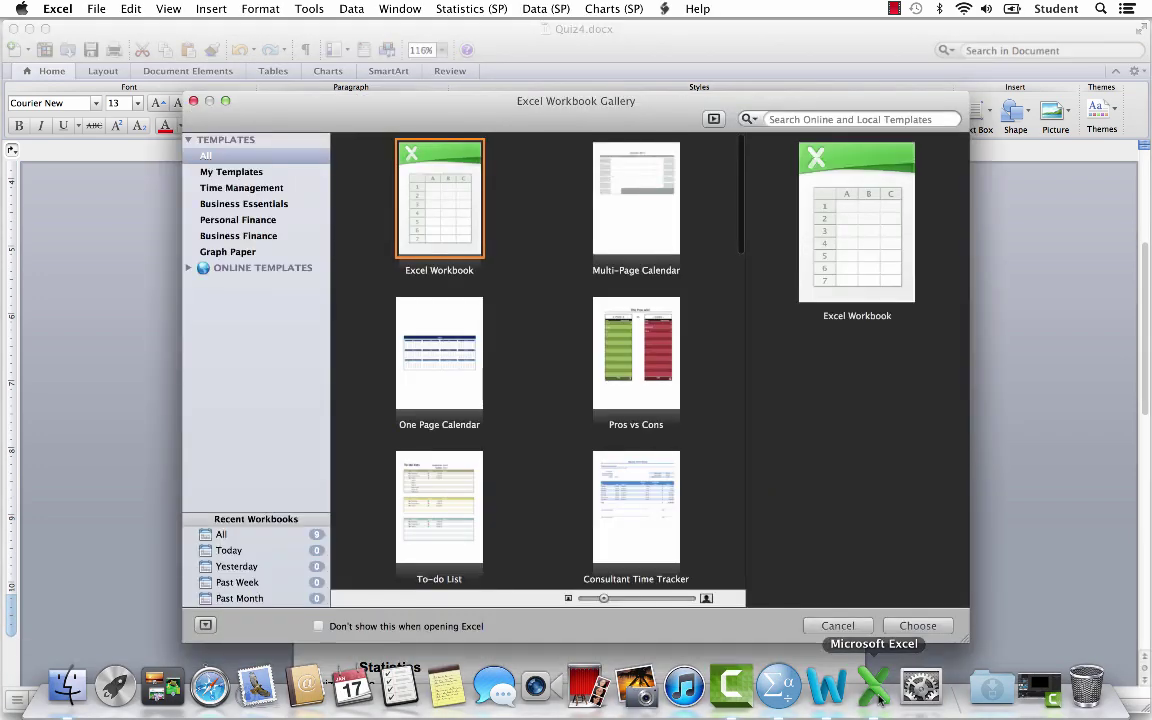
click(918, 626)
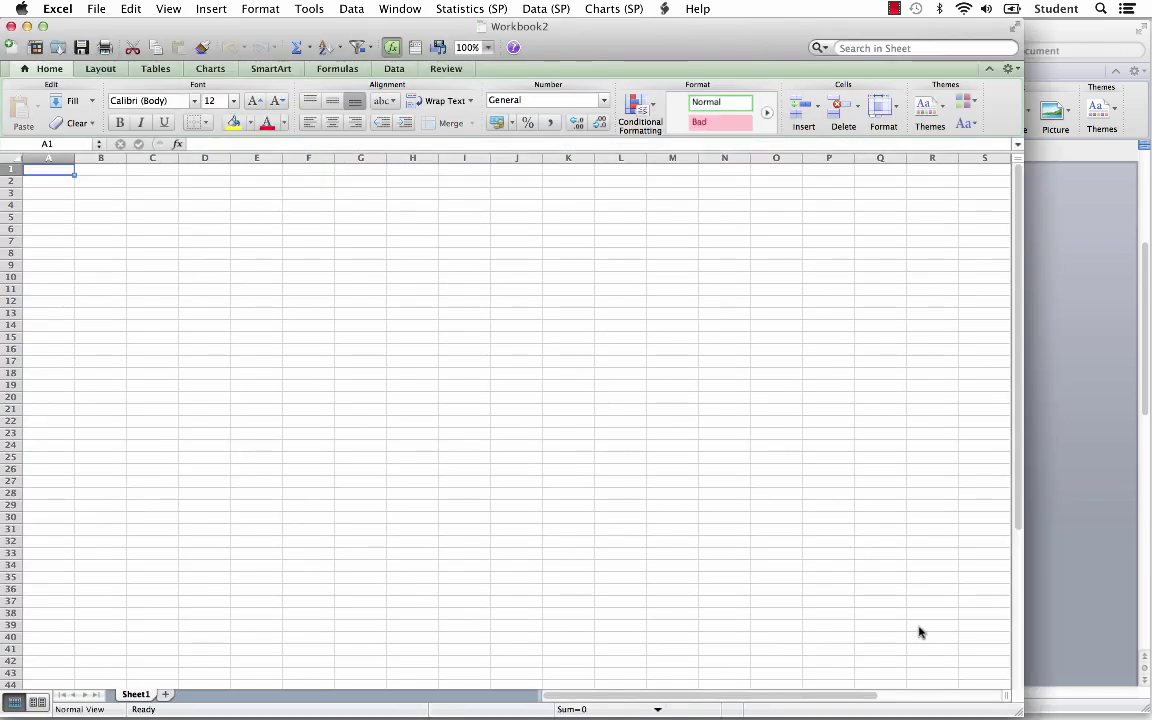
Copy the Quiz 4 Score values and Frequency columns from Word, then minimize Word
click(1083, 391)
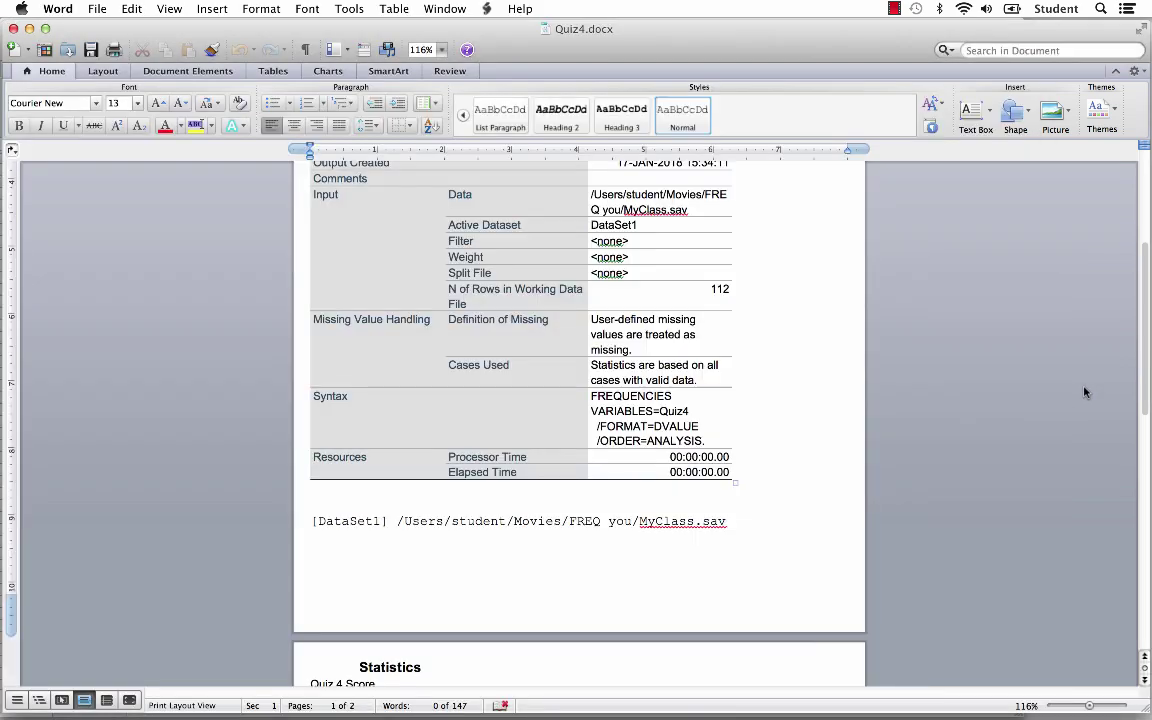
scroll(602, 543, down, 5)
scroll(602, 543, down, 7)
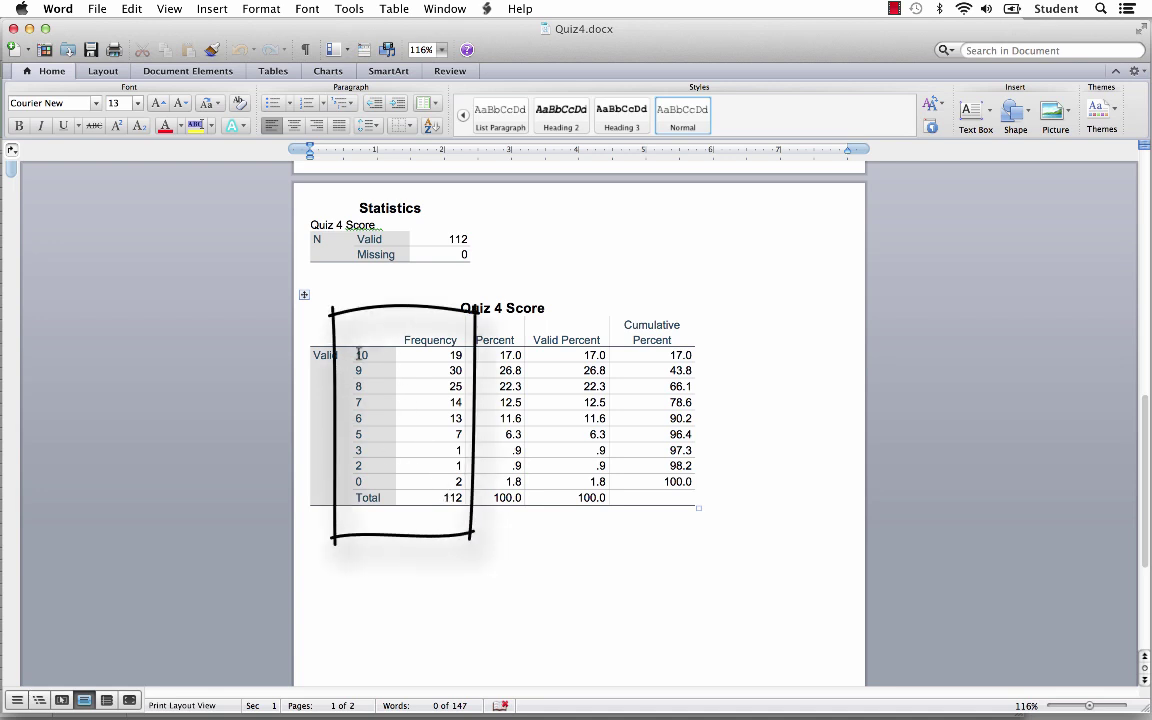
mouse_move(357, 352)
mouse_down()
mouse_move(411, 413)
mouse_move(435, 484)
mouse_up()
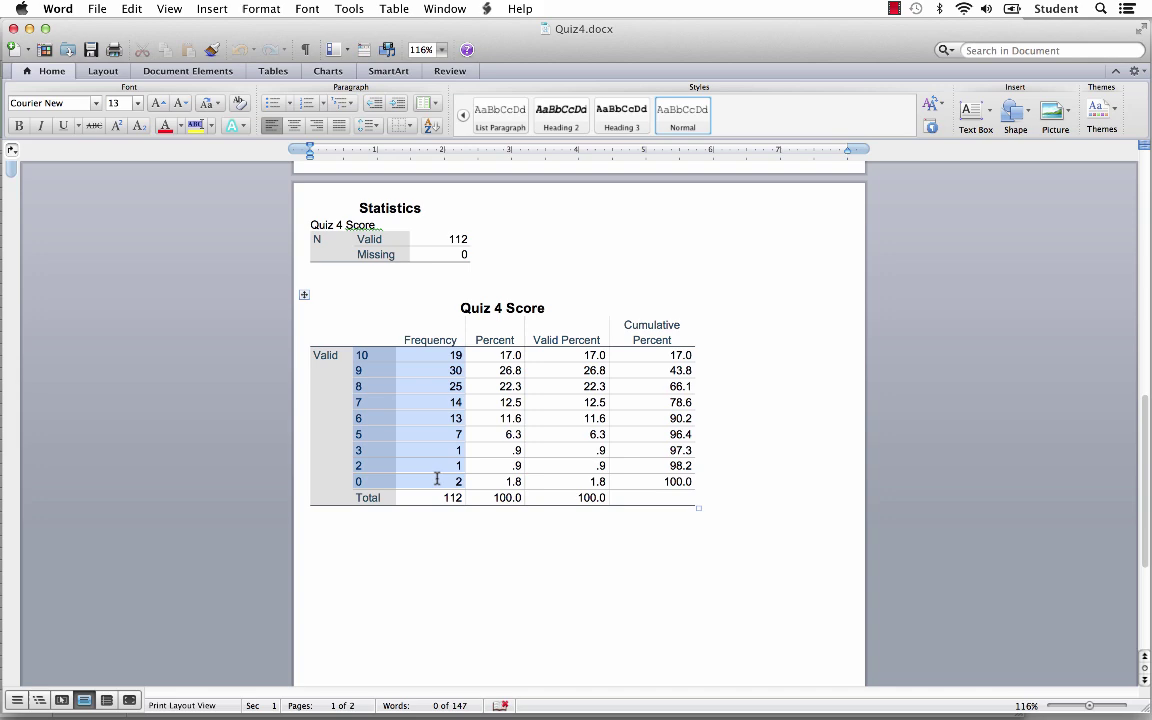
right_click(435, 484)
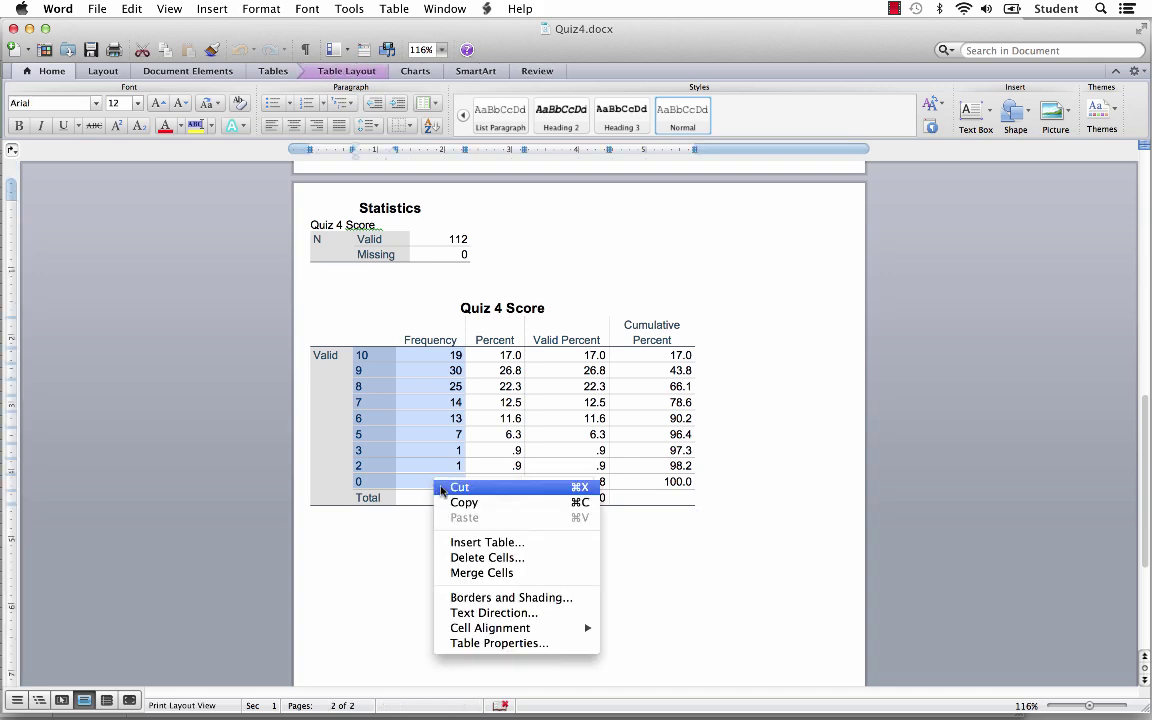
click(453, 503)
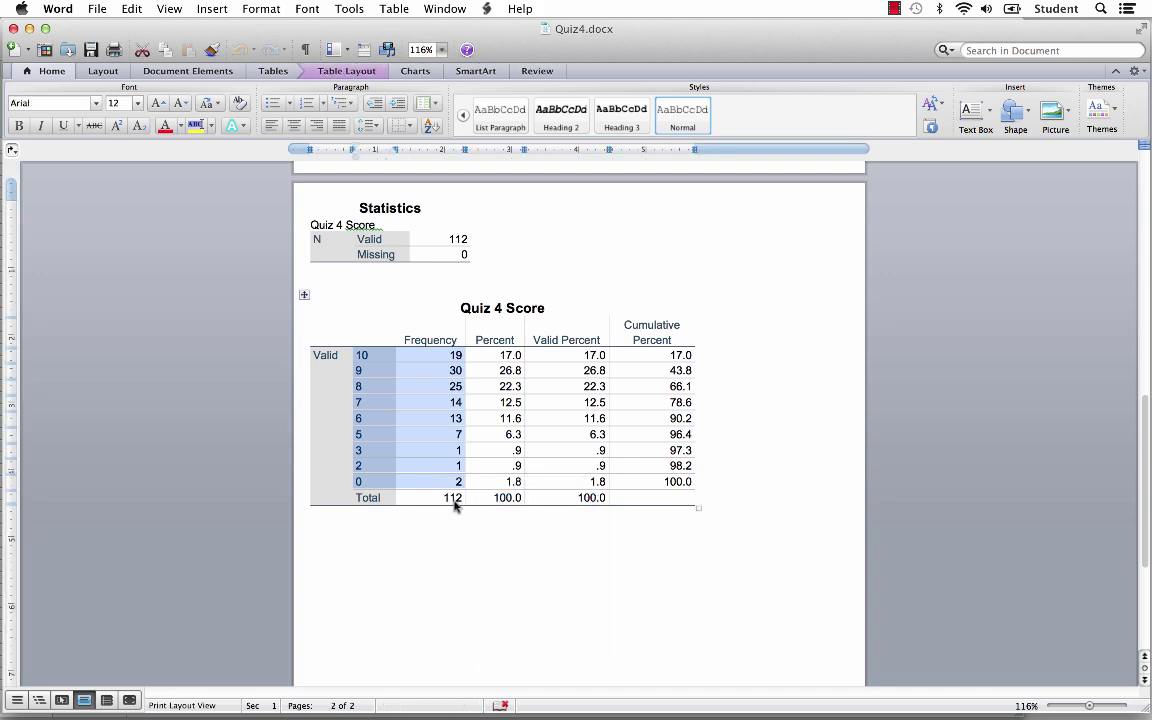
click(29, 28)
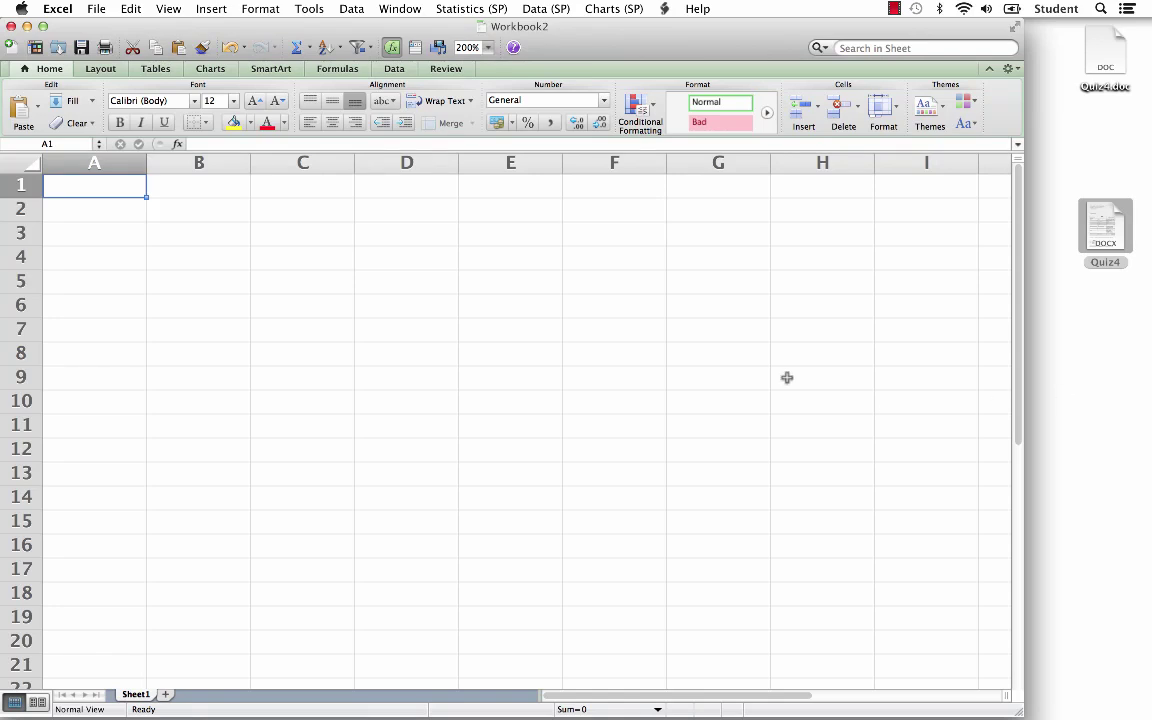
Paste the Quiz 4 scores and frequencies starting at cell C3, then deselect
click(328, 234)
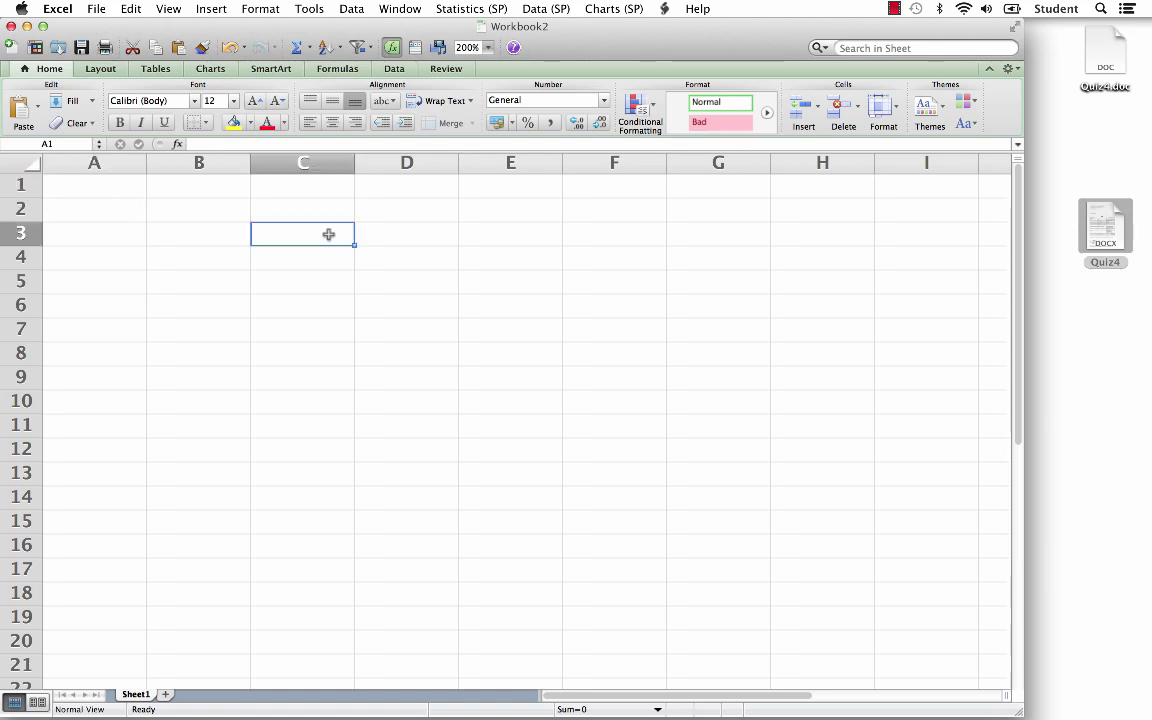
right_click(328, 234)
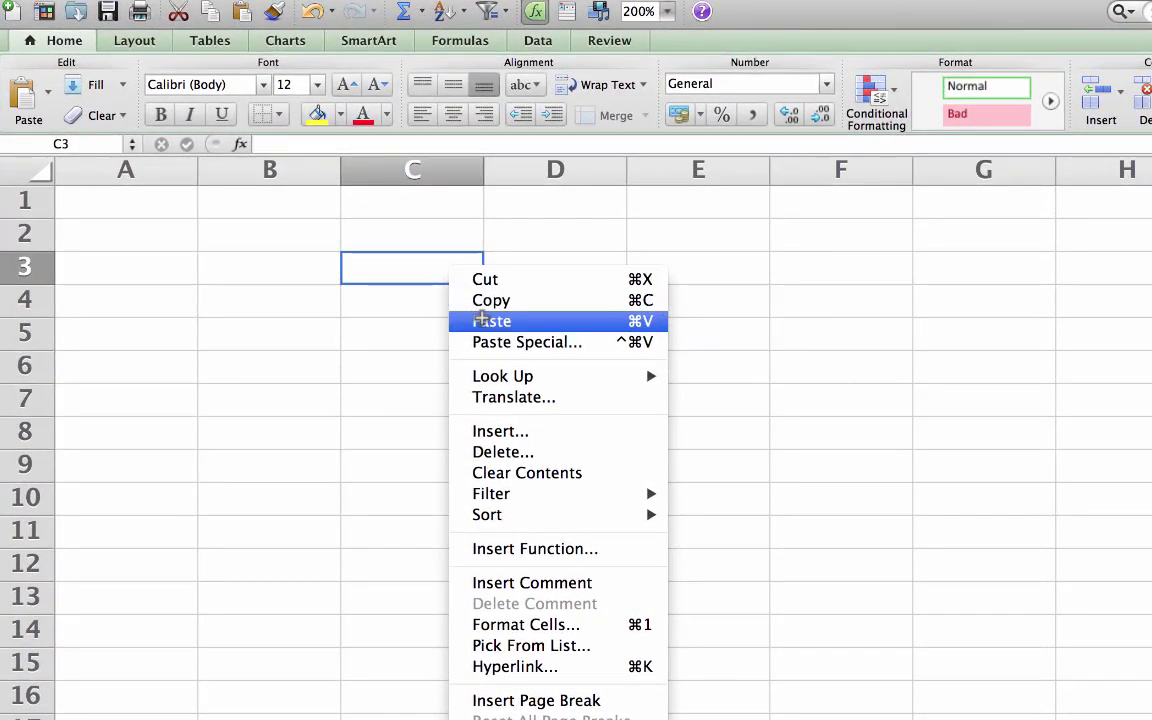
click(483, 321)
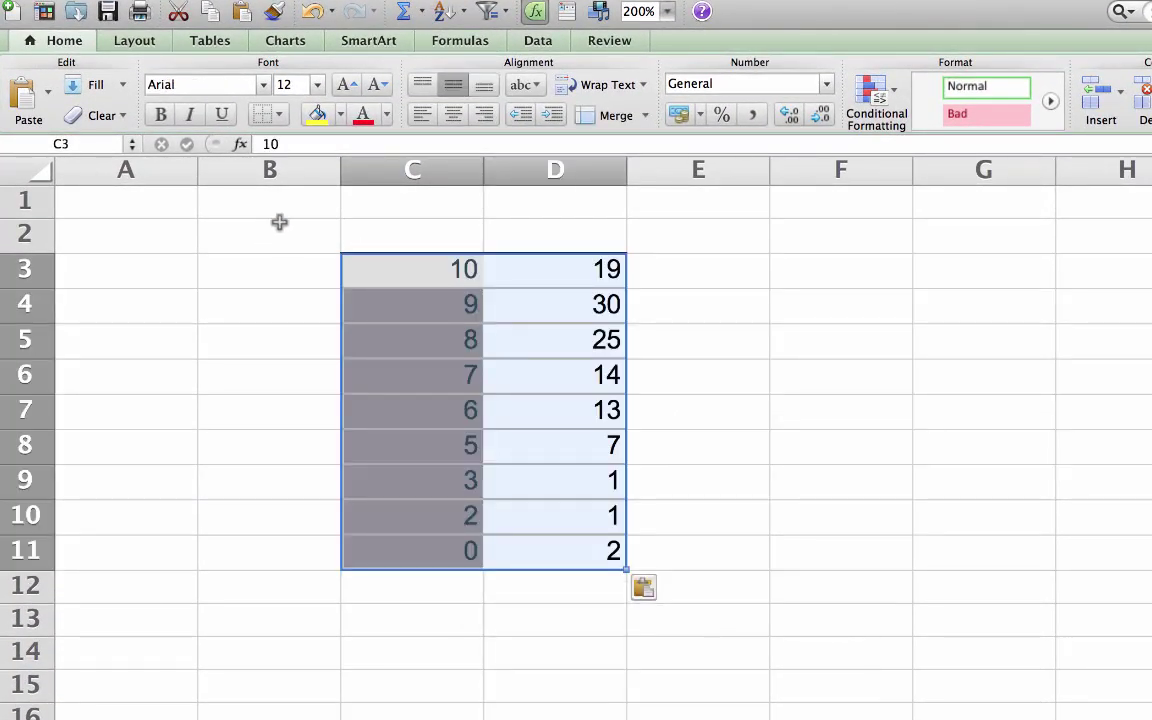
click(297, 382)
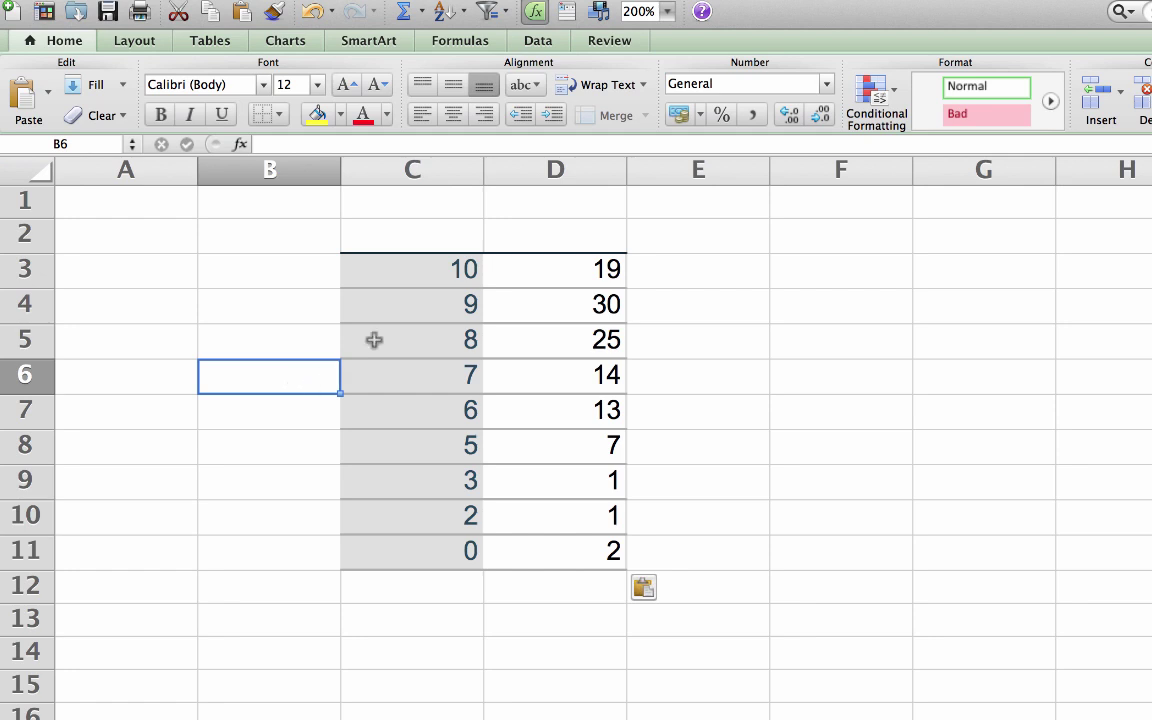
Enter the heading 'Score' in C2 and 'ƒ' in D2
click(422, 230)
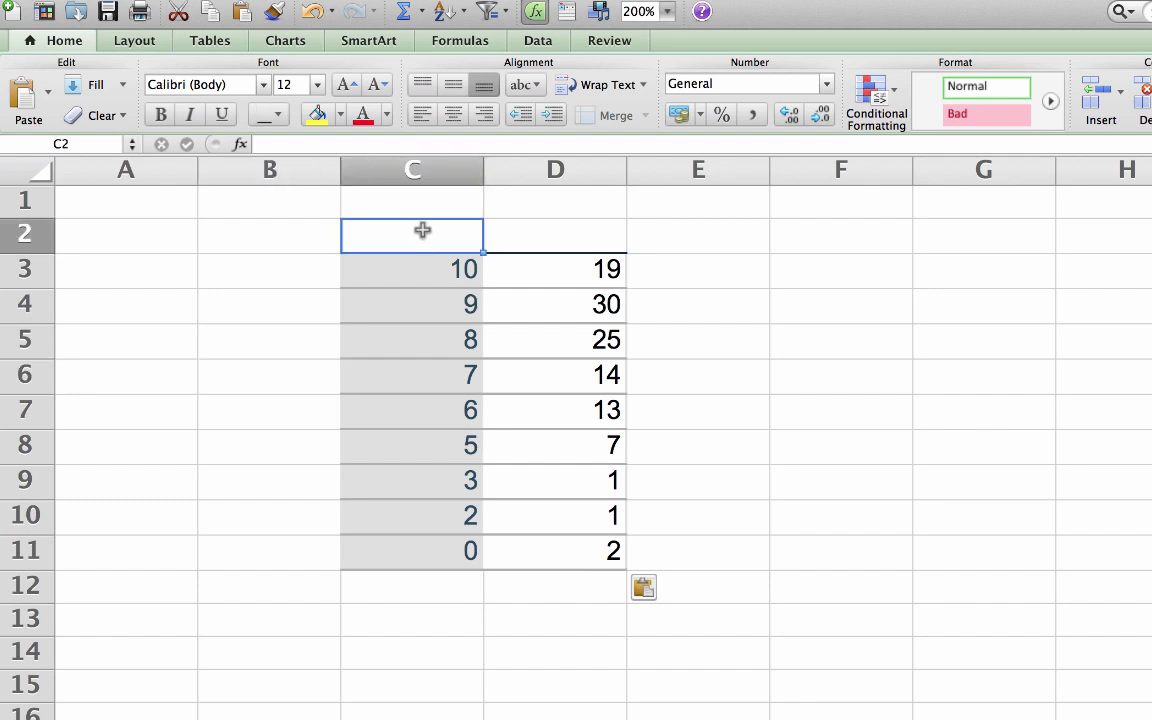
text(Sco)
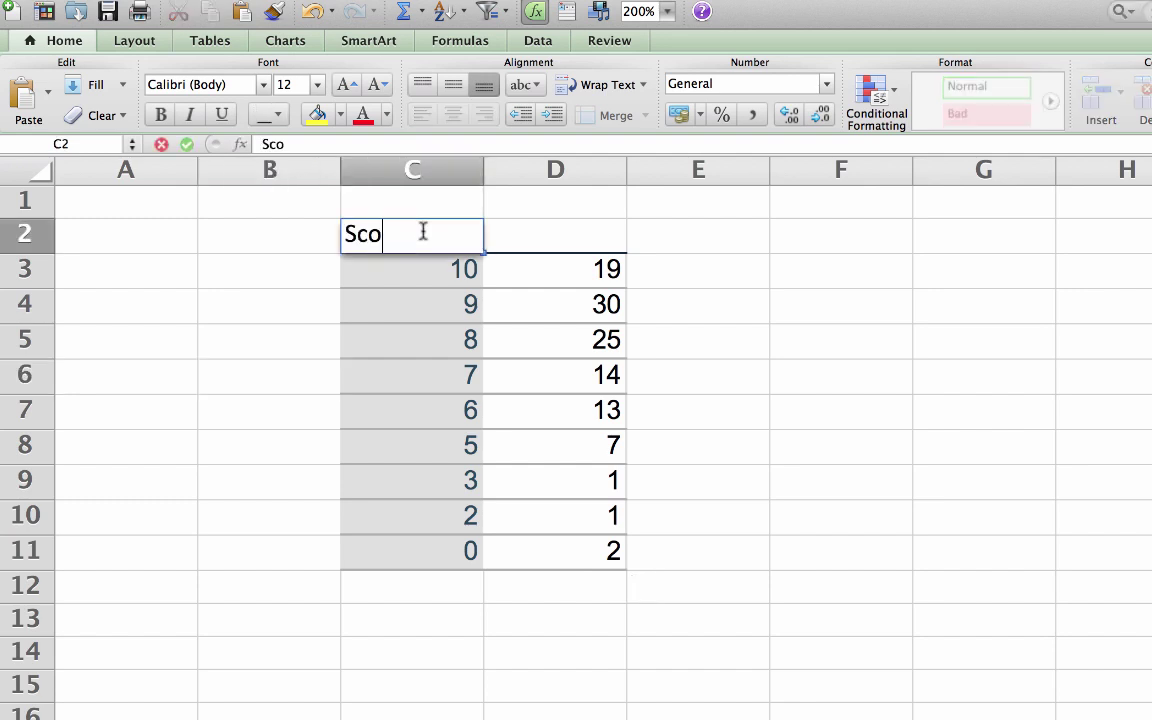
text(re)
key(Tab)
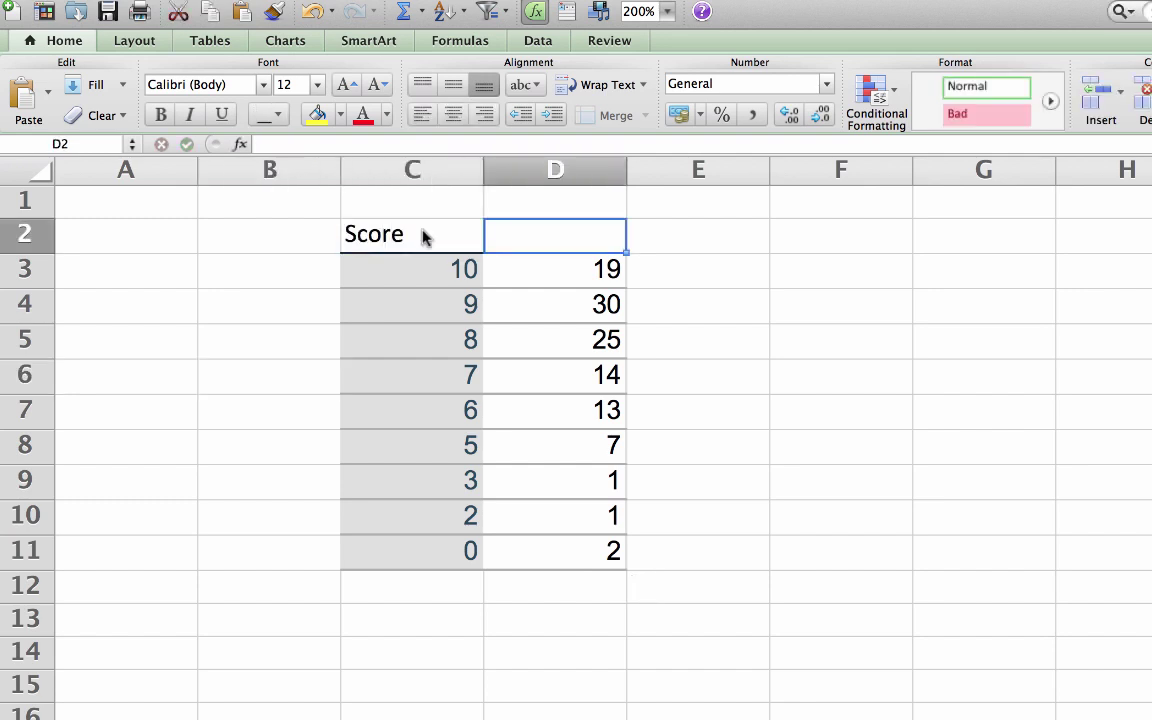
text(ƒ)
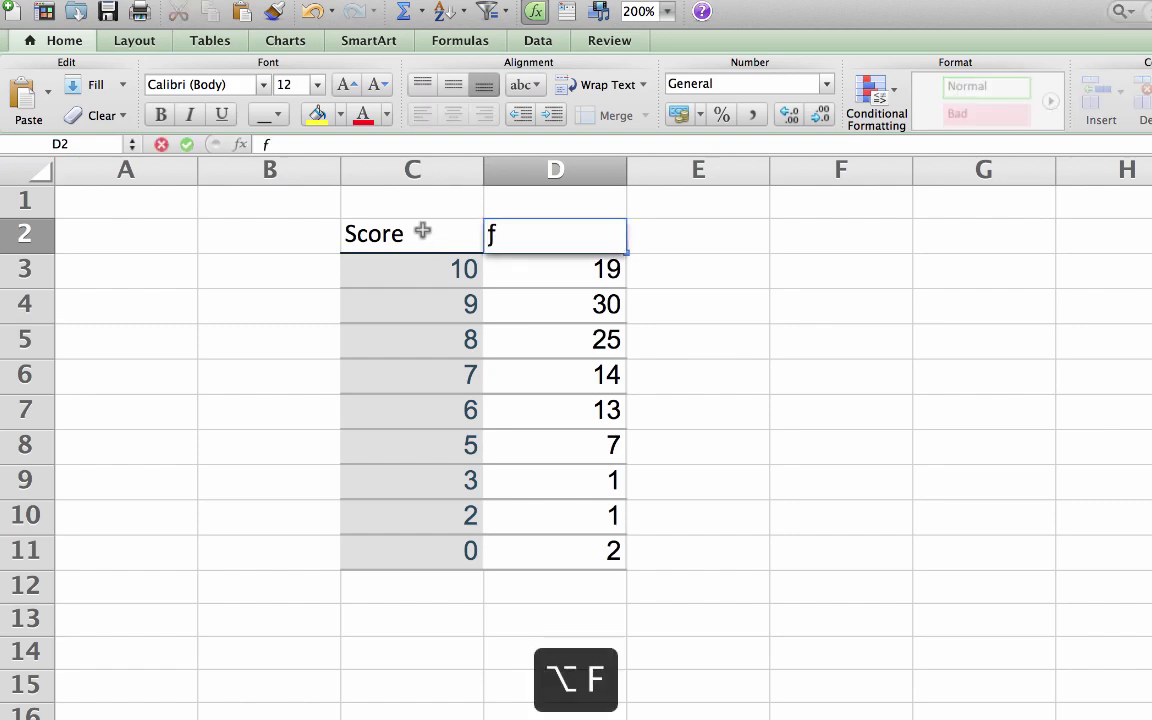
key(Tab)
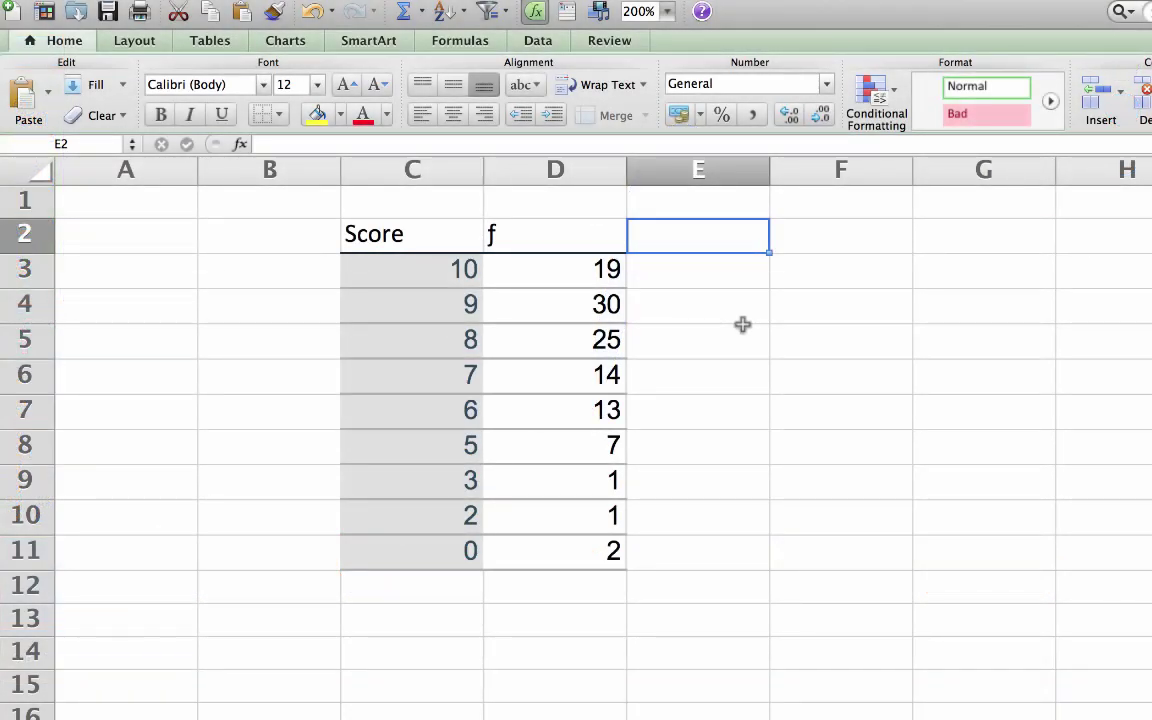
Enter the headings 'Rel ƒ', 'cƒ' and 'Percentile' in E2, F2 and G2
text(Rel)
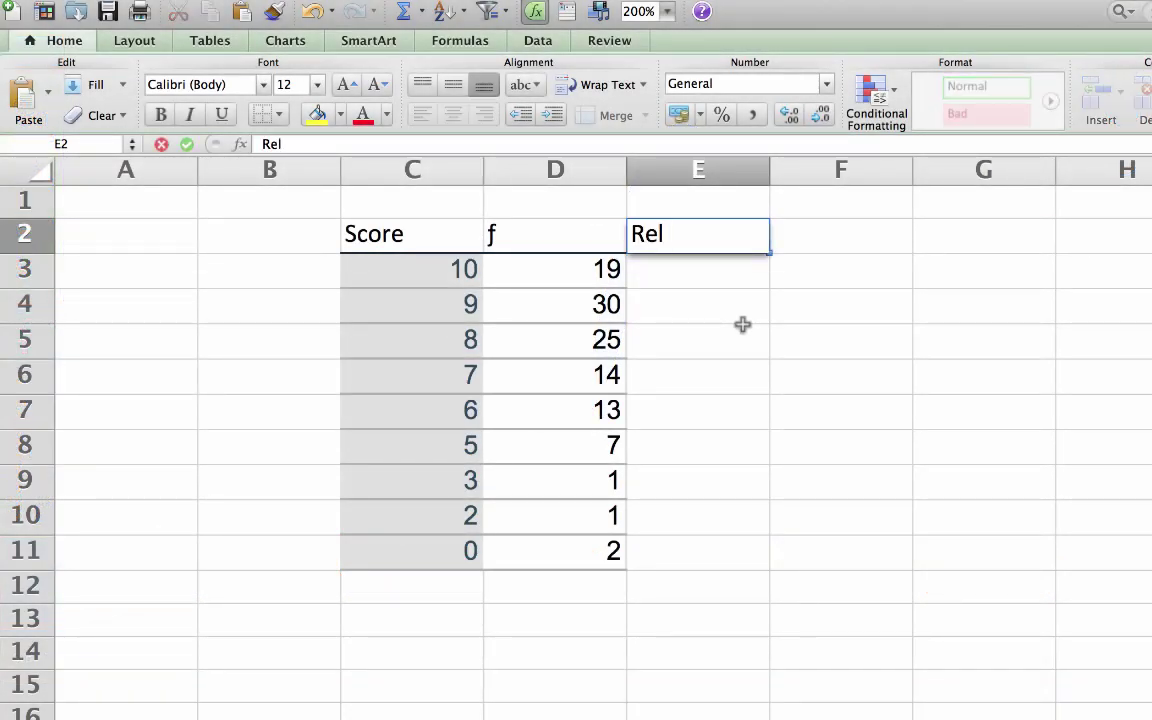
text( ƒ)
key(Tab)
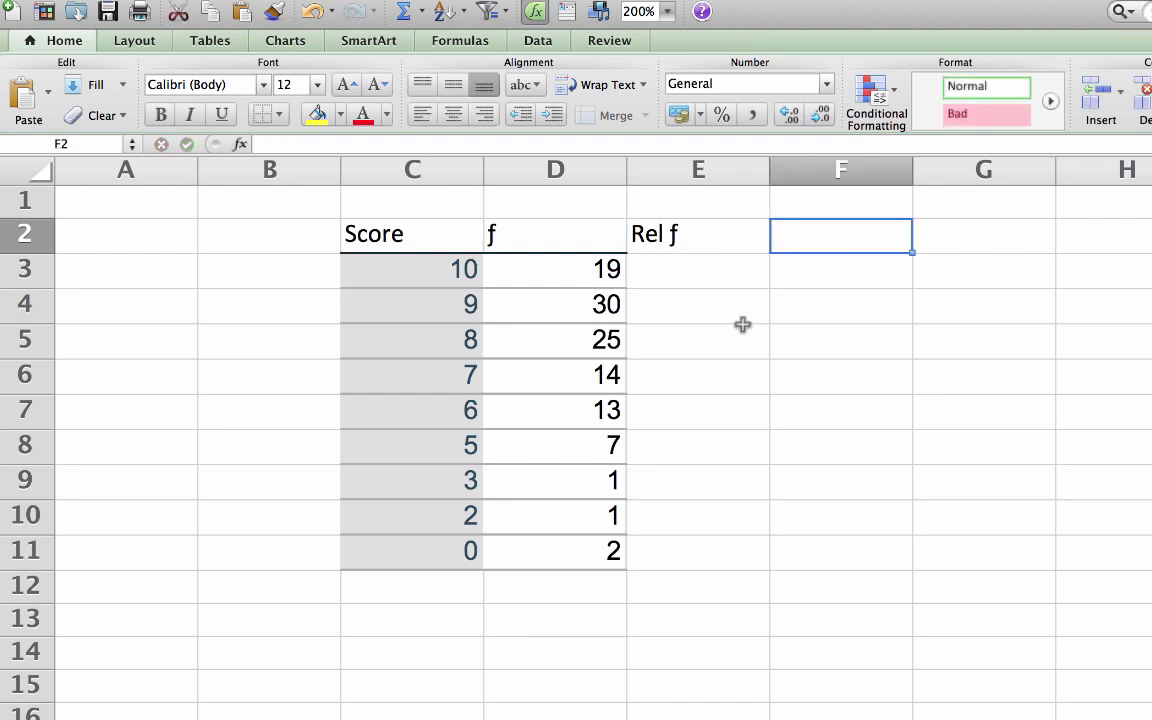
text(cƒ)
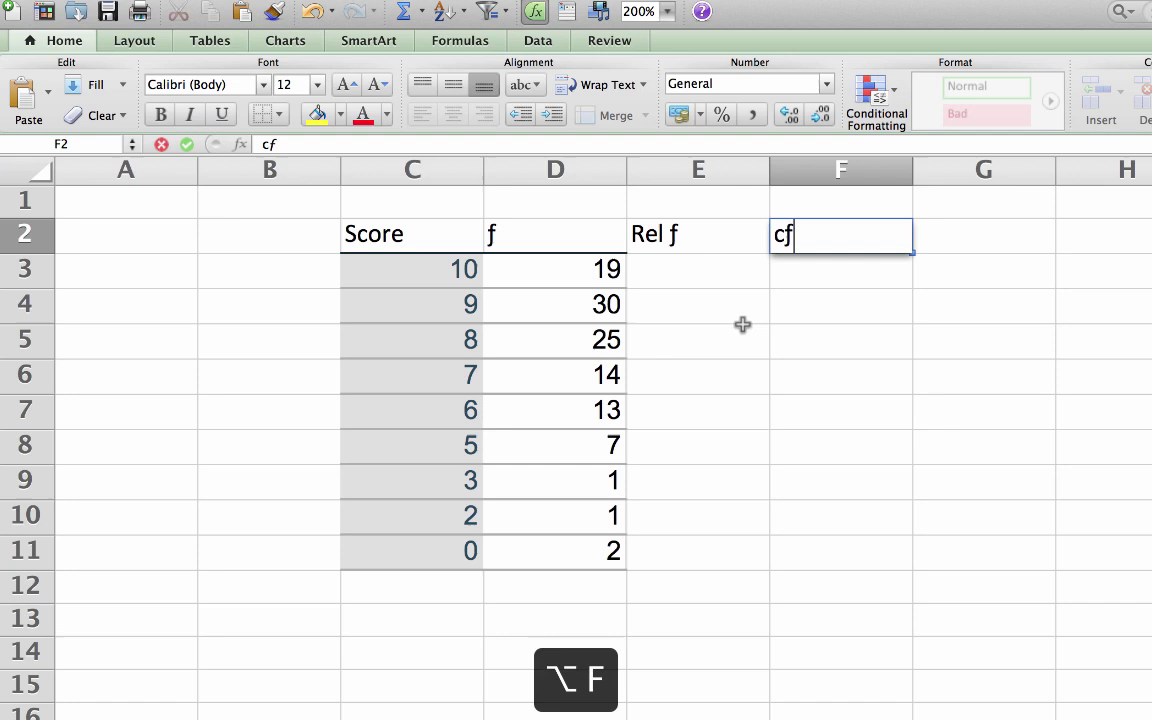
key(Tab)
text(p)
key(BackSpace)
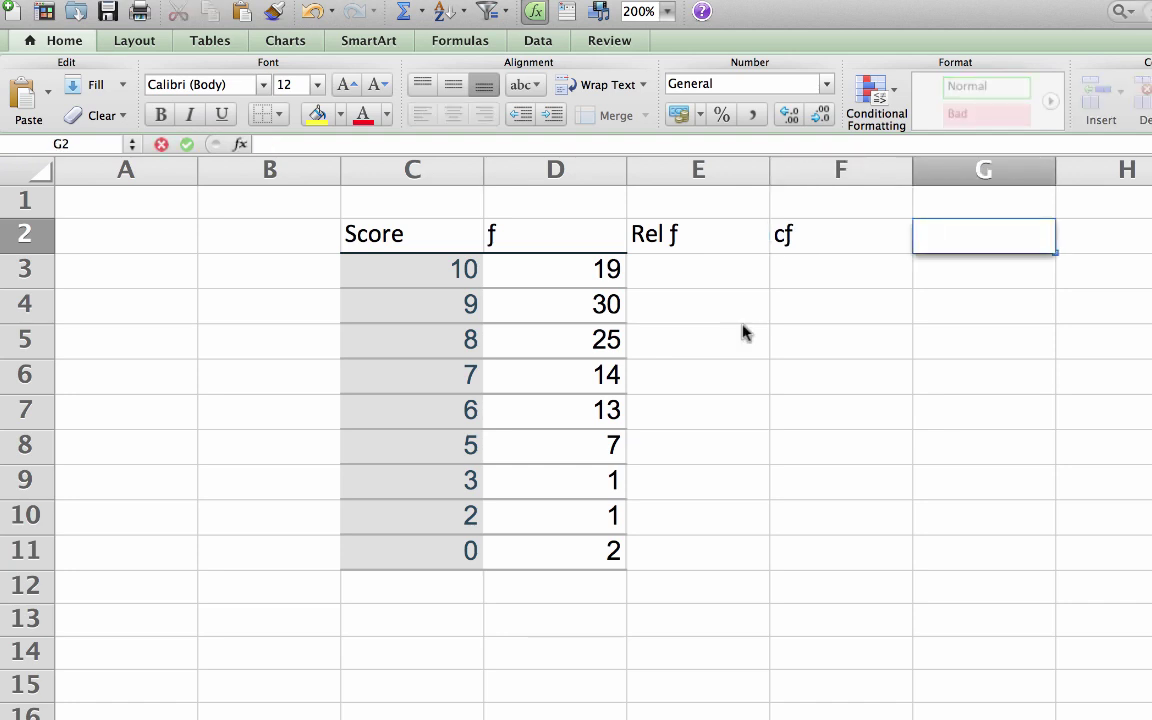
text(Percentile)
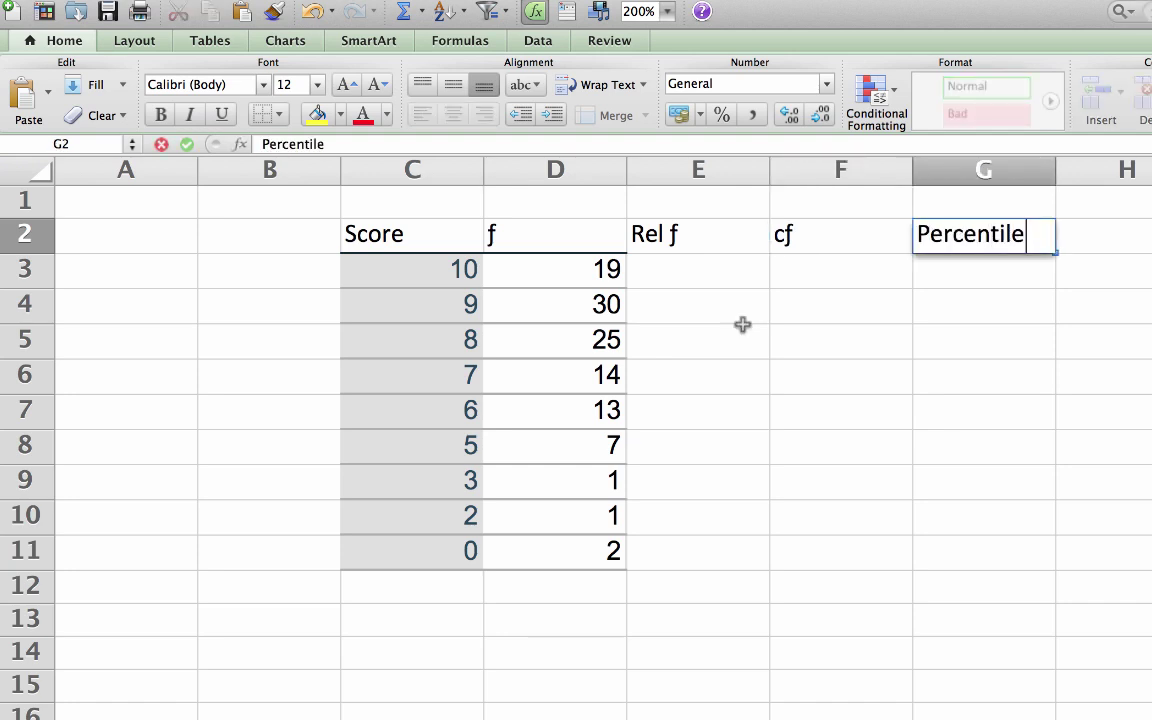
key(Tab)
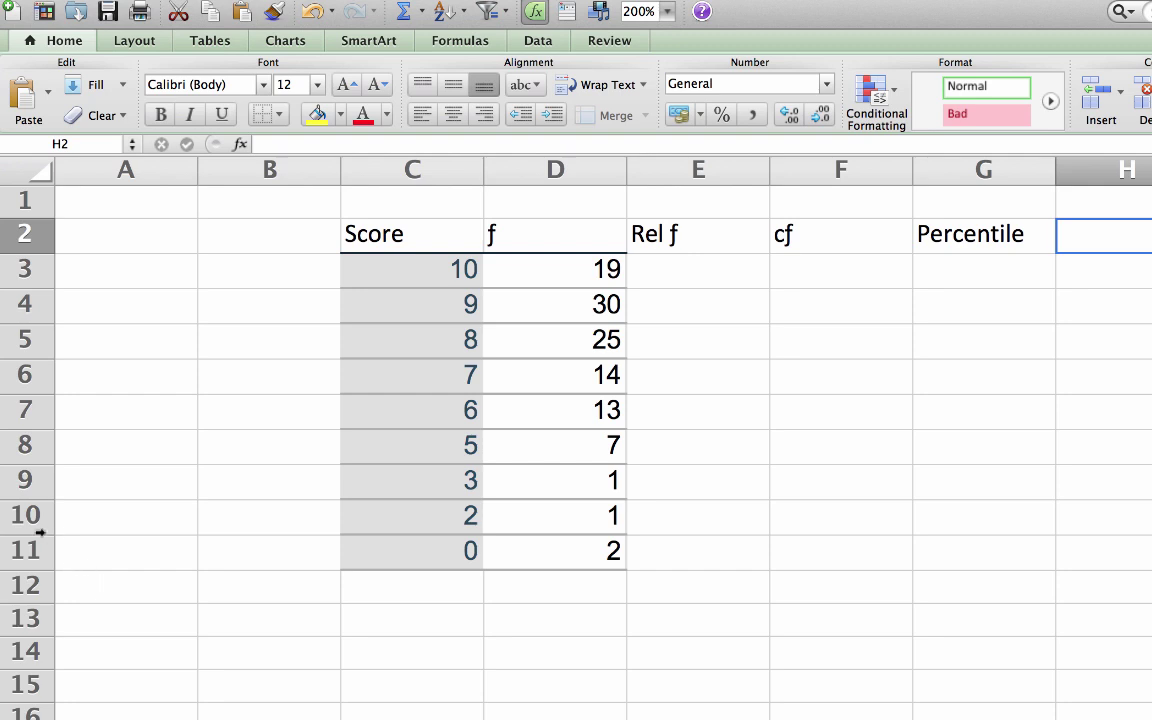
Insert a new row above score 3 and enter the score 4
click(22, 480)
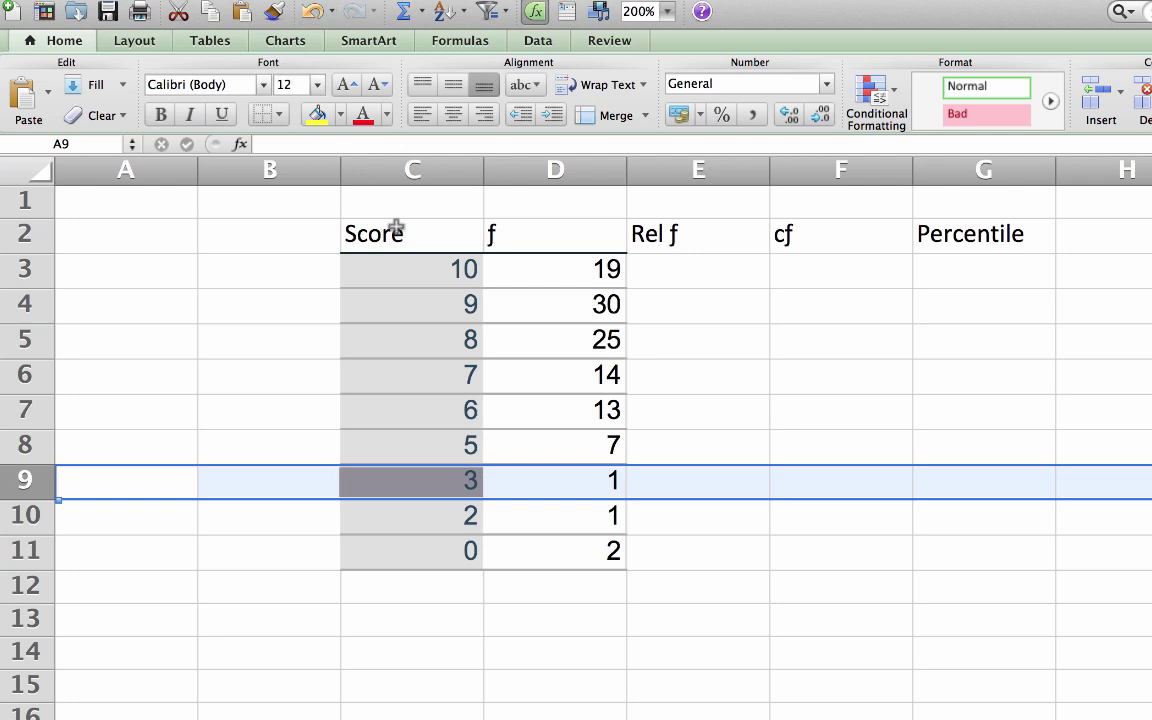
right_click(427, 480)
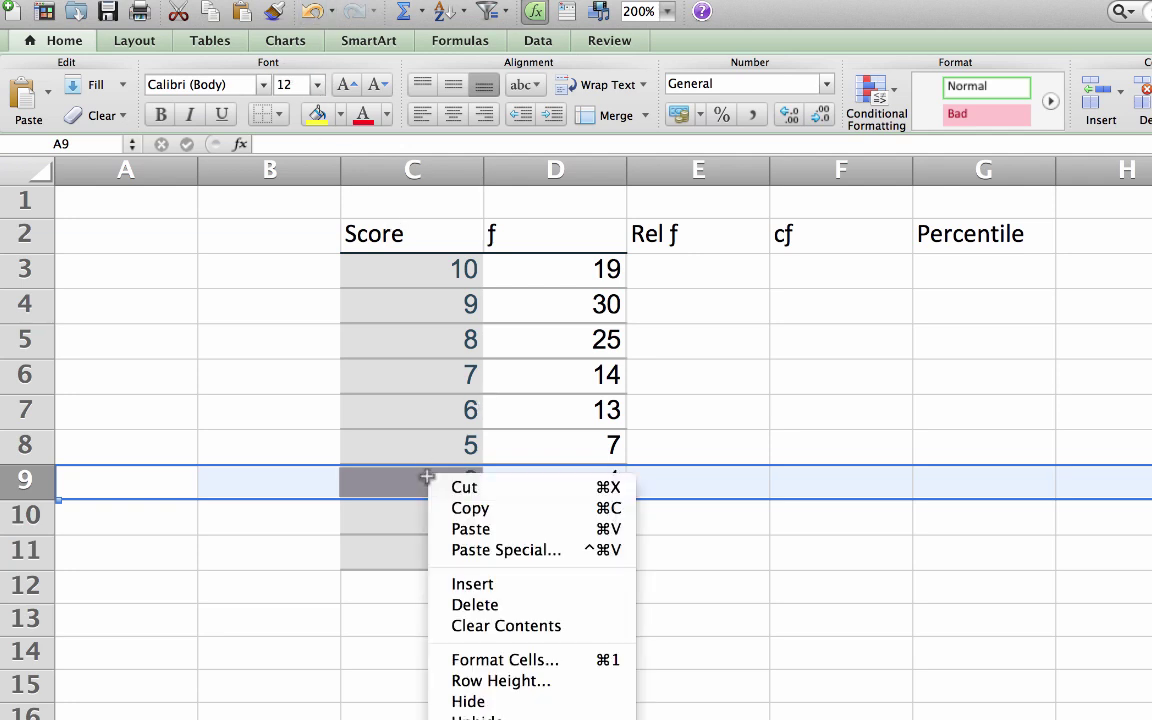
click(499, 586)
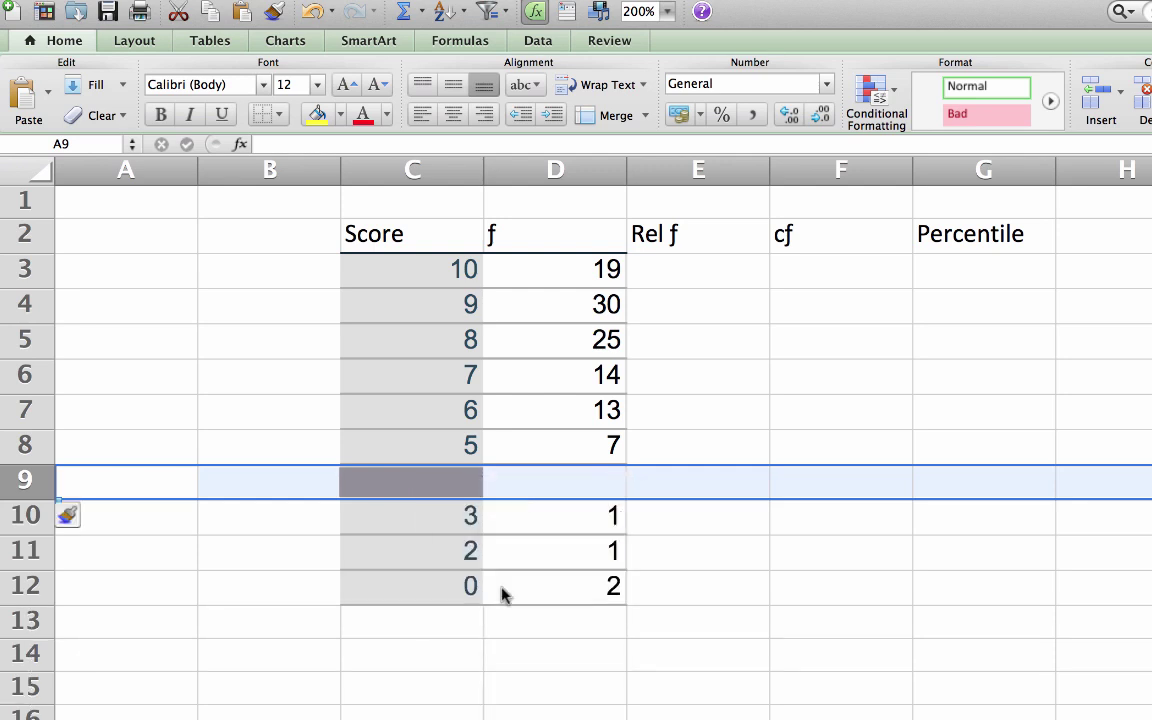
click(448, 482)
text(4)
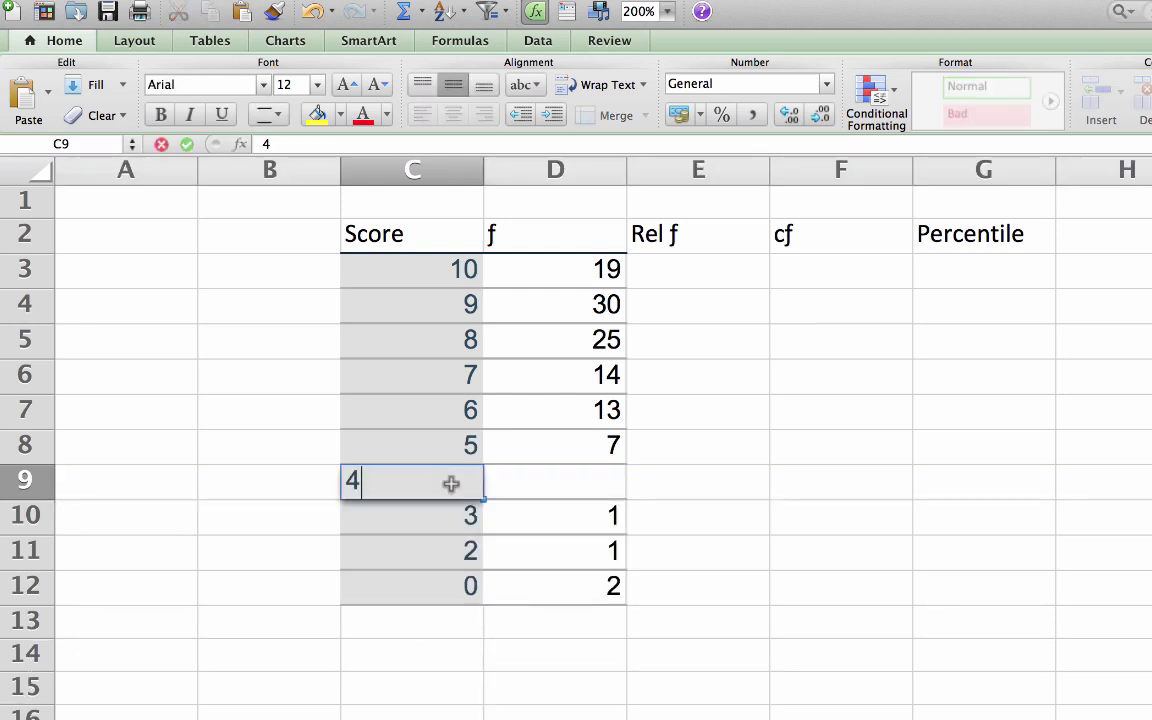
key(Tab)
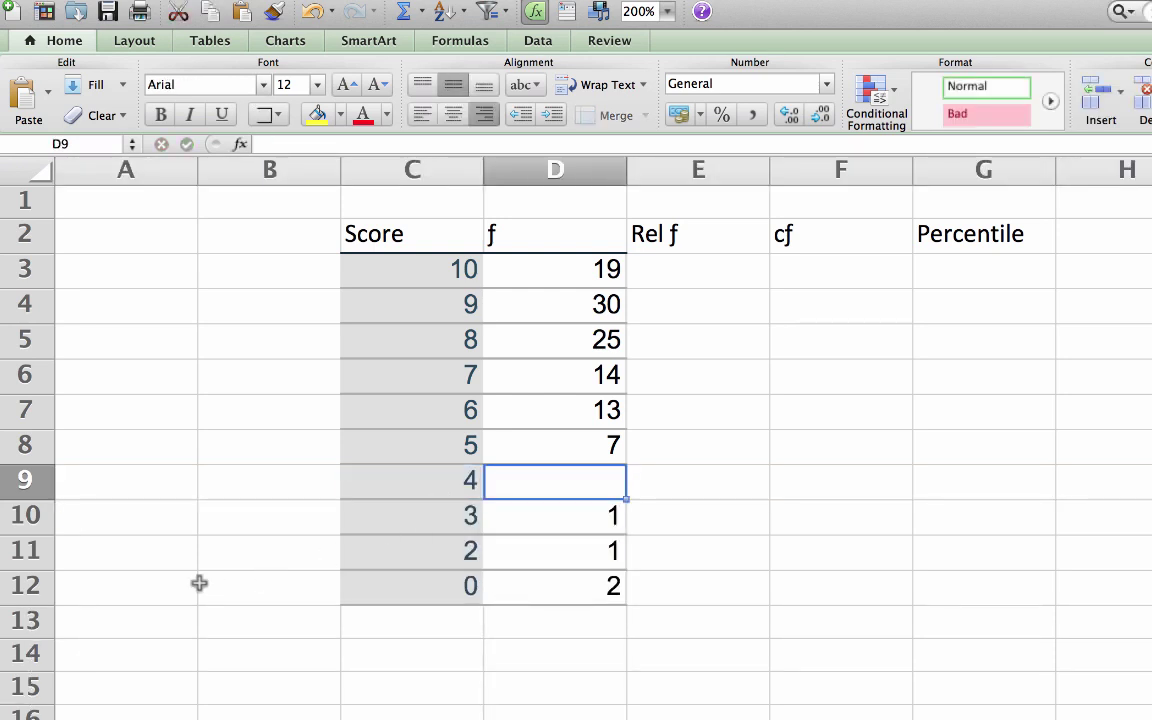
Insert a new row above score 0 and enter the score 1
click(40, 585)
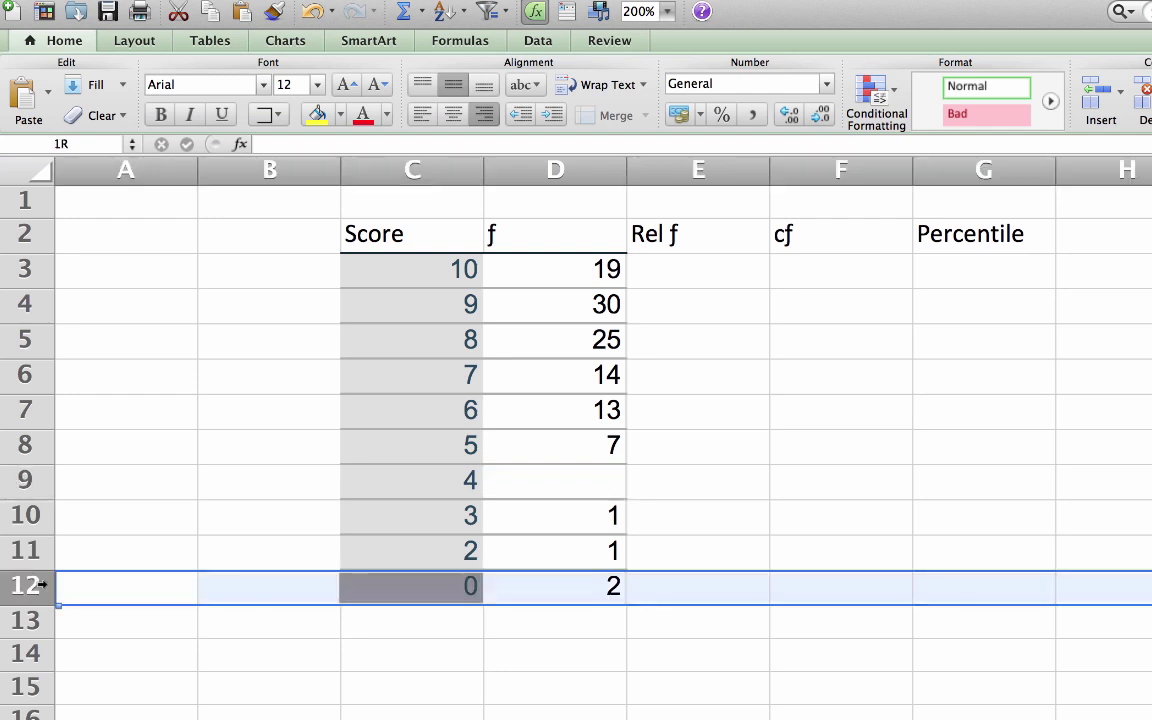
right_click(414, 585)
click(455, 690)
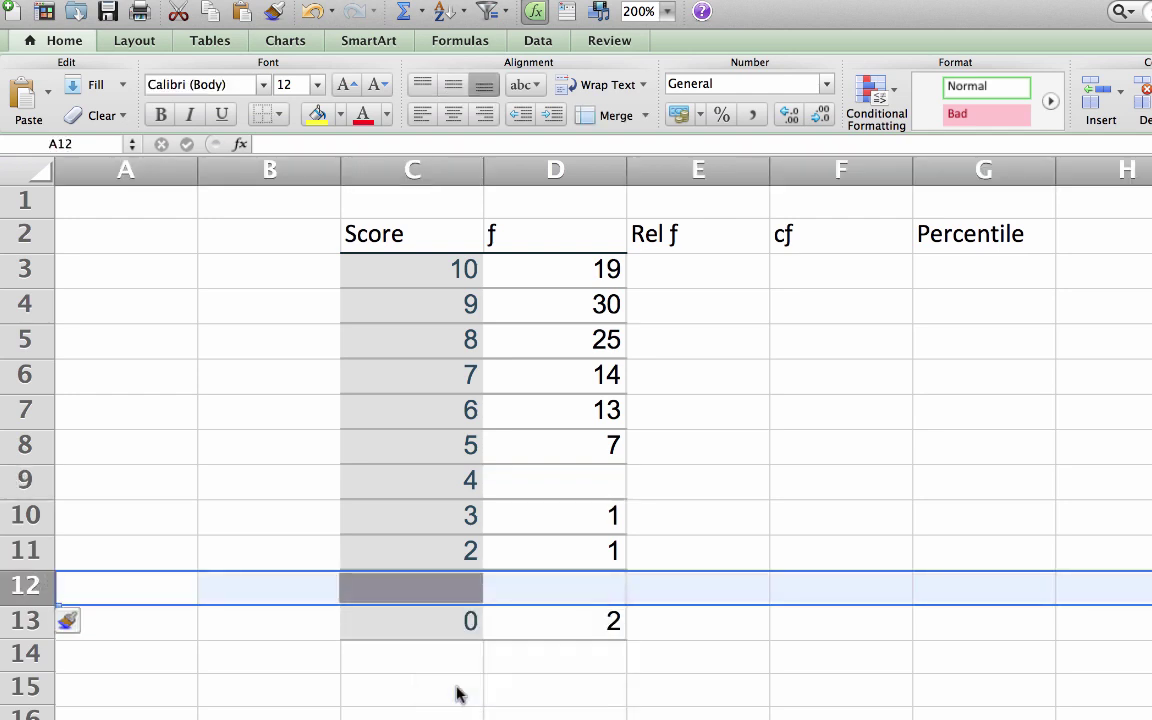
click(451, 581)
text(1)
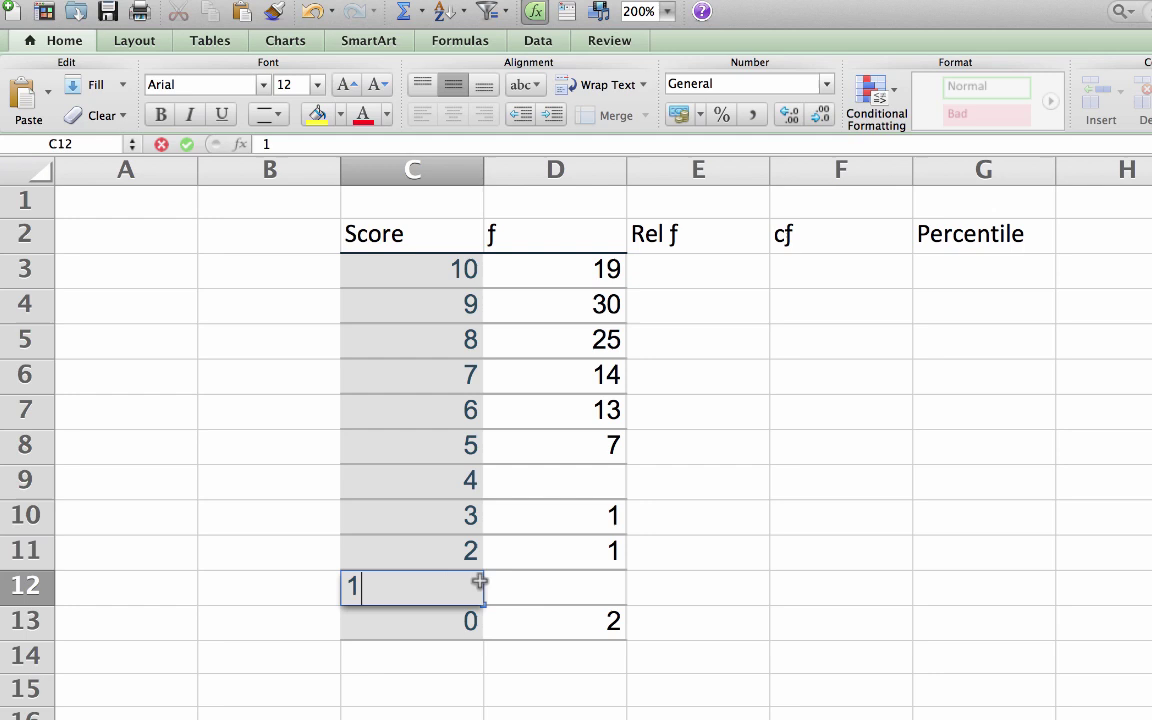
click(582, 589)
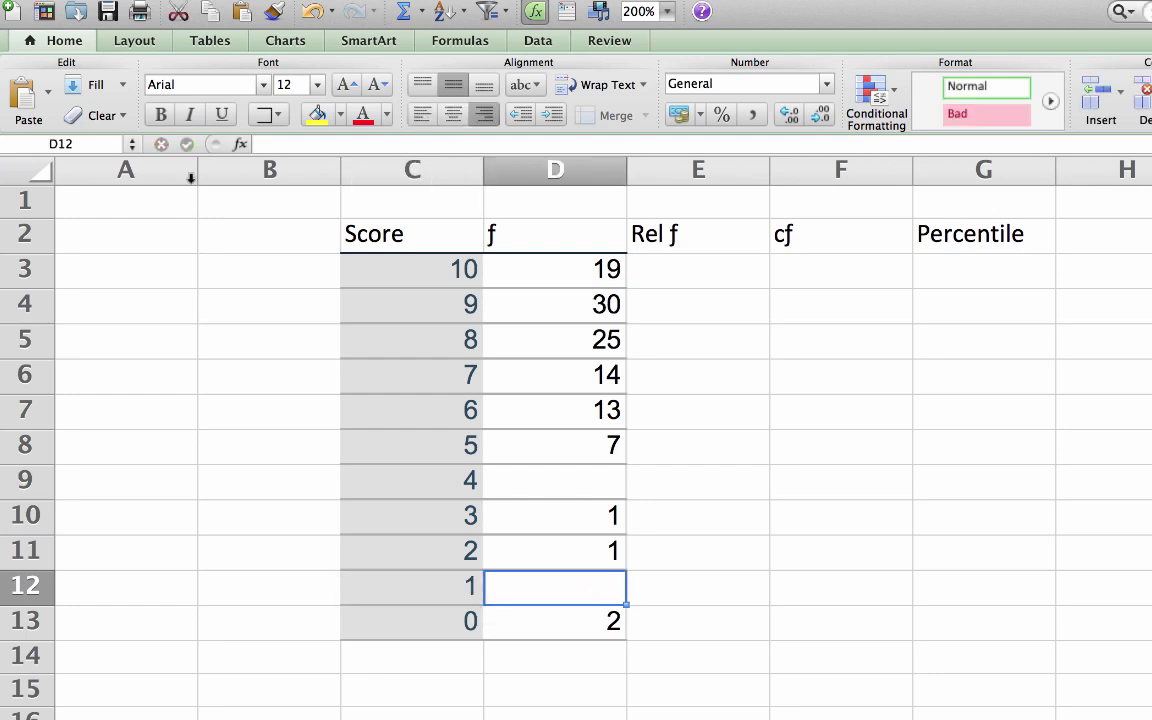
click(222, 175)
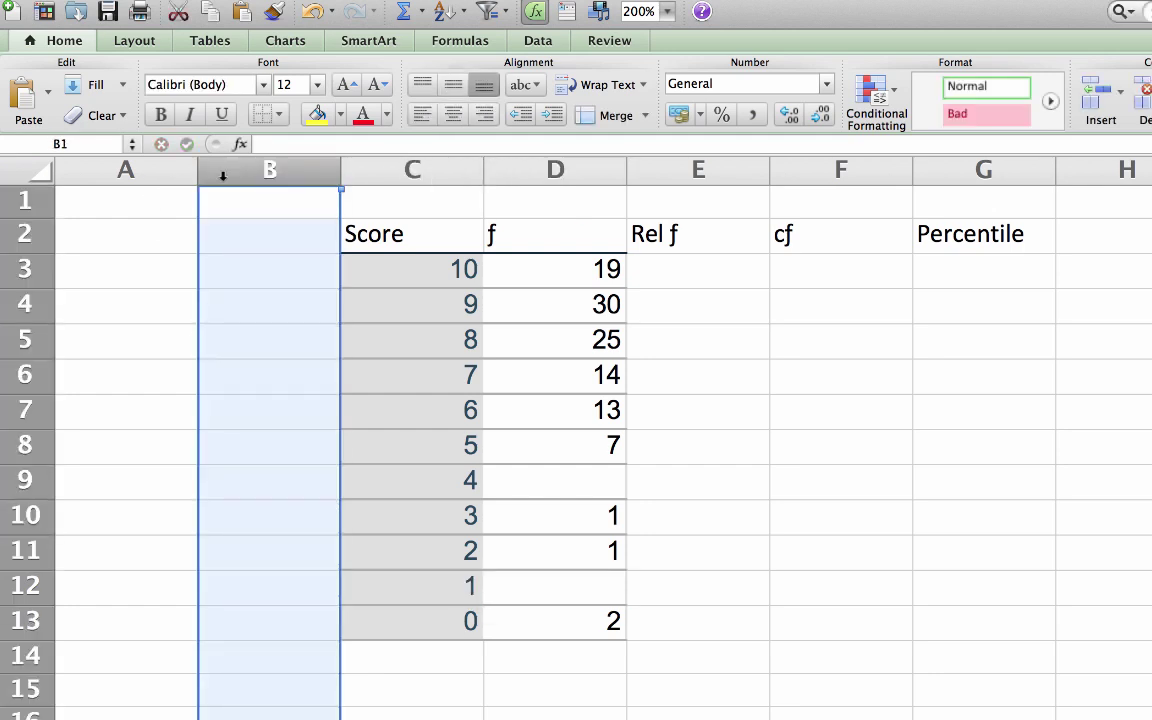
right_click(222, 175)
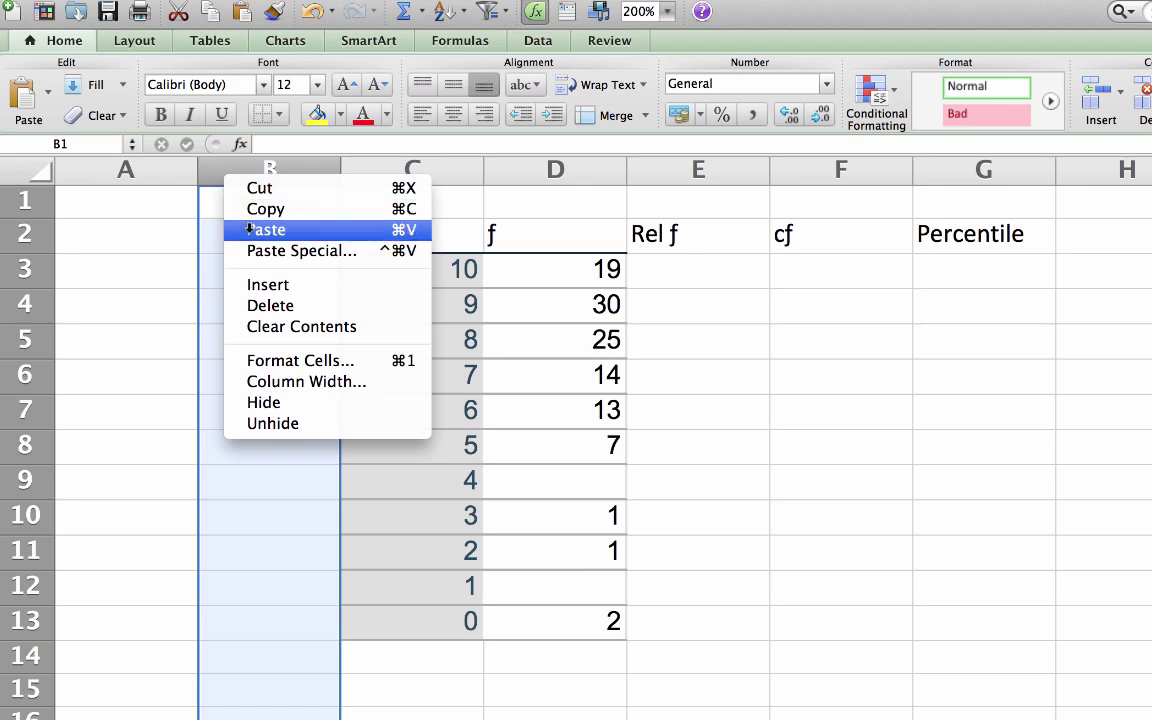
click(250, 284)
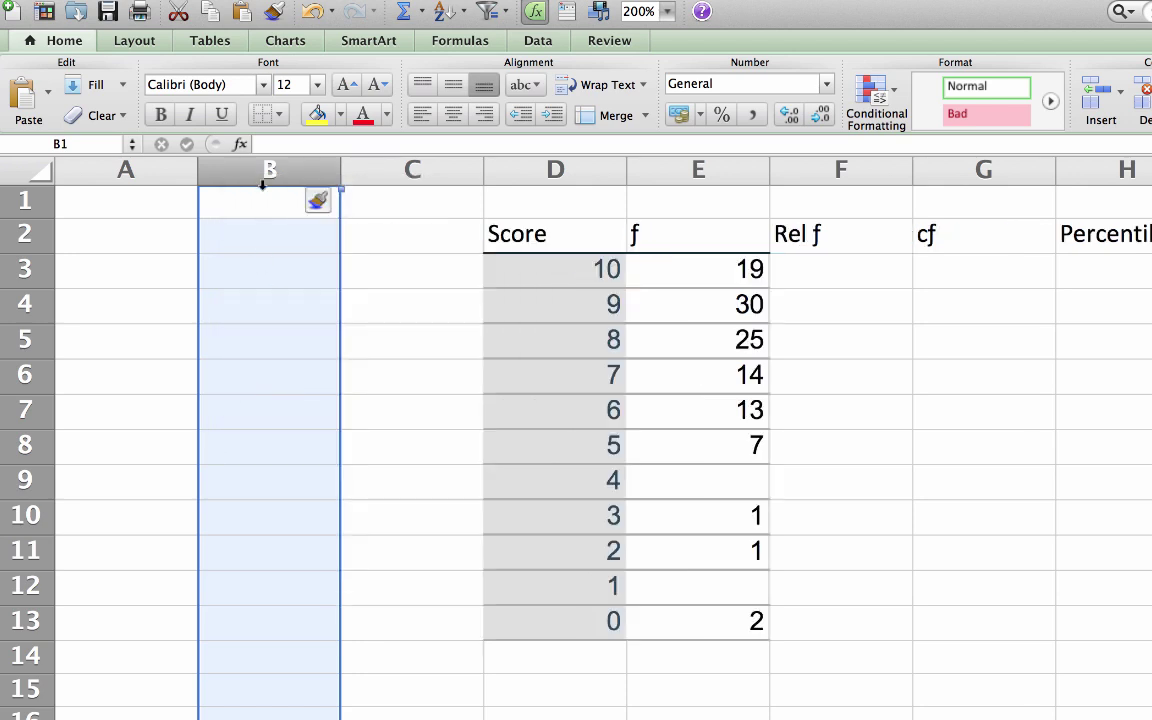
right_click(267, 172)
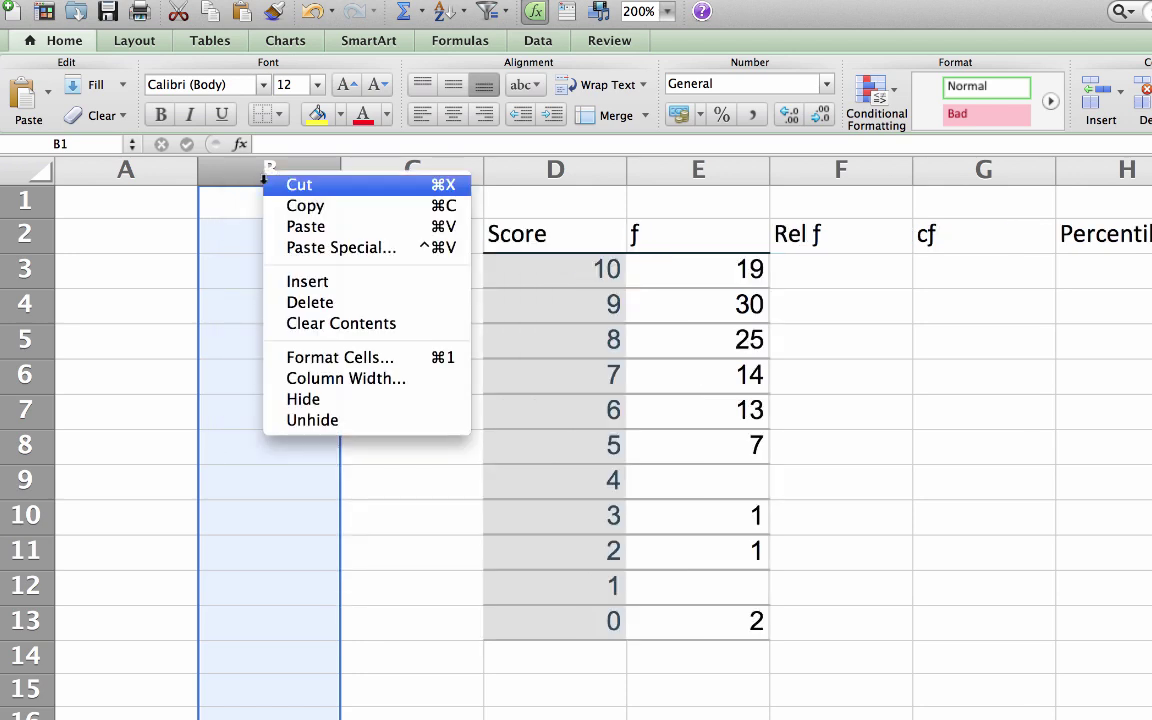
click(307, 311)
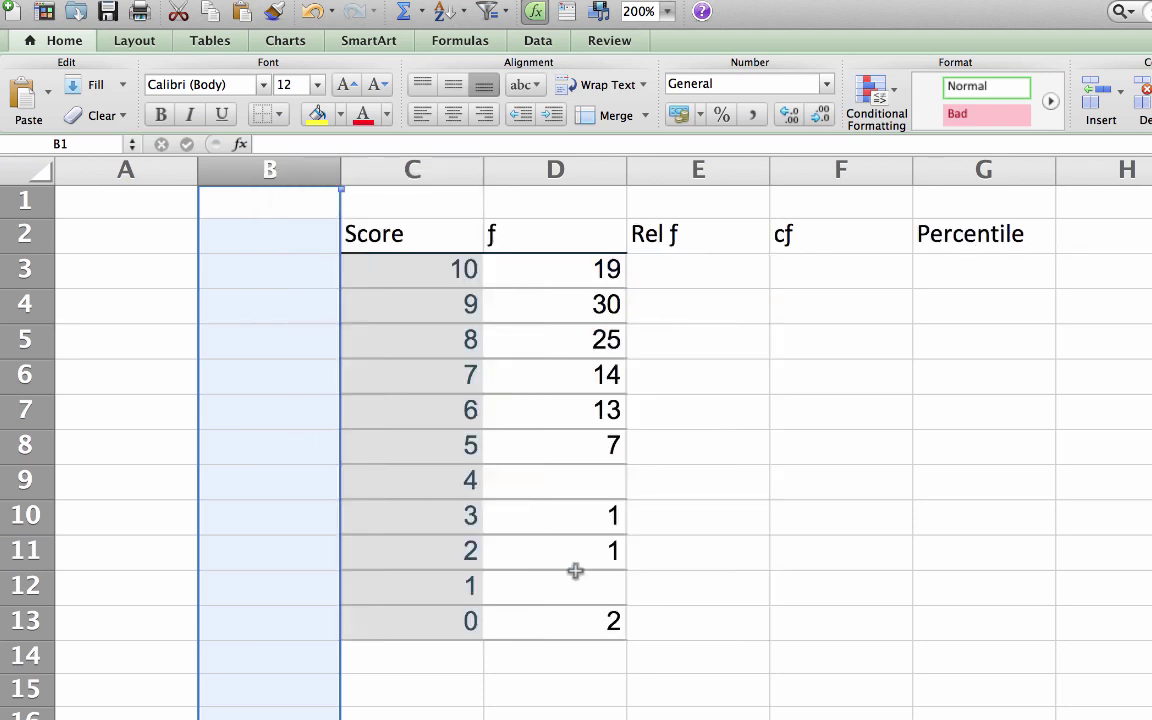
click(709, 525)
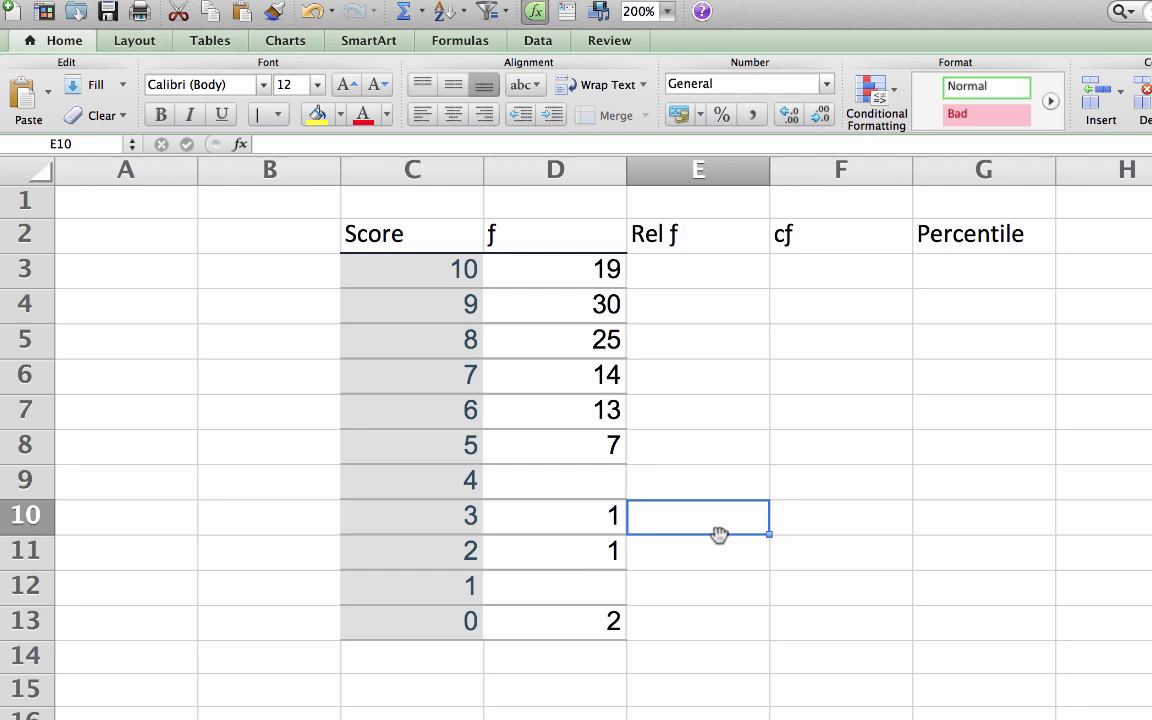
Enter a frequency of 0 for scores 4 and 1 in D9 and D12
click(583, 482)
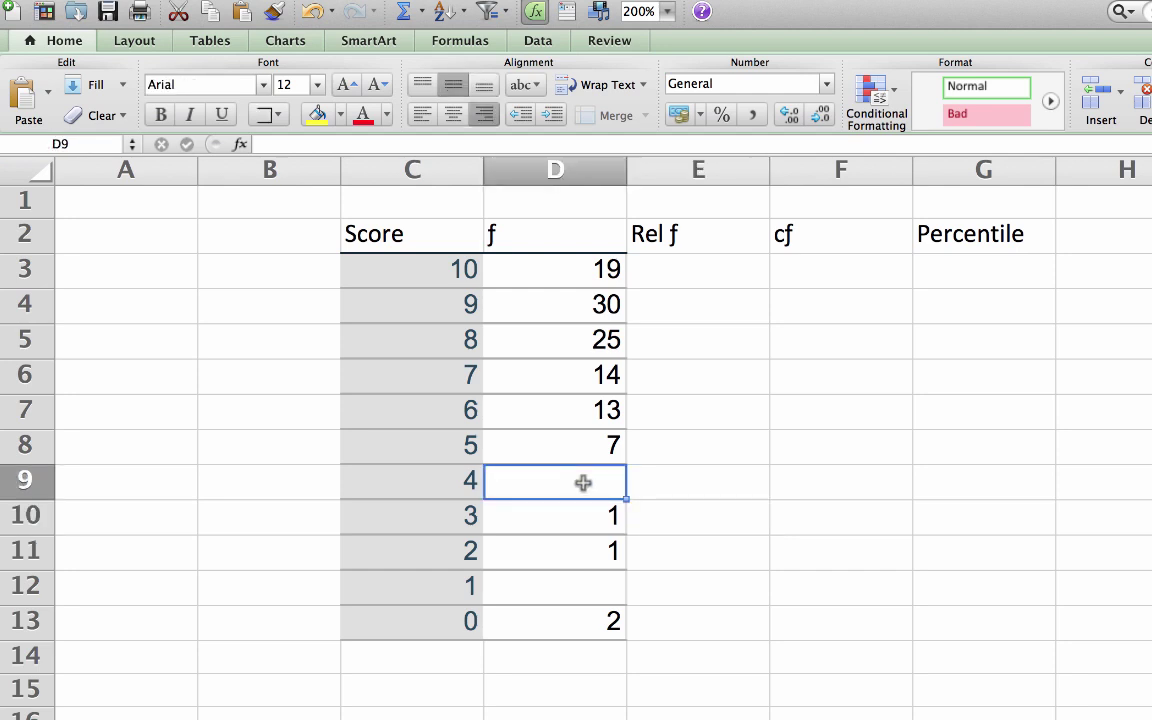
text(0)
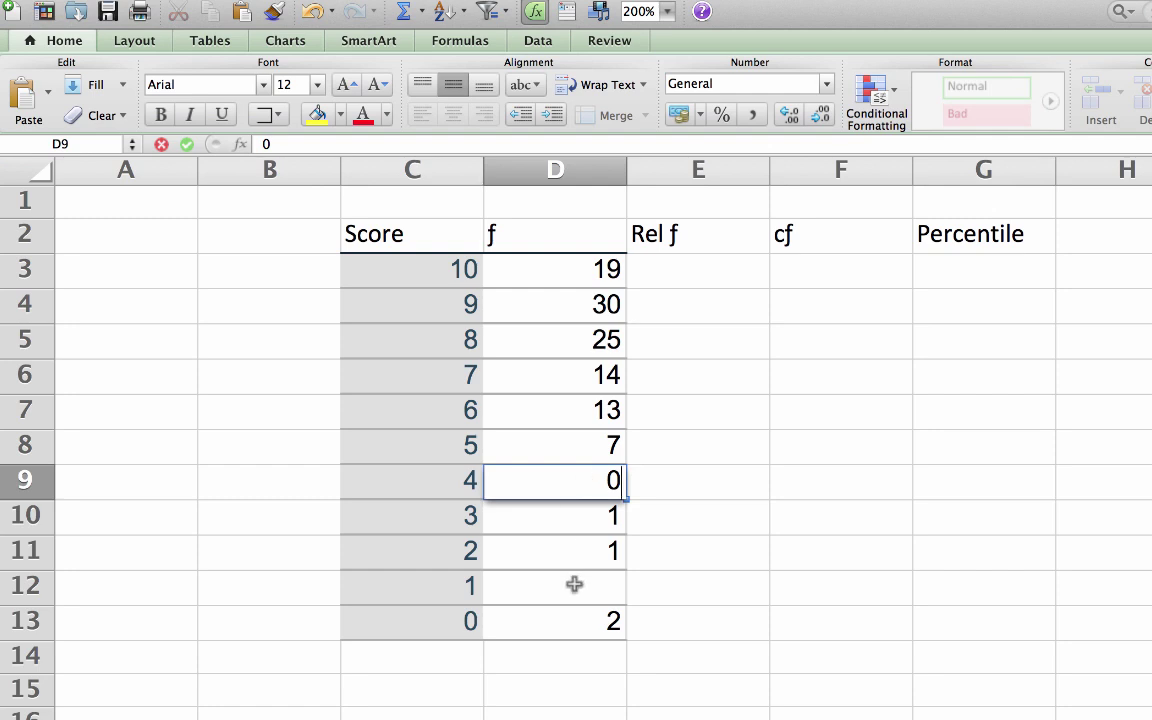
click(567, 598)
text(0)
click(690, 602)
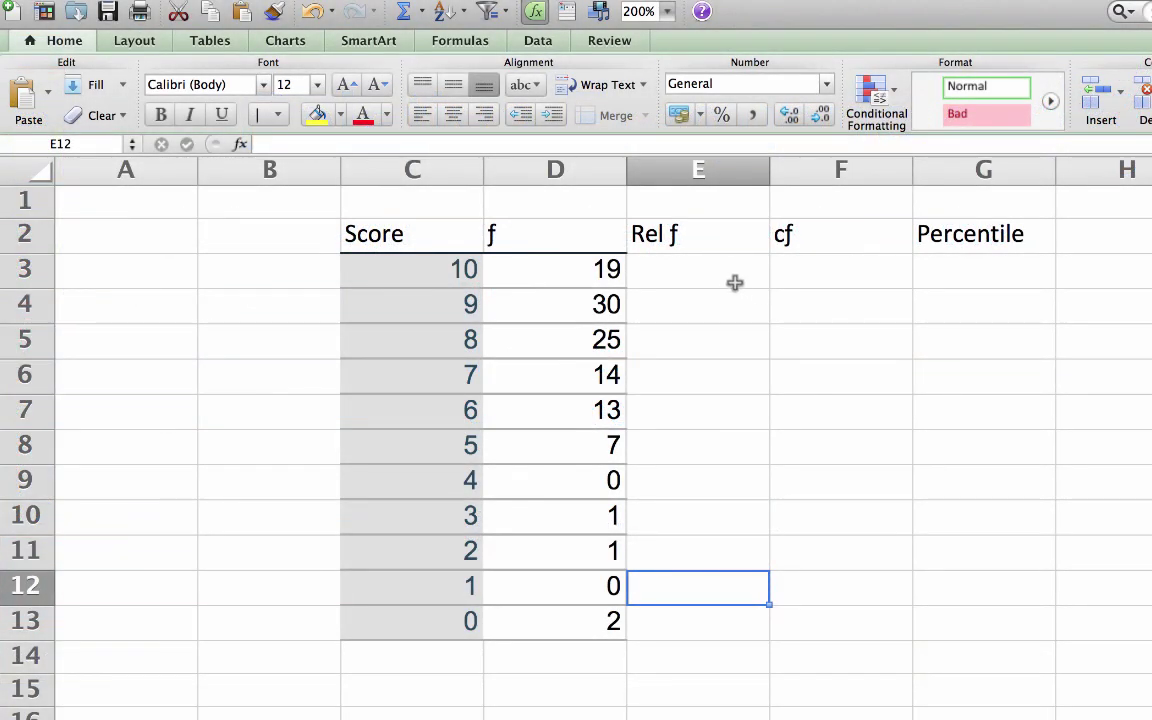
Enter =D3/112 in E3 and copy it down the Rel ƒ column to E13
click(733, 276)
text(=)
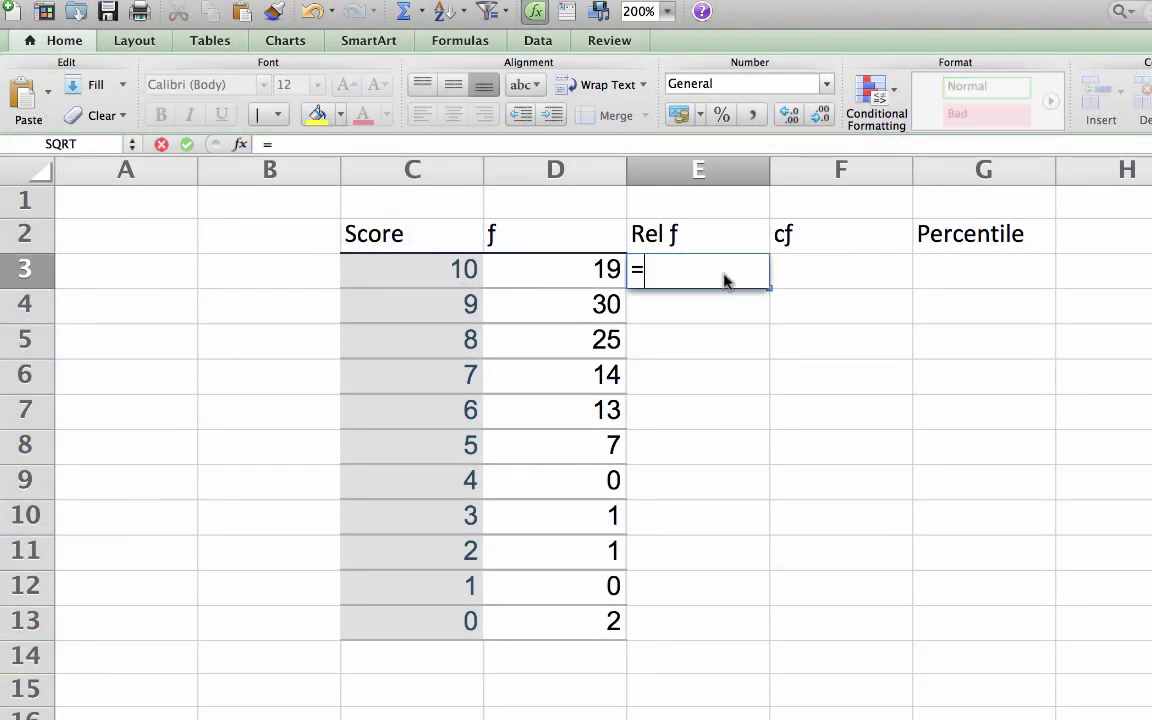
text(D)
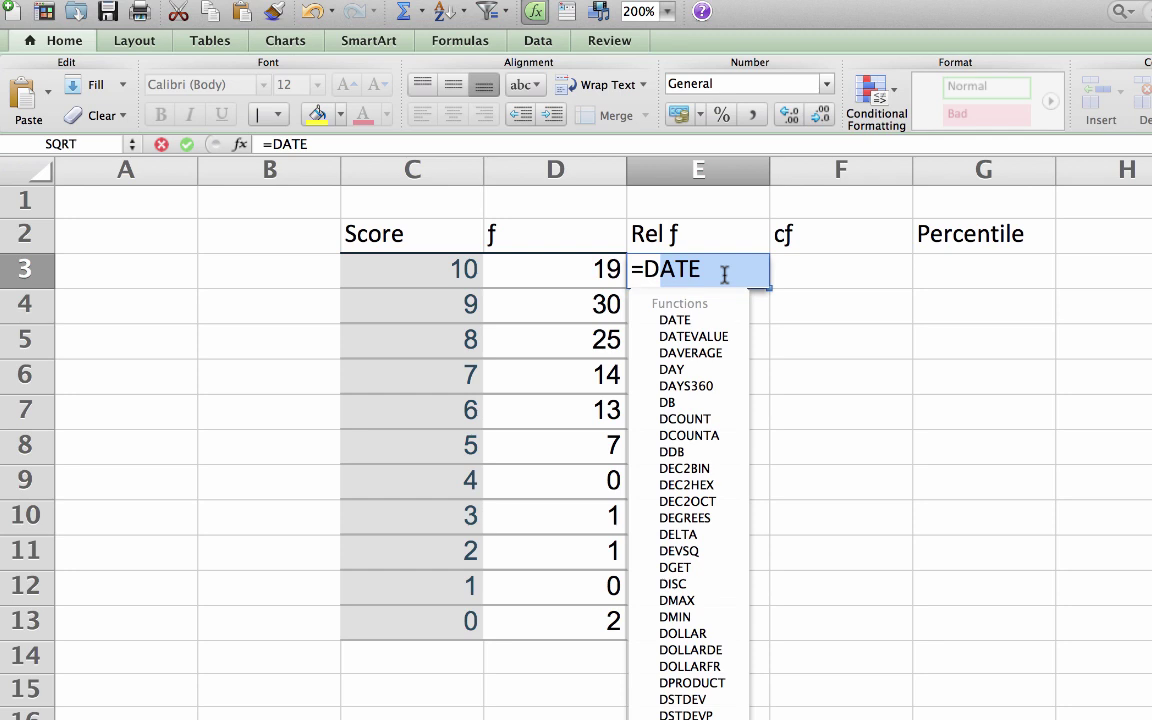
text(3/1)
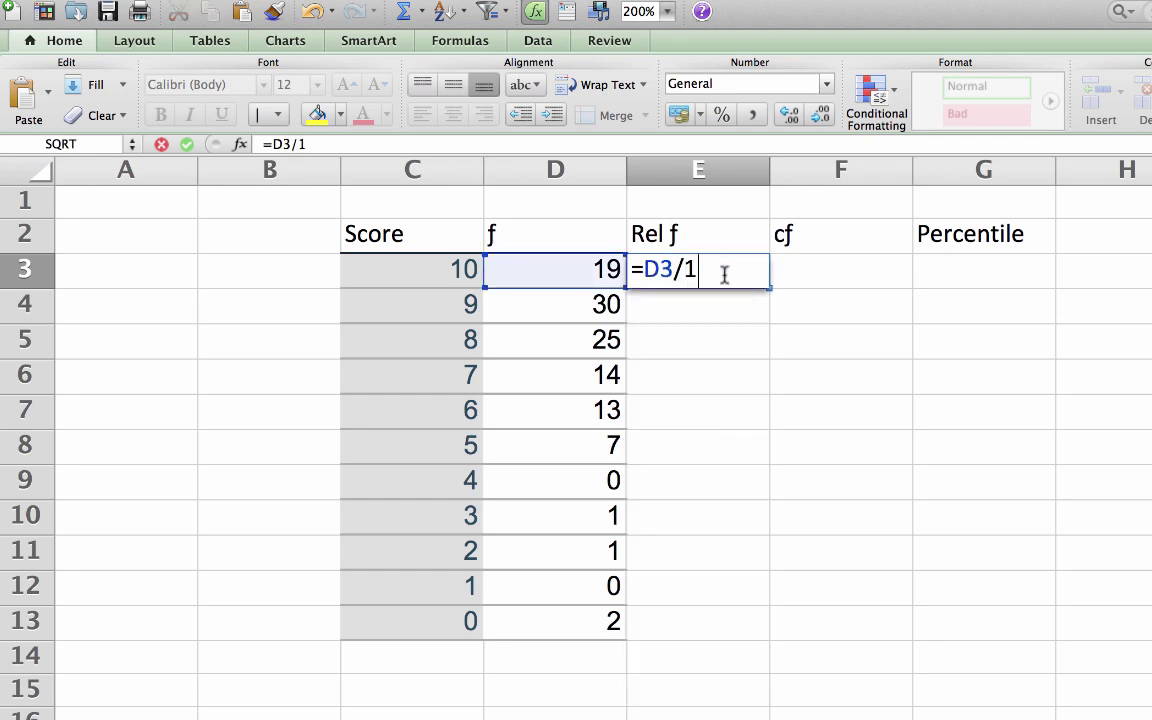
text(12)
key(Return)
click(725, 276)
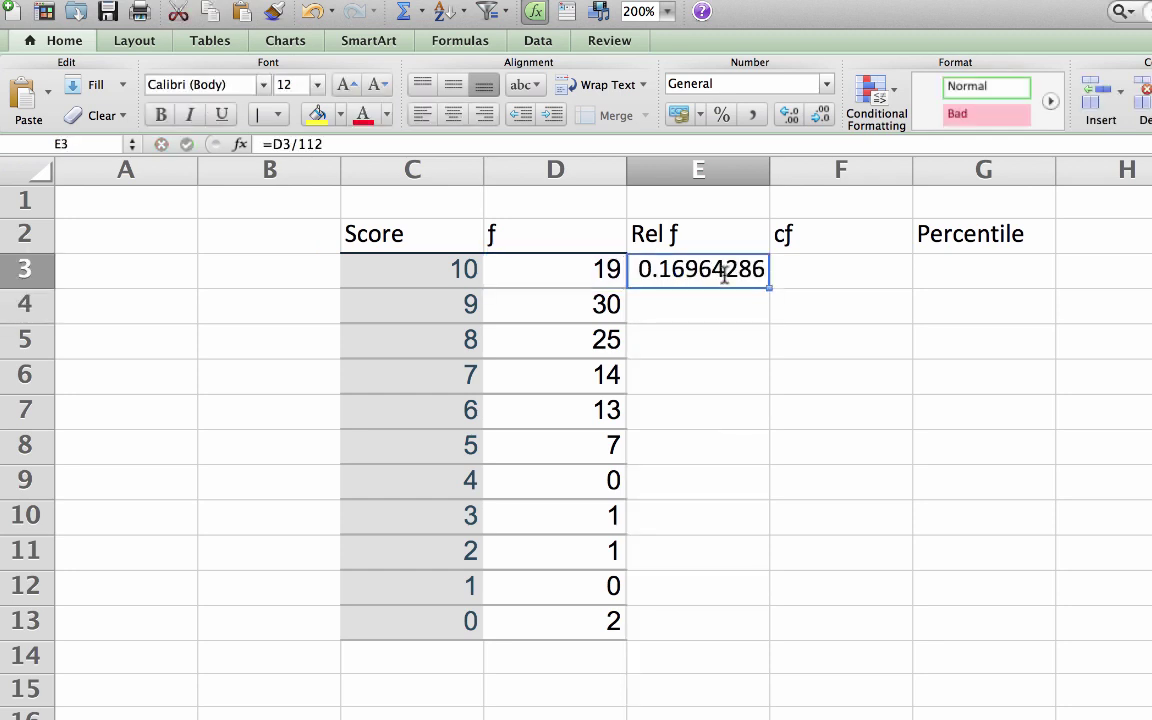
click(767, 290)
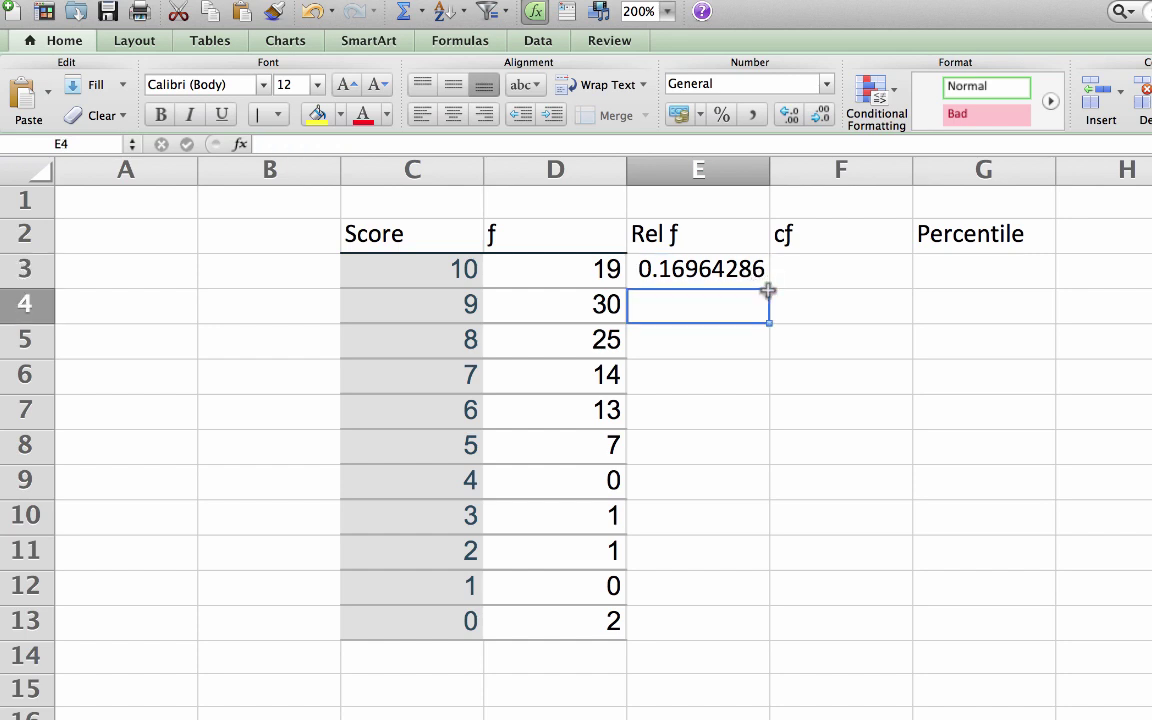
click(764, 268)
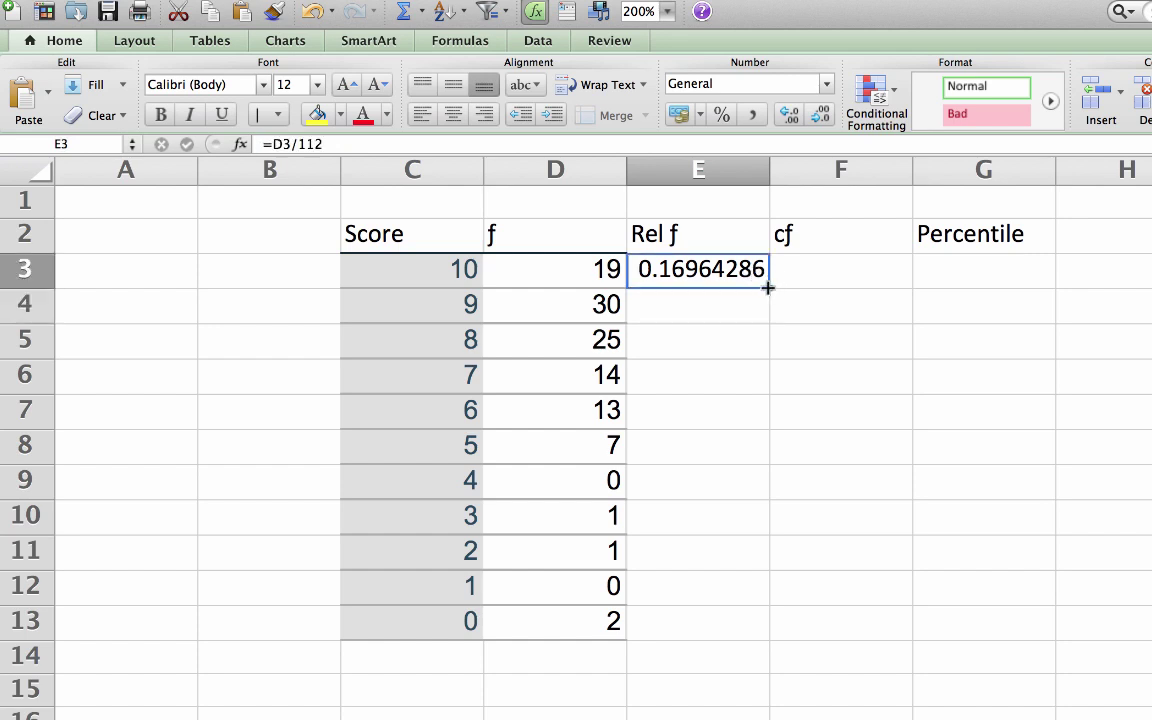
double_click(769, 289)
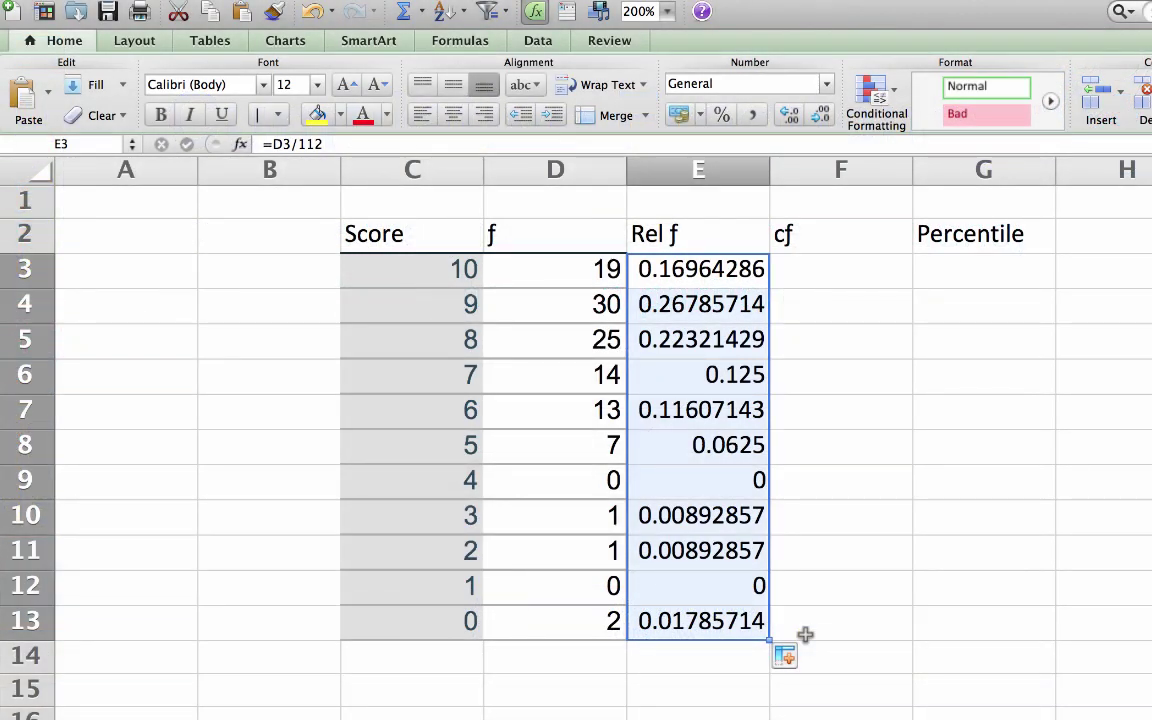
Enter a cumulative frequency of 2 for score 0 in F13
click(803, 621)
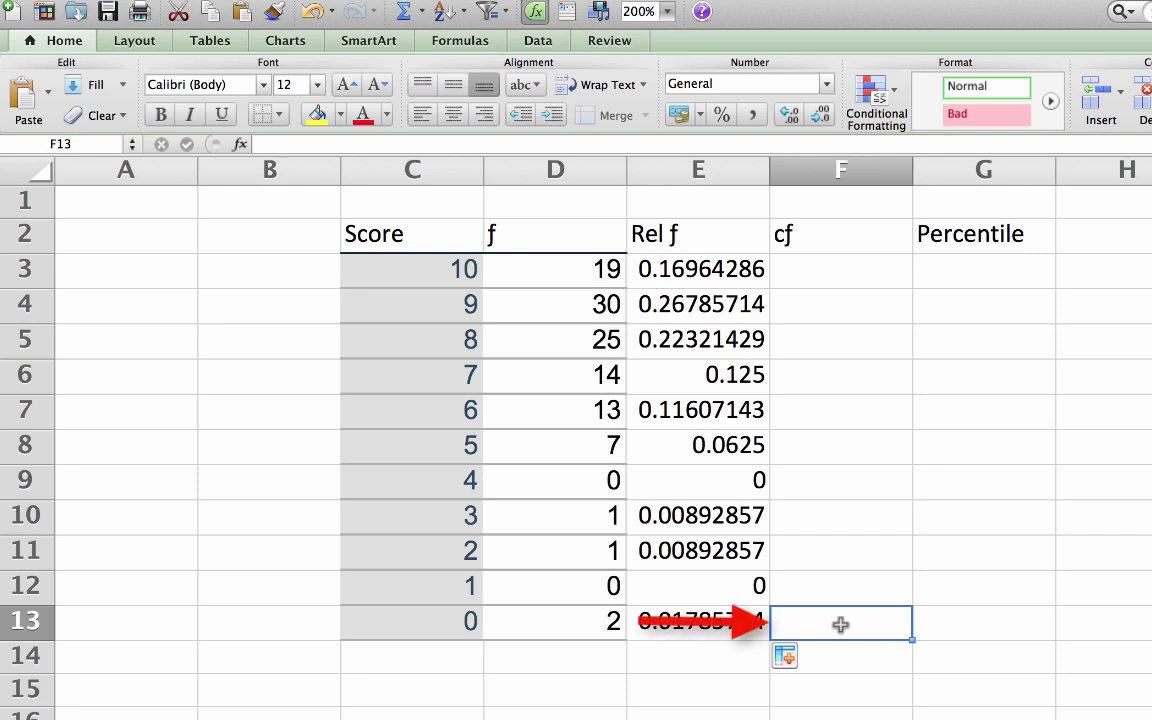
text(2)
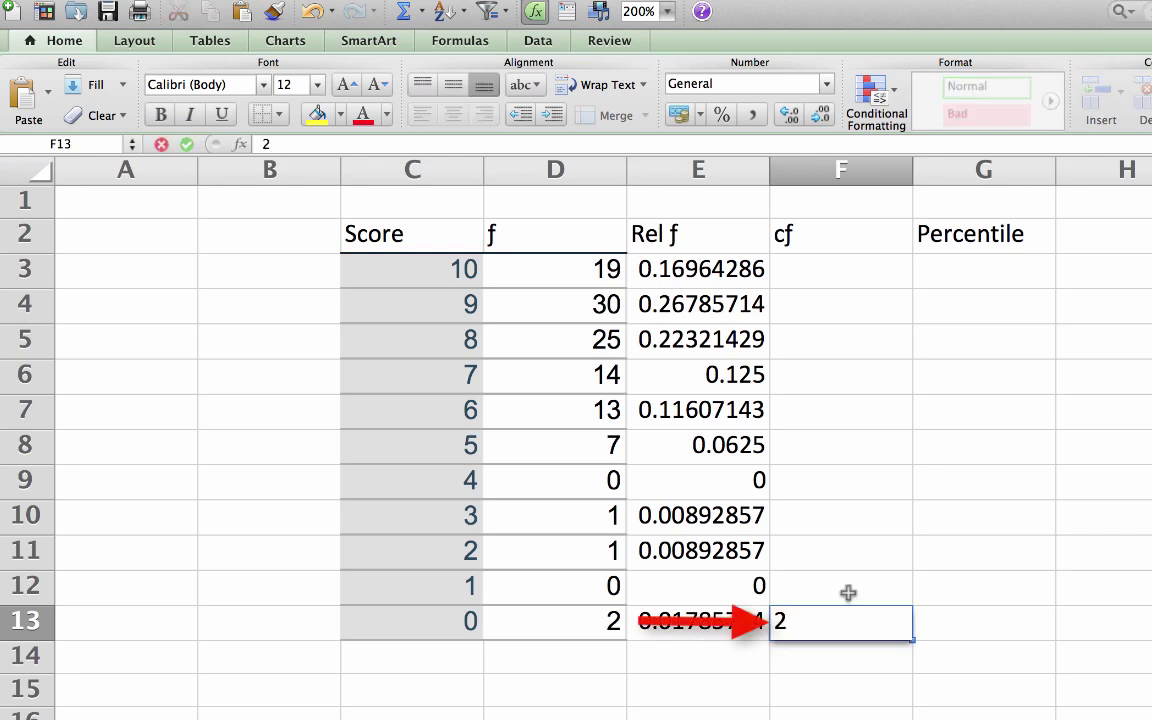
click(848, 593)
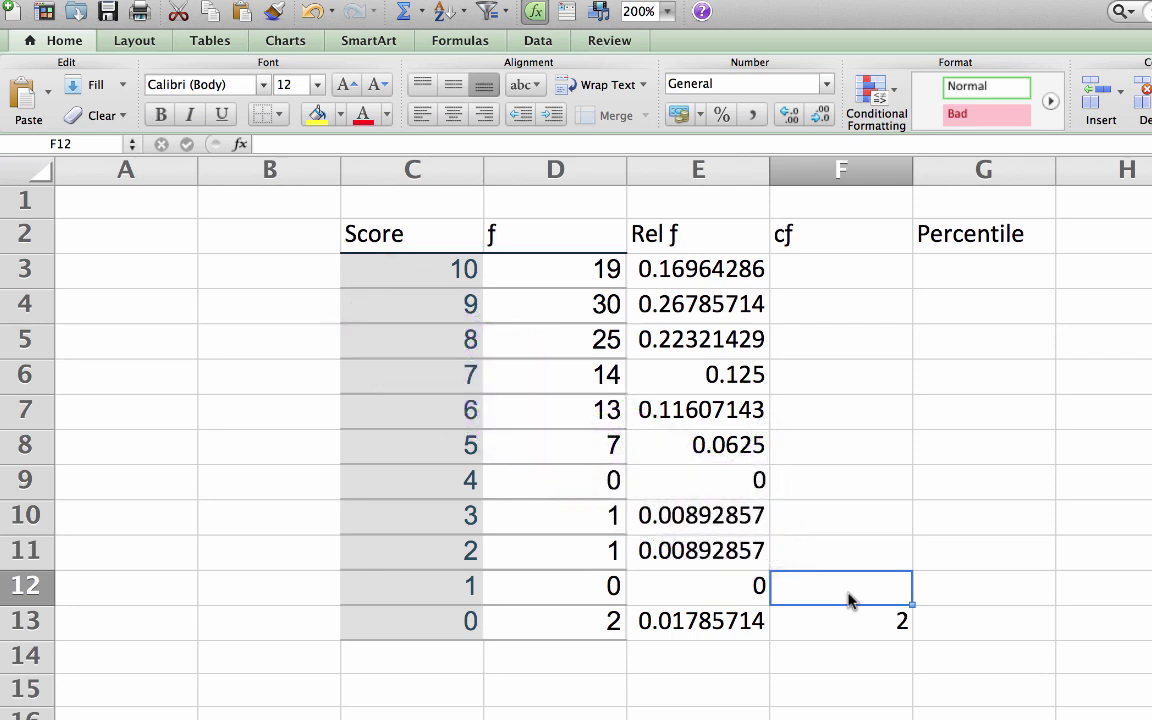
Enter =F13+D12 in F12 and fill it up to F3, which totals 112
text(=)
click(852, 622)
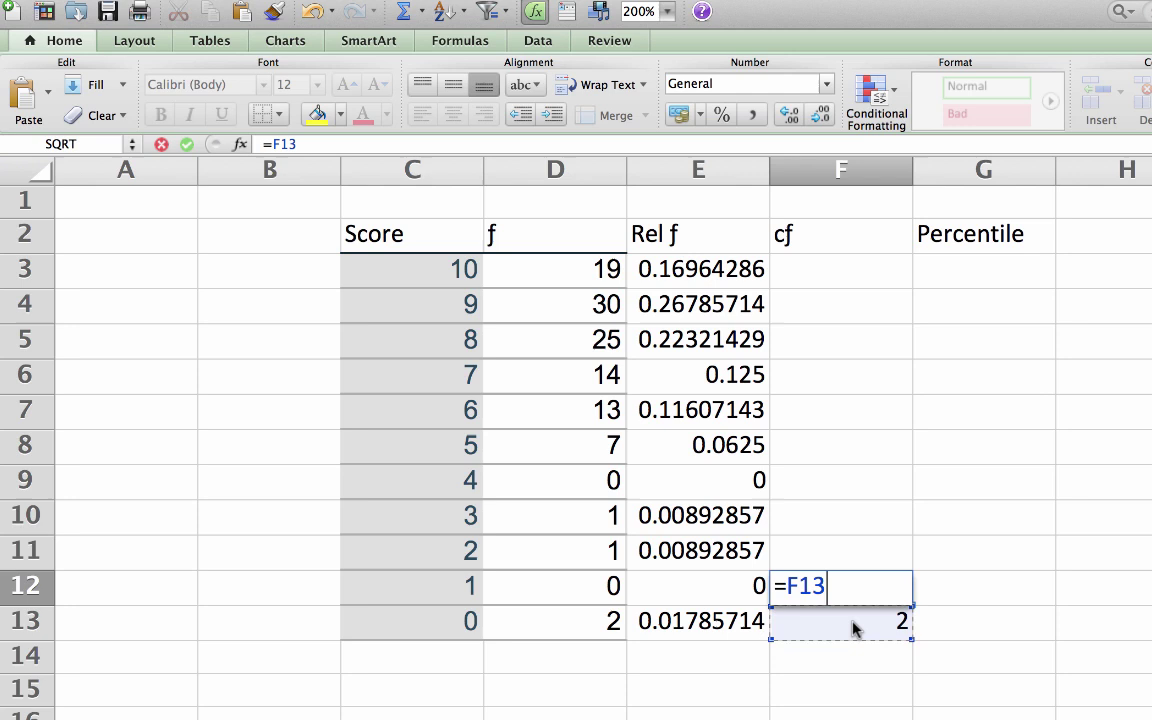
text(+)
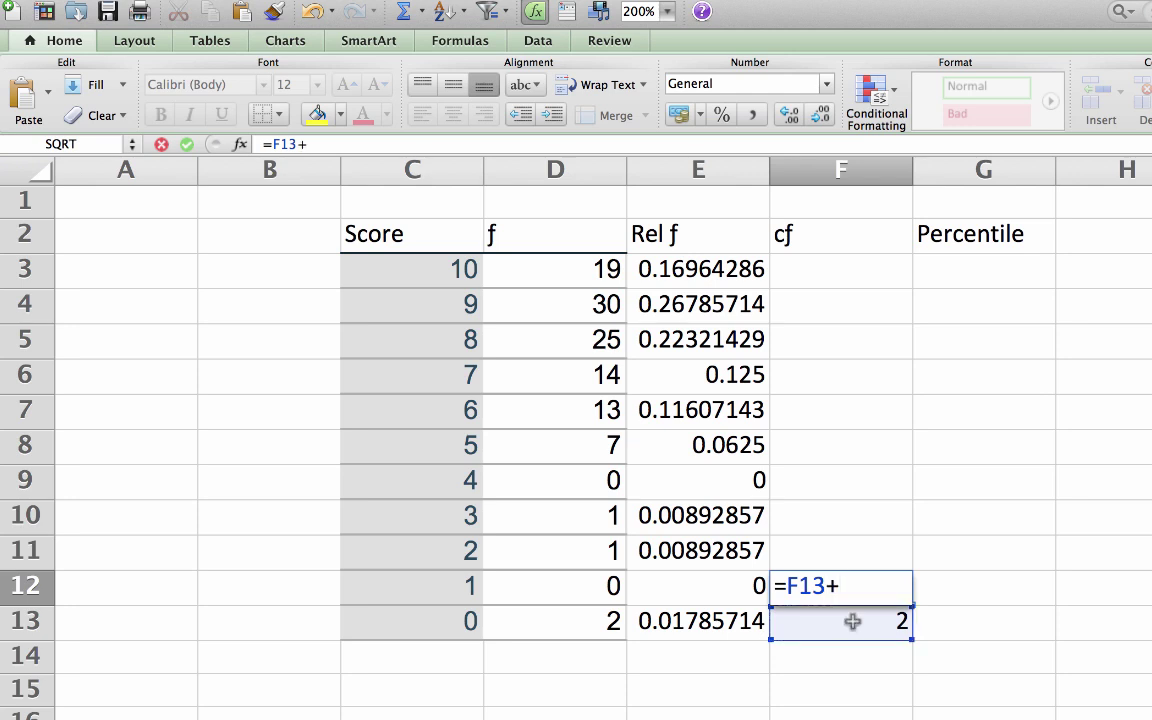
click(609, 588)
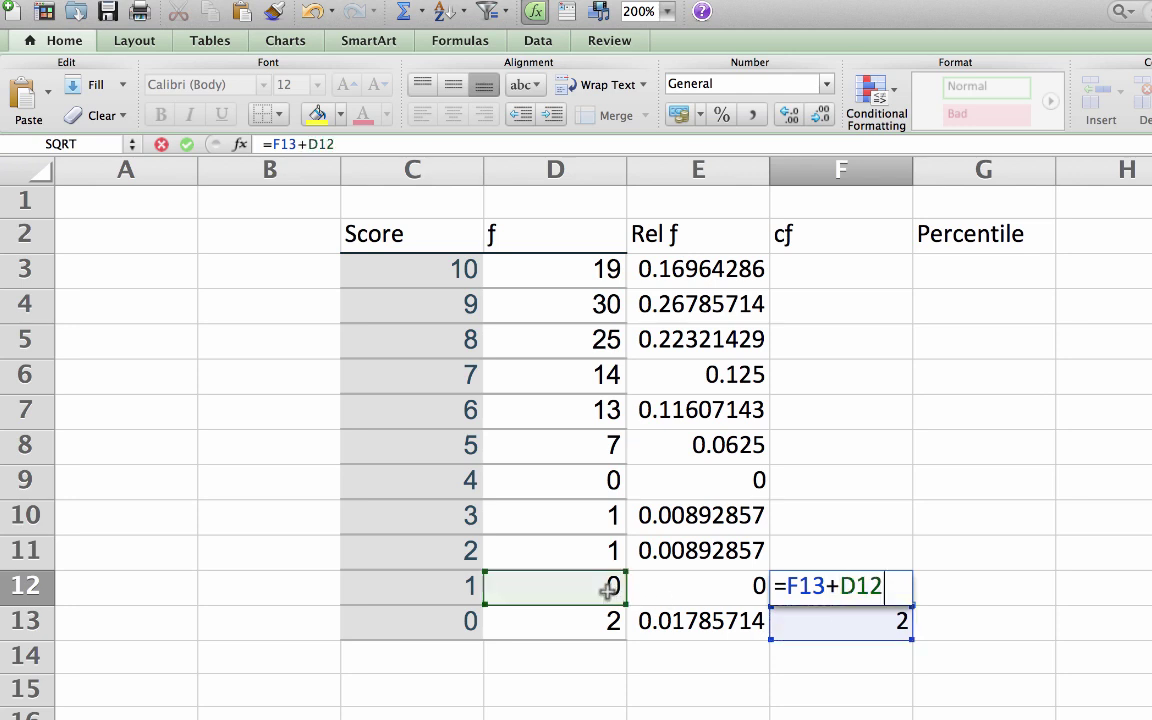
key(Return)
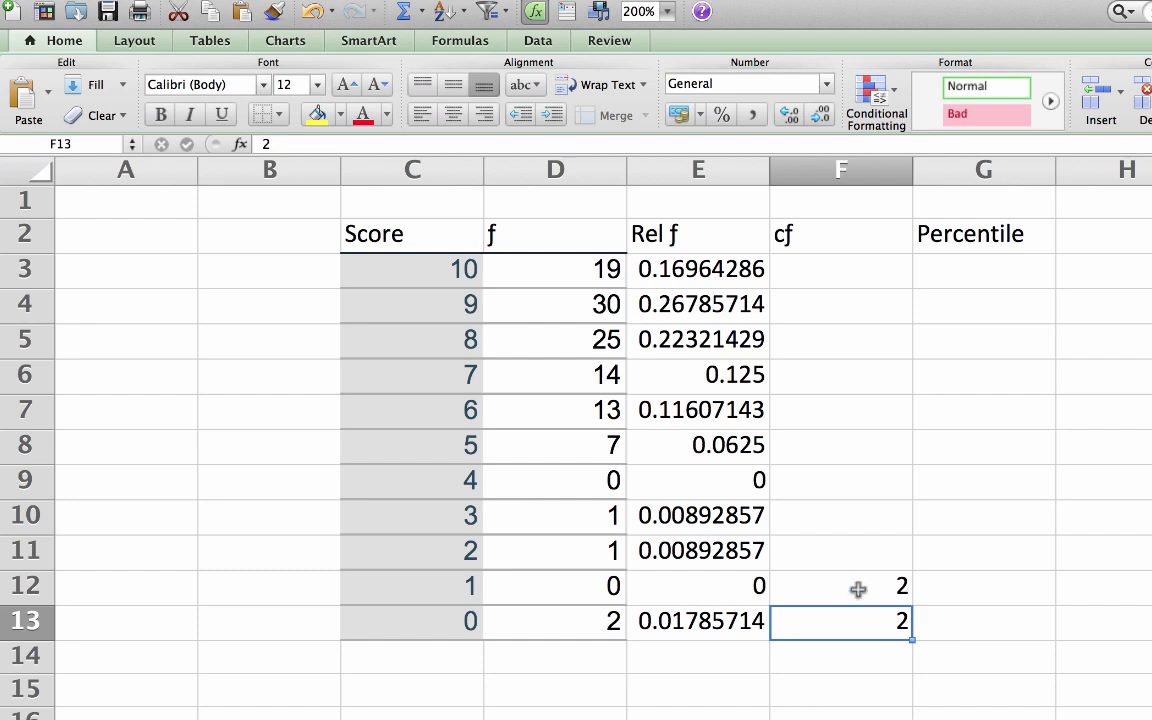
click(858, 589)
drag(913, 606, 914, 585)
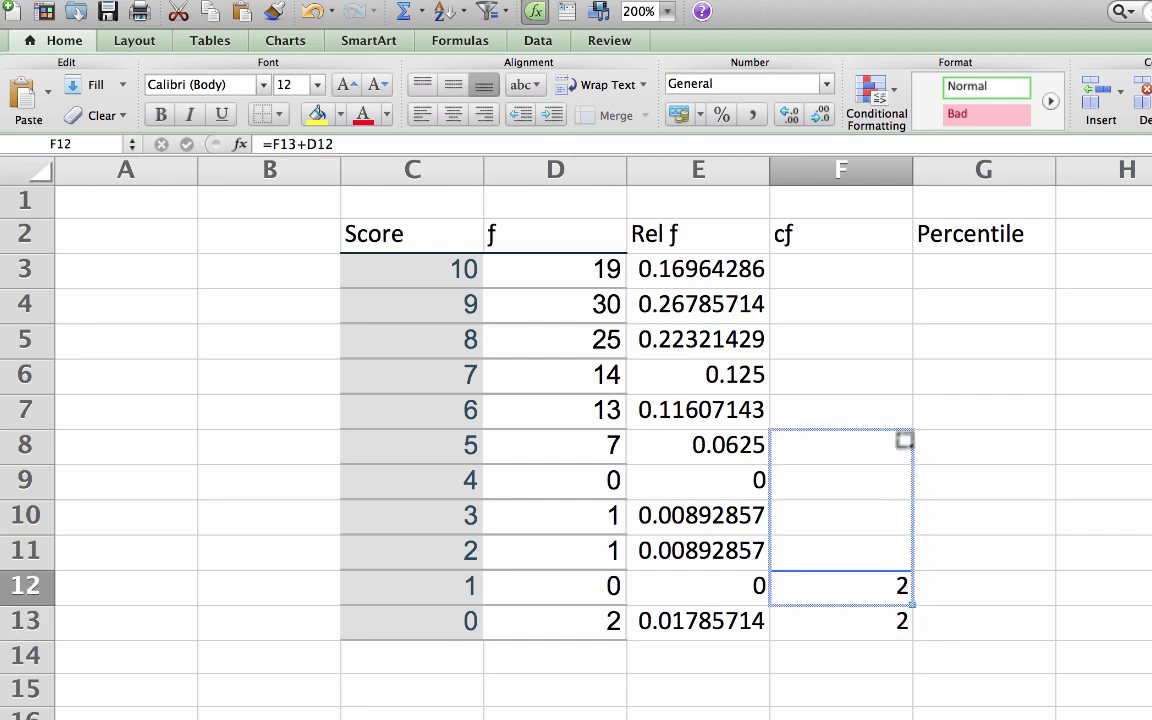
drag(904, 440, 886, 266)
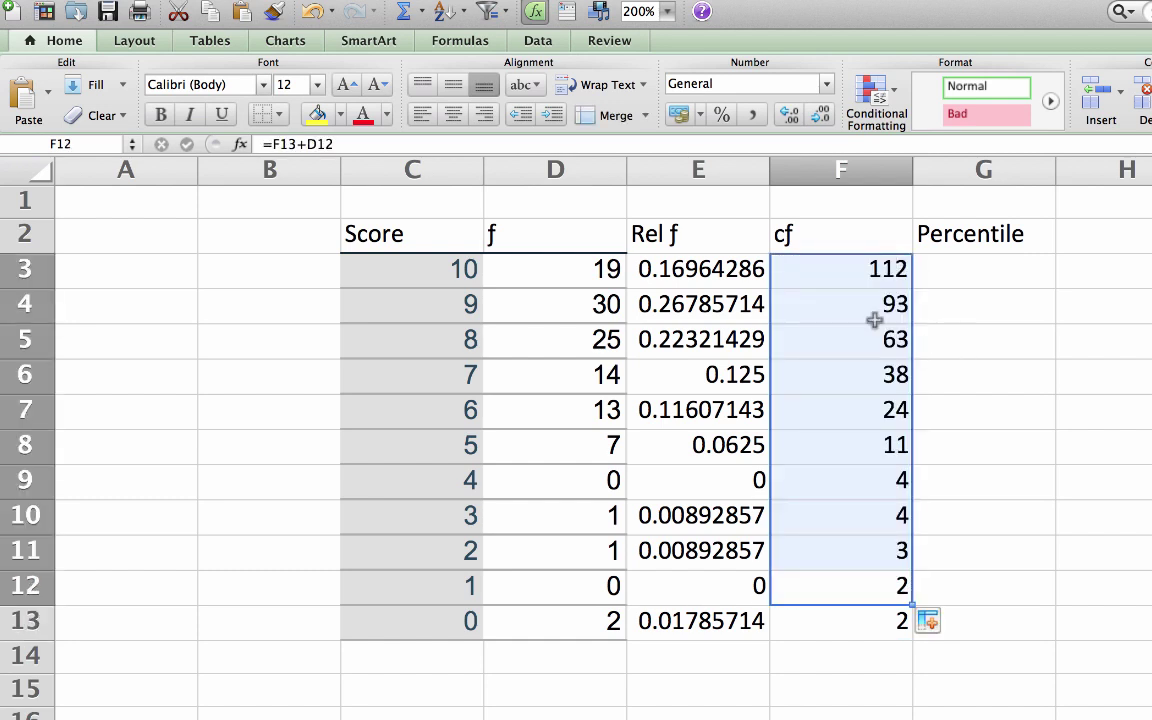
click(800, 268)
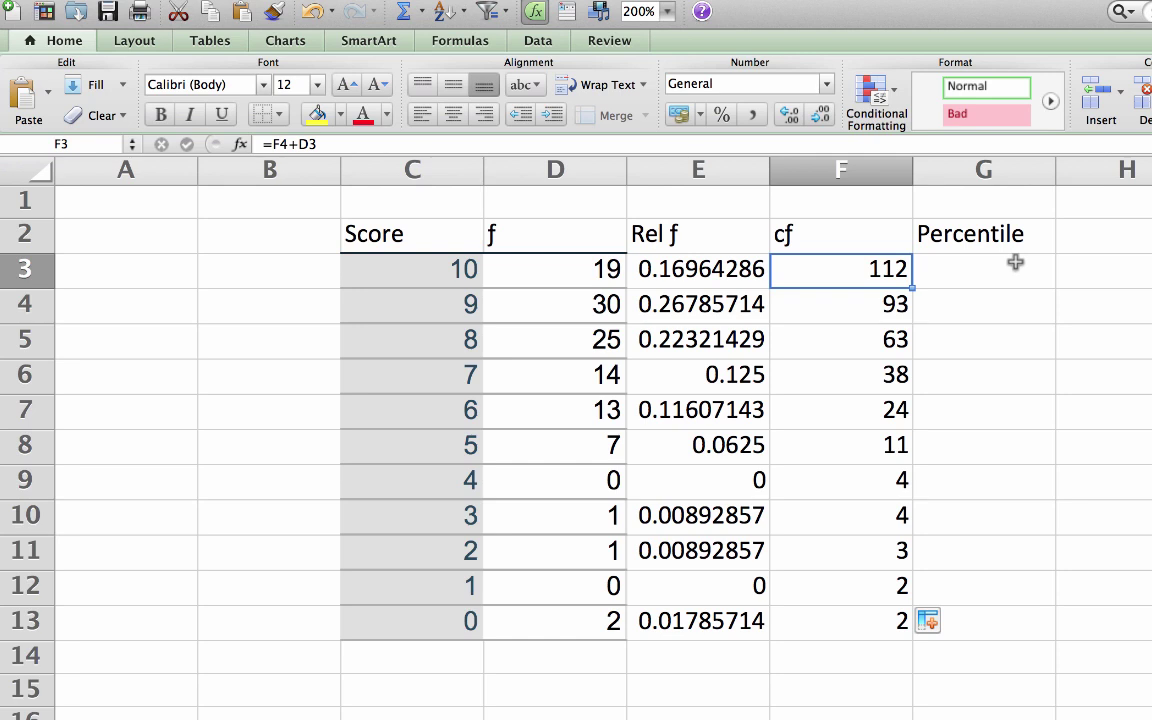
Enter =(F3/112)*100 in G3 and copy it down the Percentile column to G13
click(1005, 274)
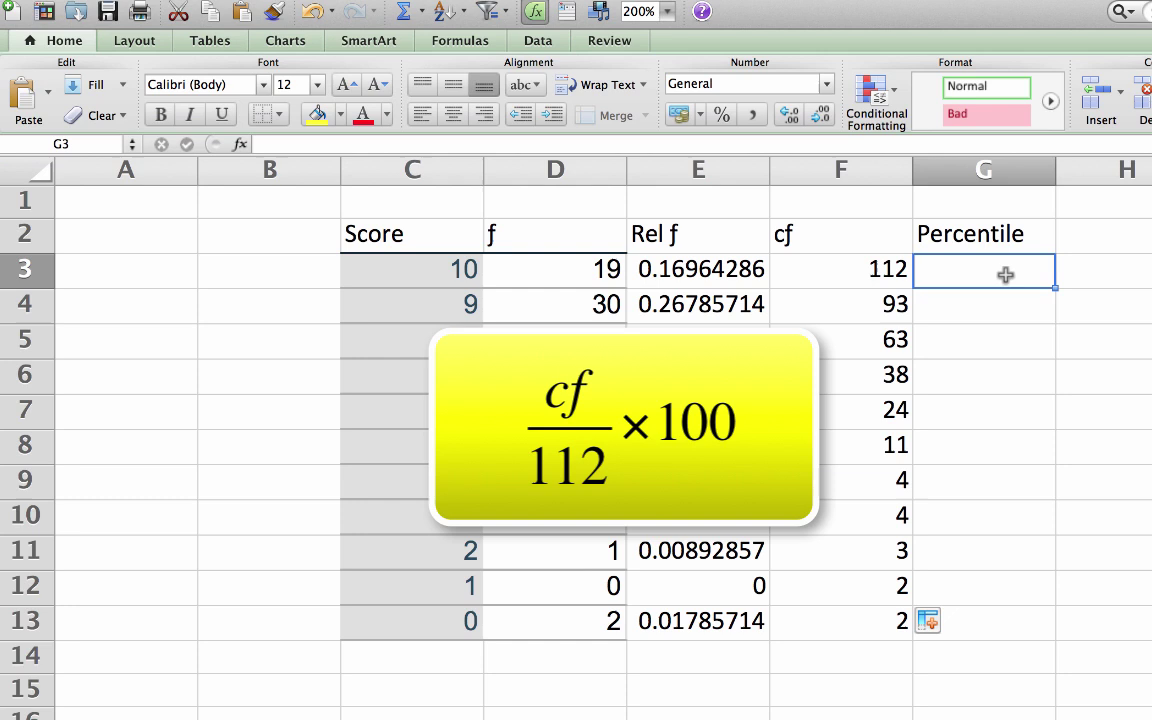
text(=)
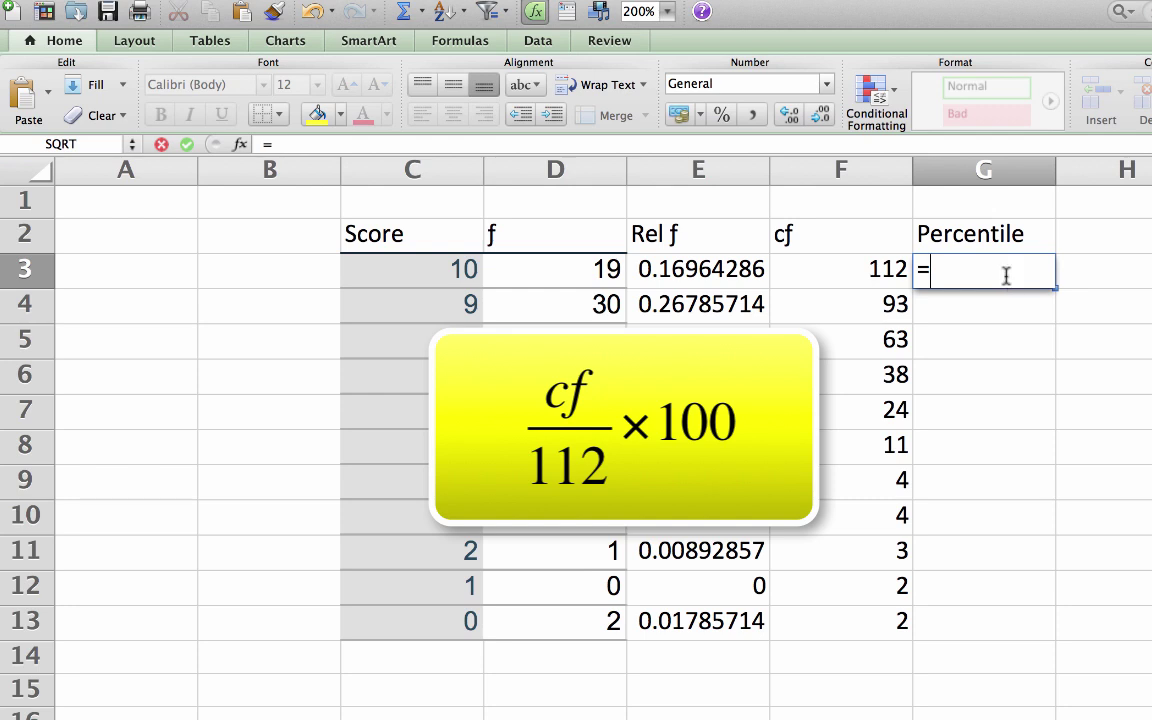
text(()
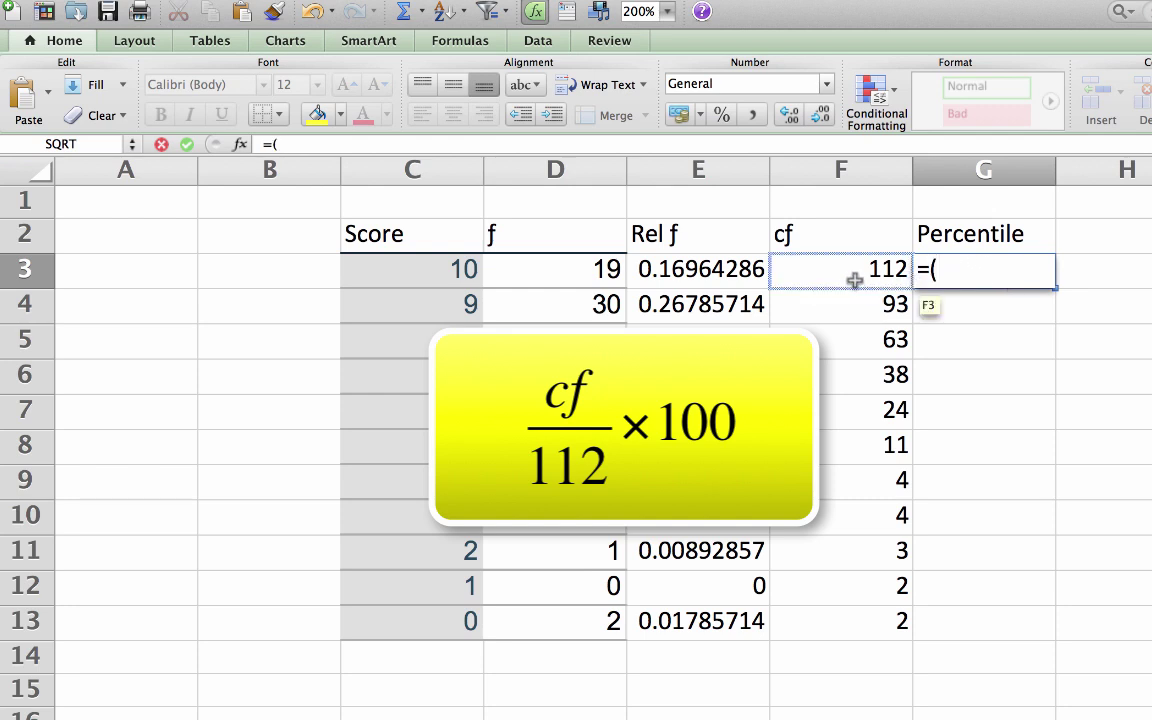
click(853, 279)
text(/)
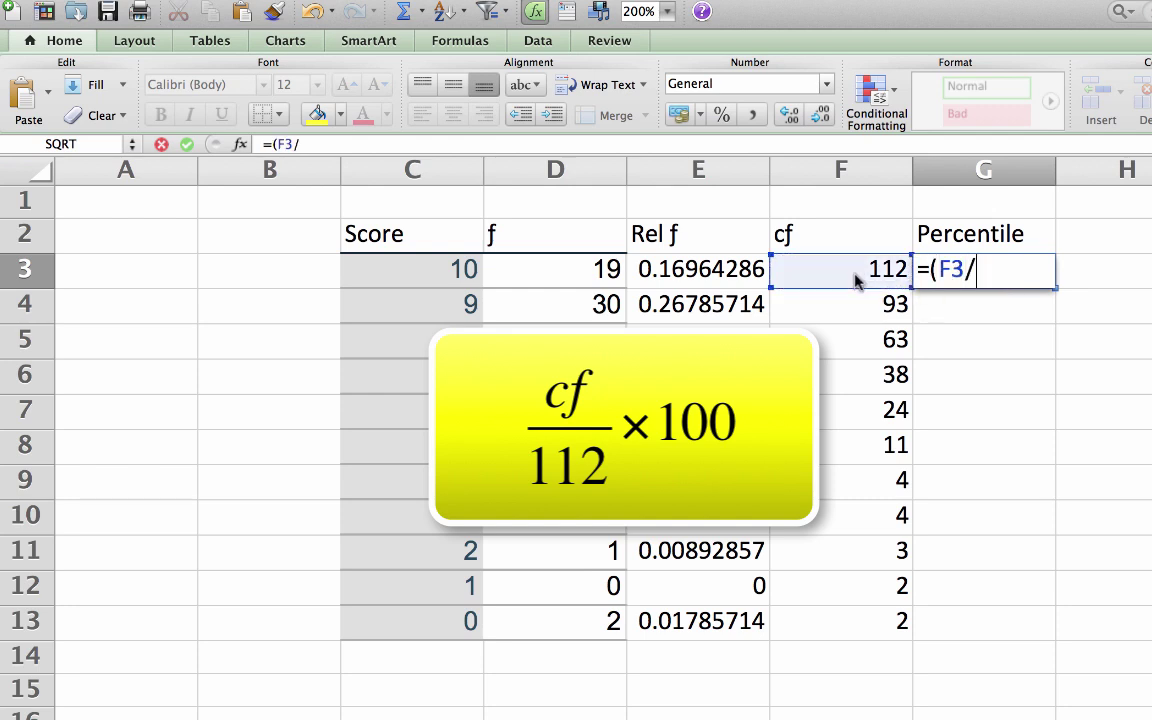
text(112))
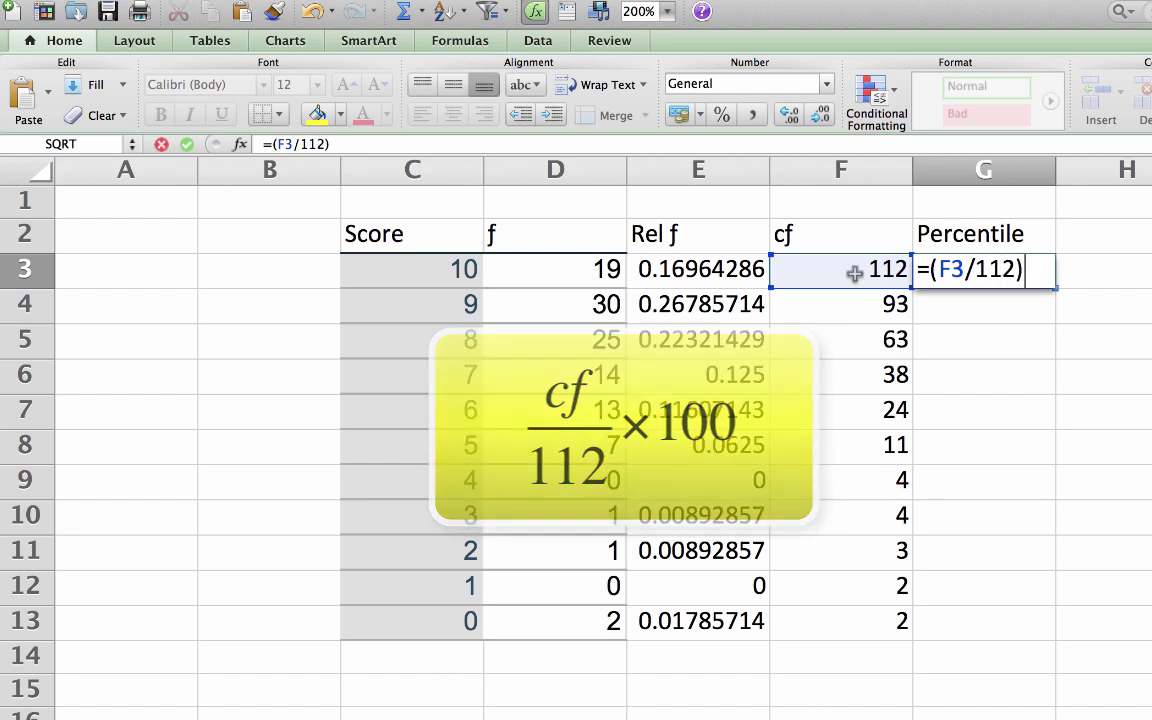
text(*100)
key(Return)
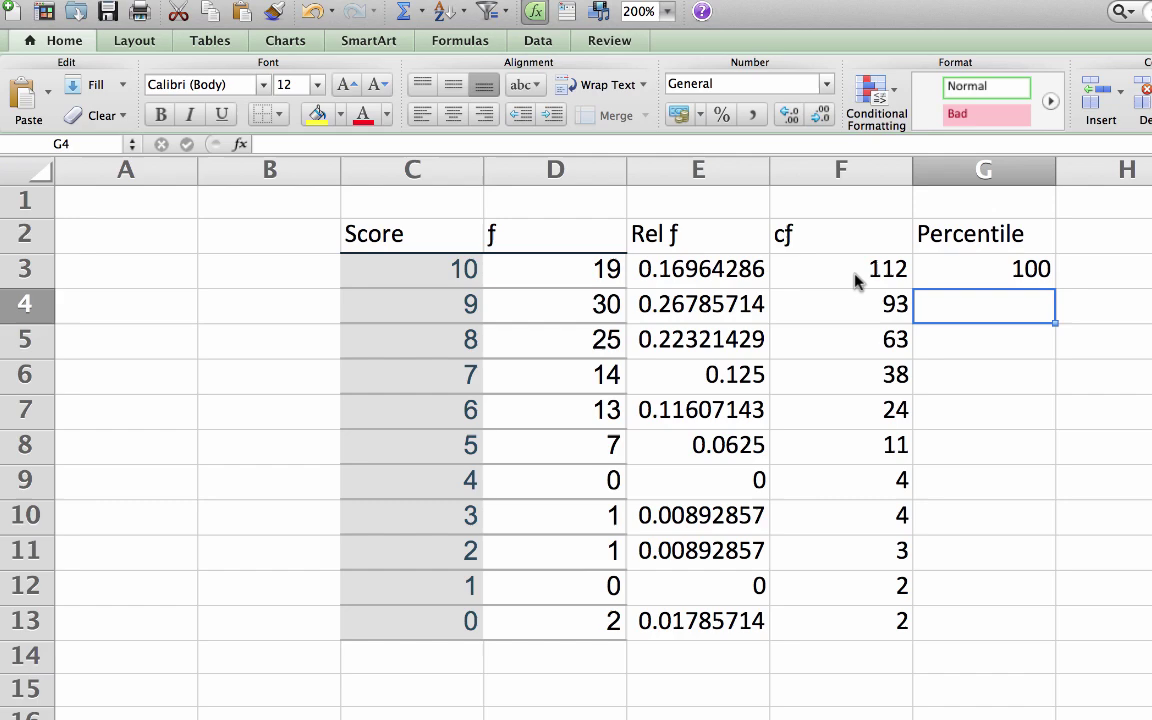
click(938, 266)
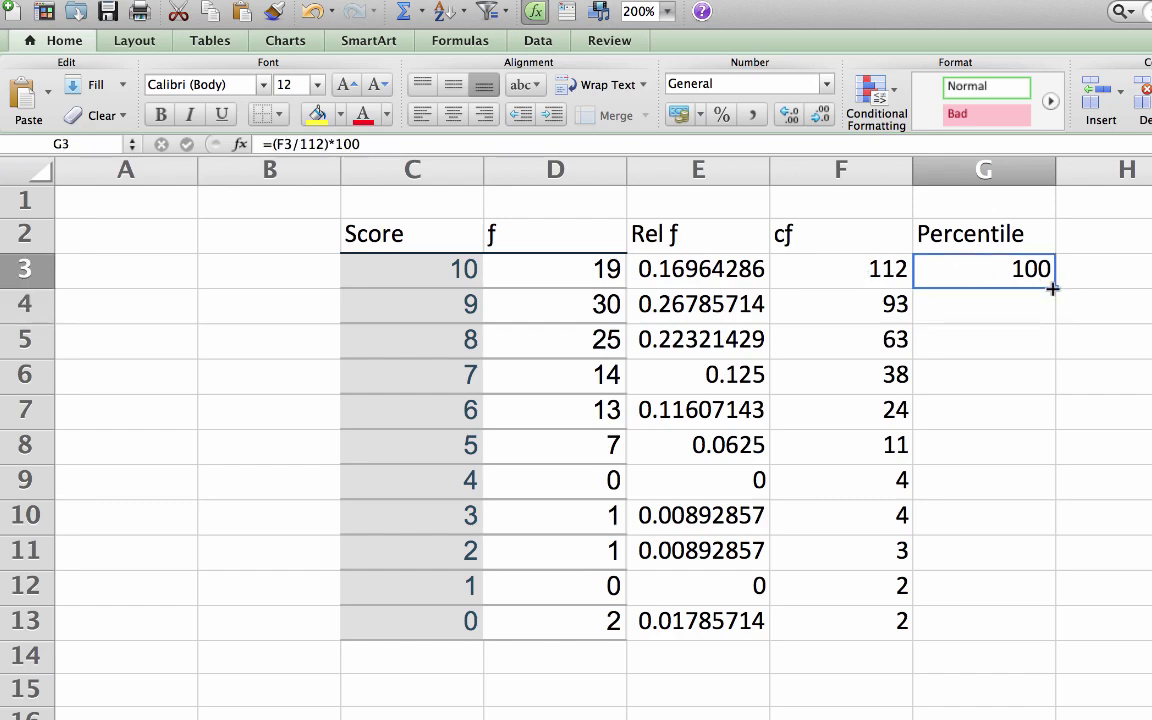
double_click(1053, 288)
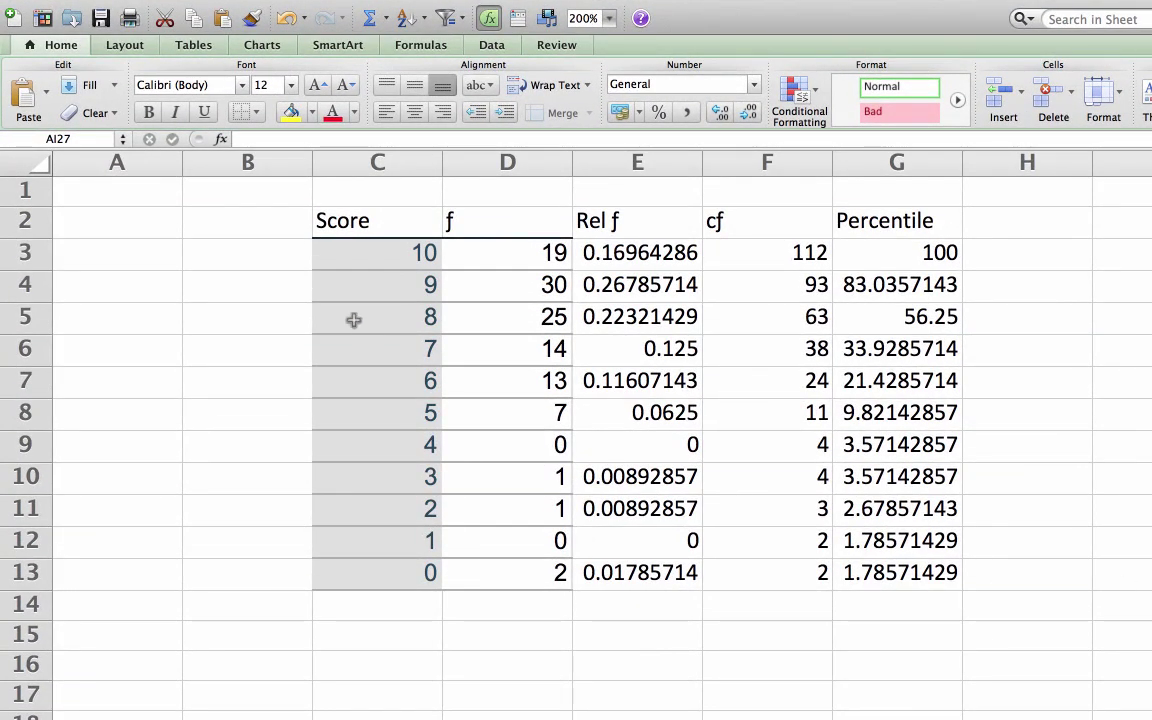
Remove all borders and the grey fill from the table C2:G13
mouse_move(372, 217)
mouse_down()
mouse_move(847, 533)
mouse_move(856, 568)
mouse_up()
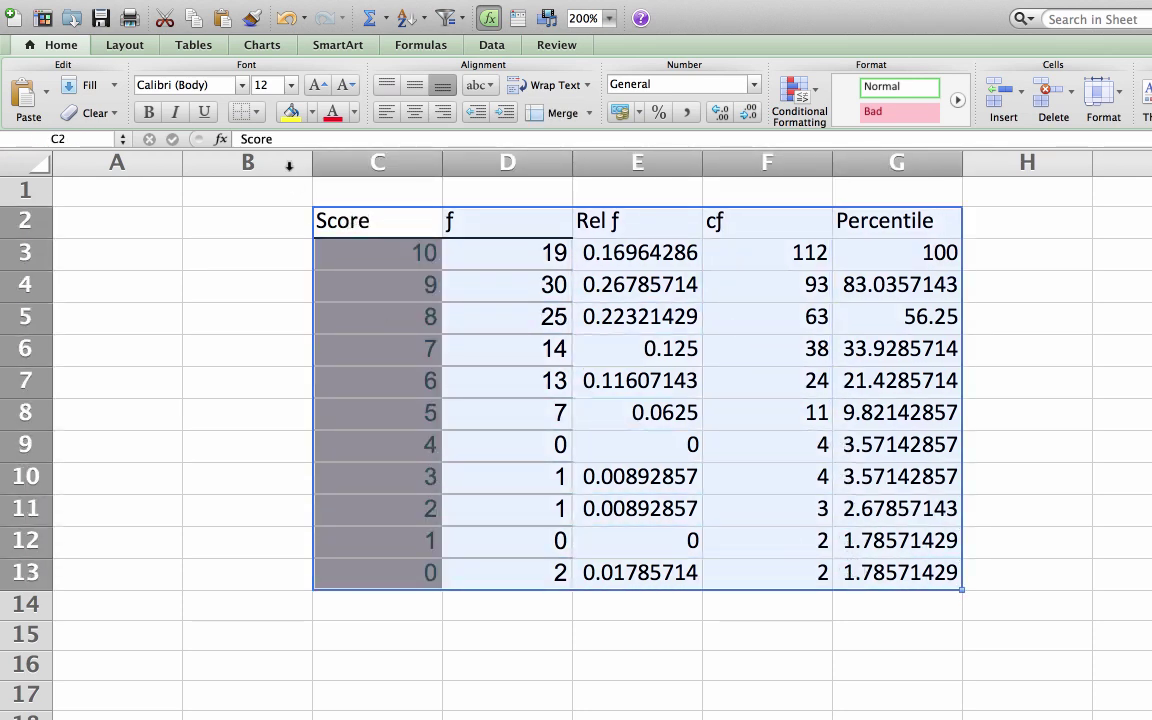
click(258, 119)
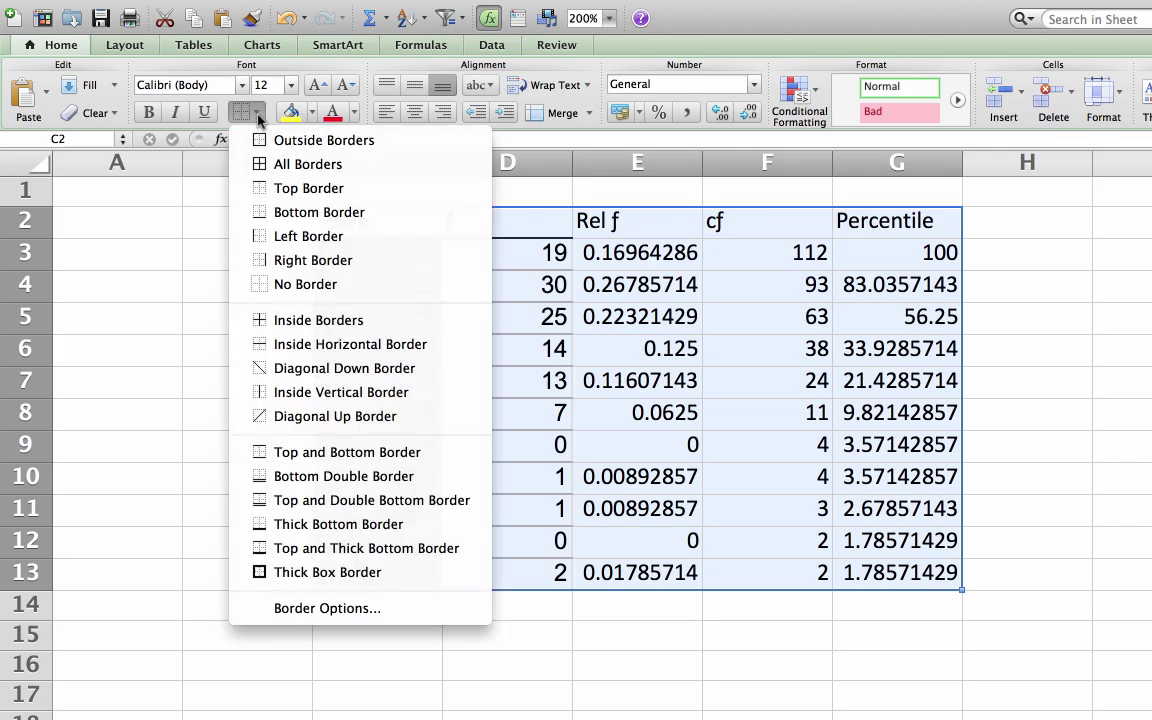
click(330, 285)
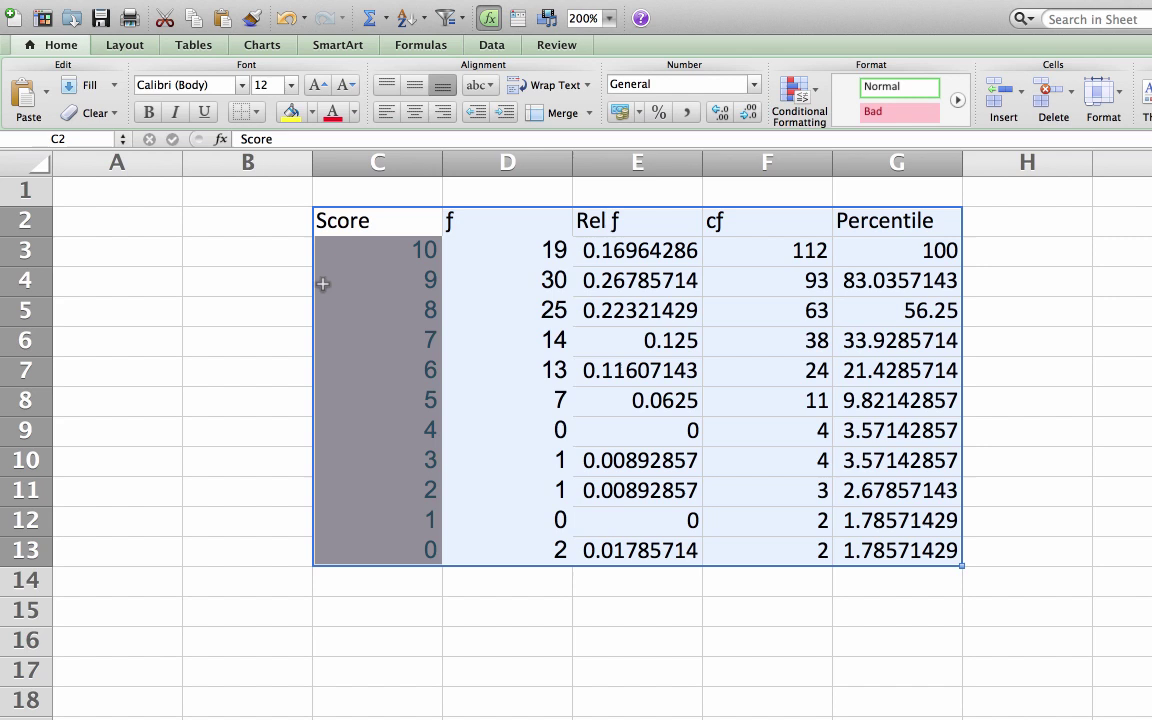
click(311, 117)
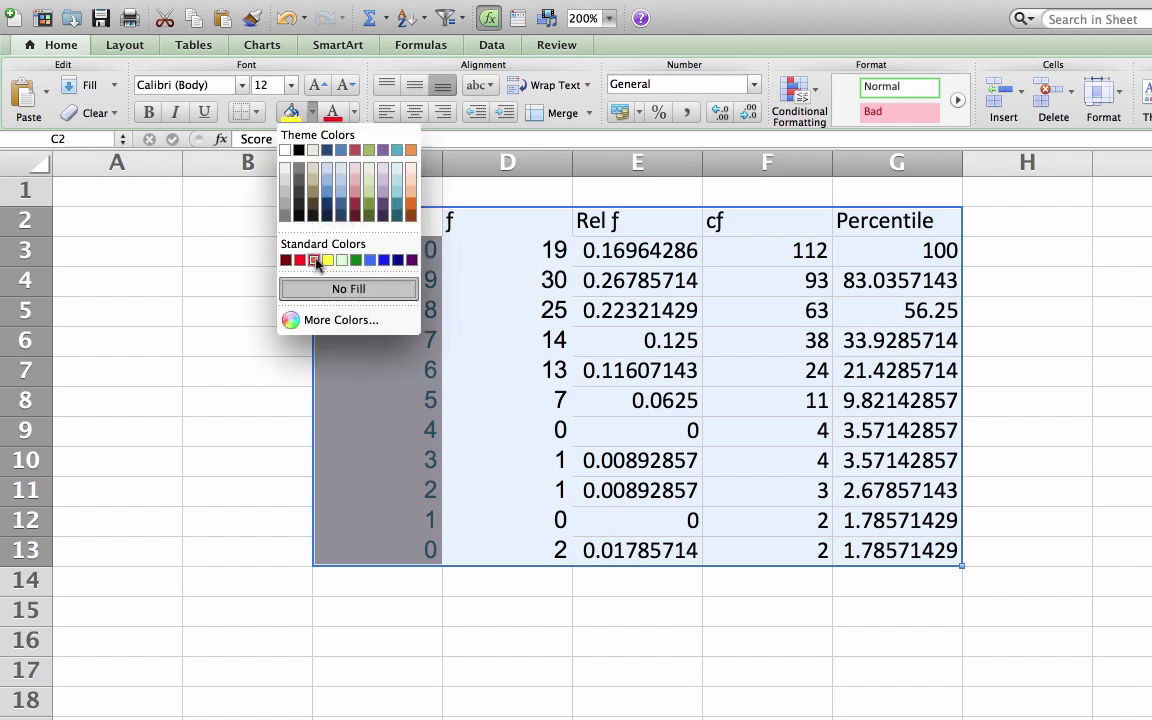
click(334, 288)
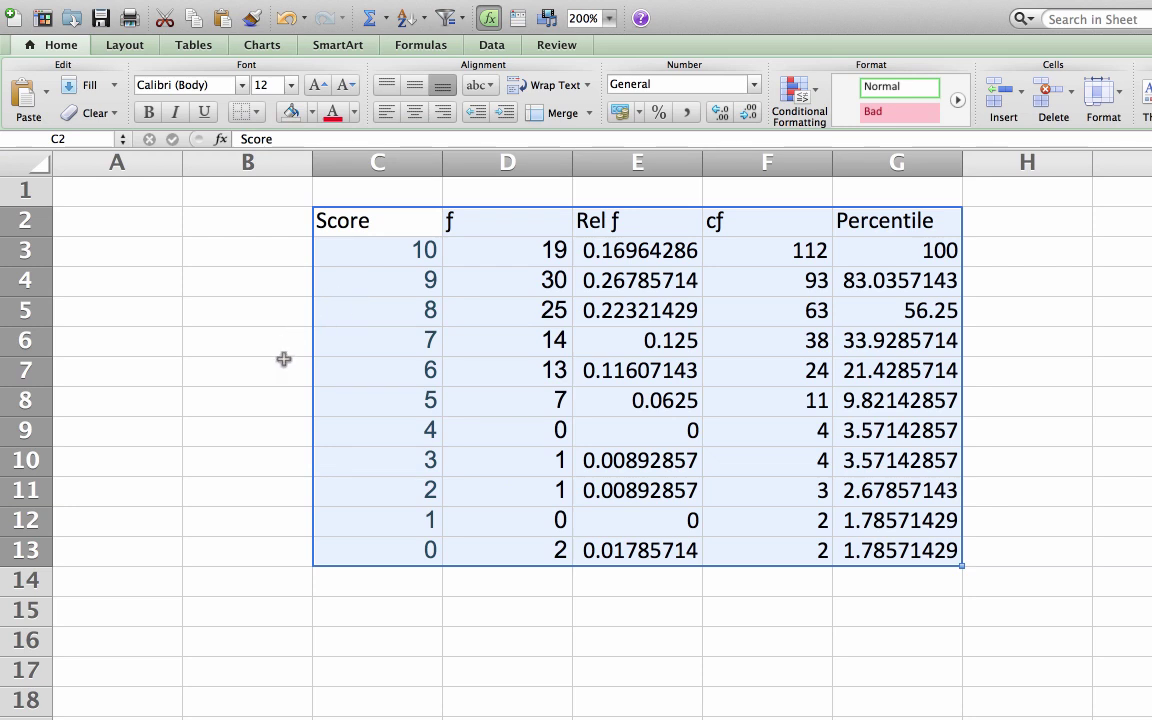
Set the selected table's font to Times New Roman
click(242, 87)
scroll(242, 90, down, 20)
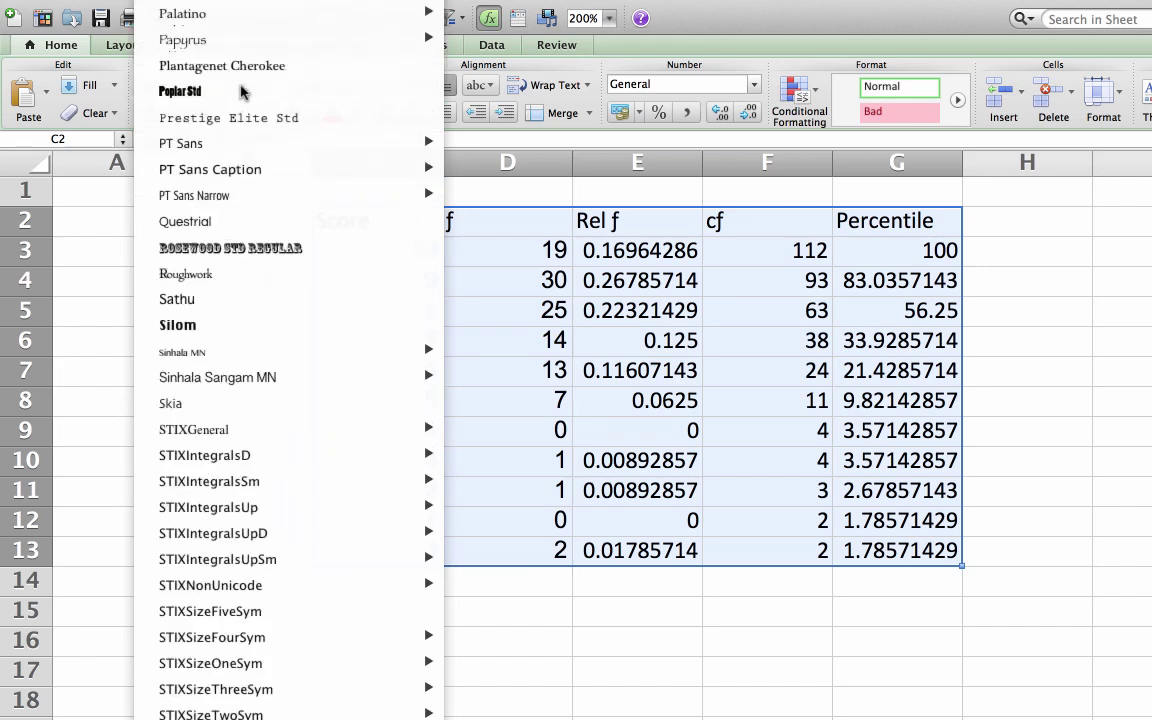
scroll(244, 90, down, 5)
scroll(244, 90, down, 1)
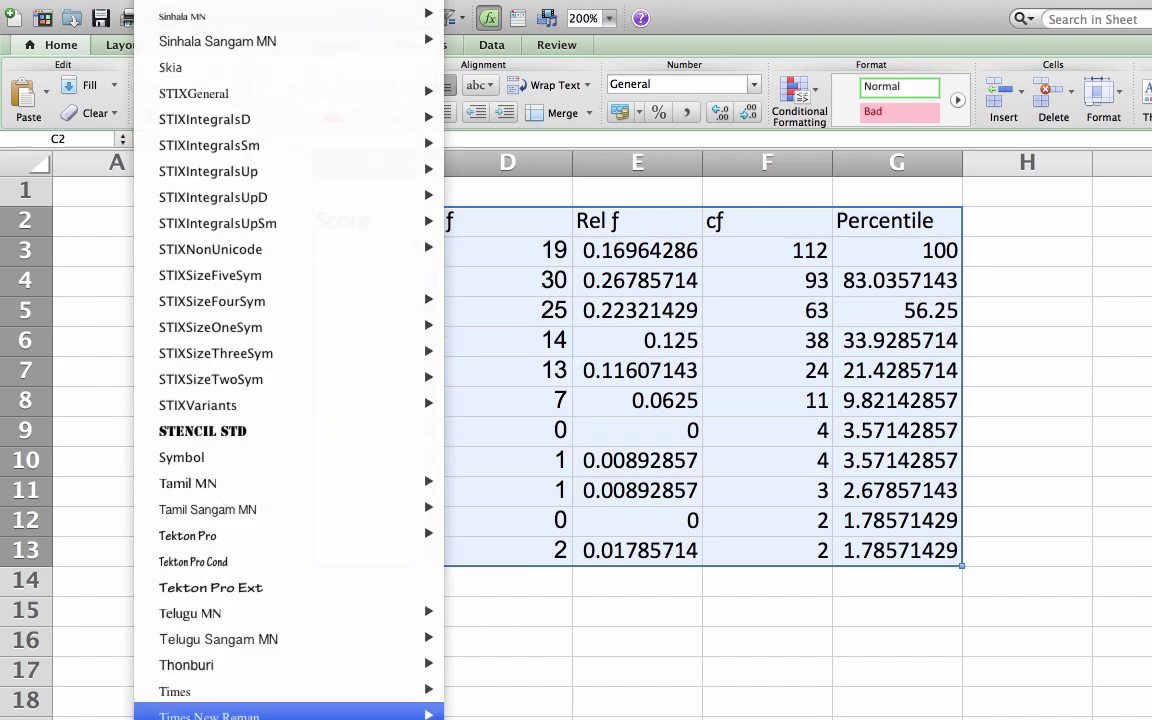
click(210, 714)
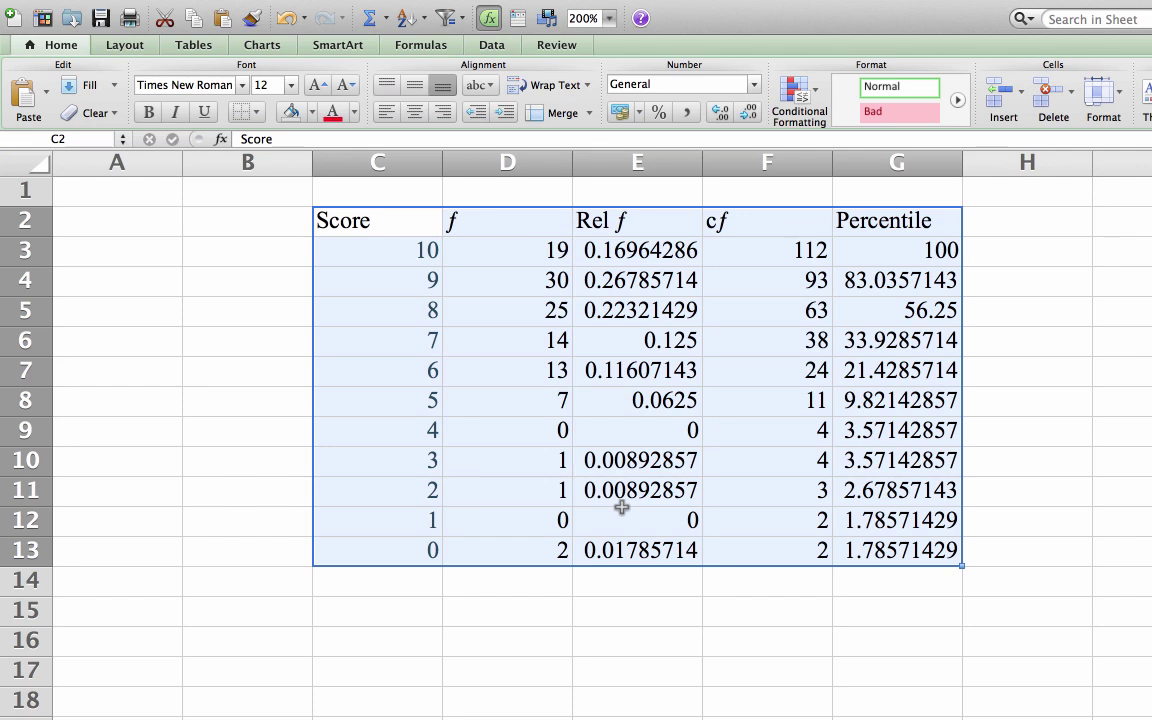
Add top and bottom borders to the header row C2:G2
click(323, 222)
drag(323, 222, 876, 220)
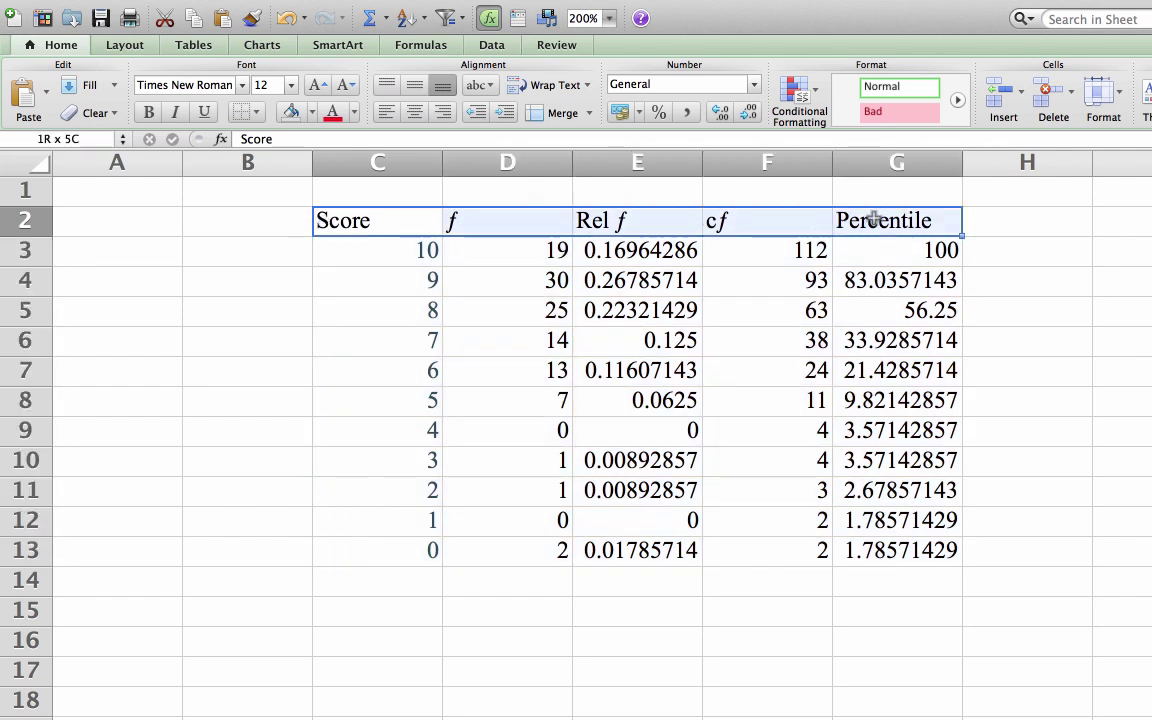
click(251, 114)
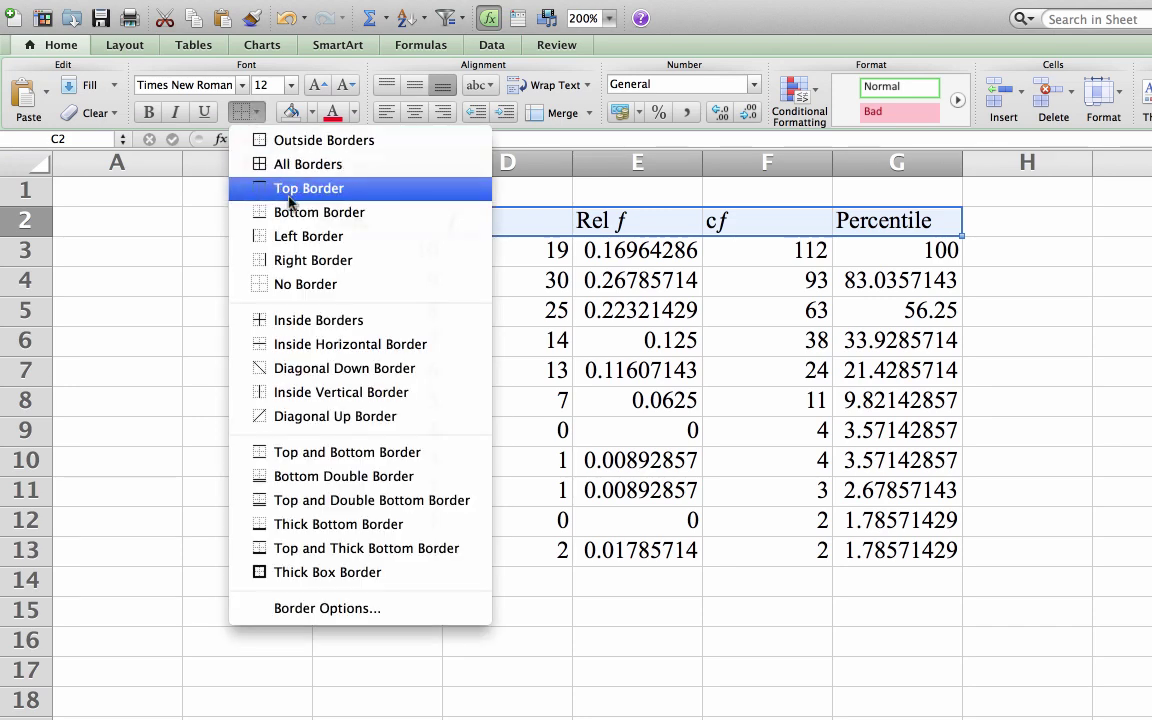
click(280, 188)
click(257, 114)
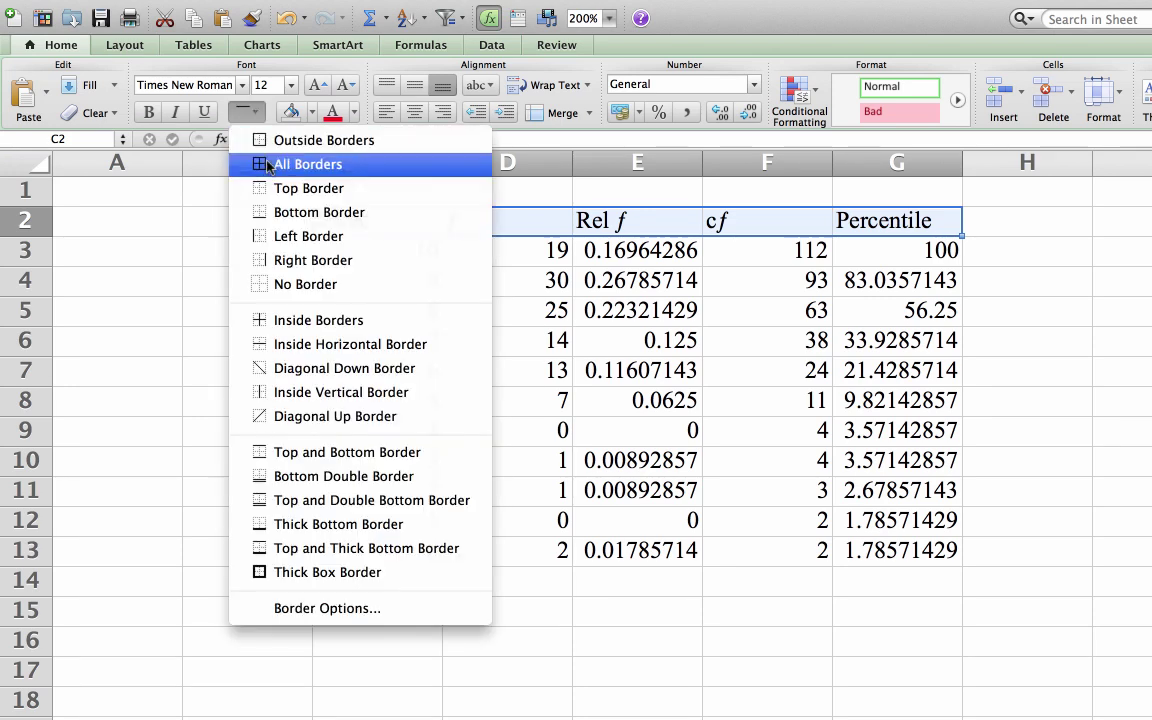
click(333, 214)
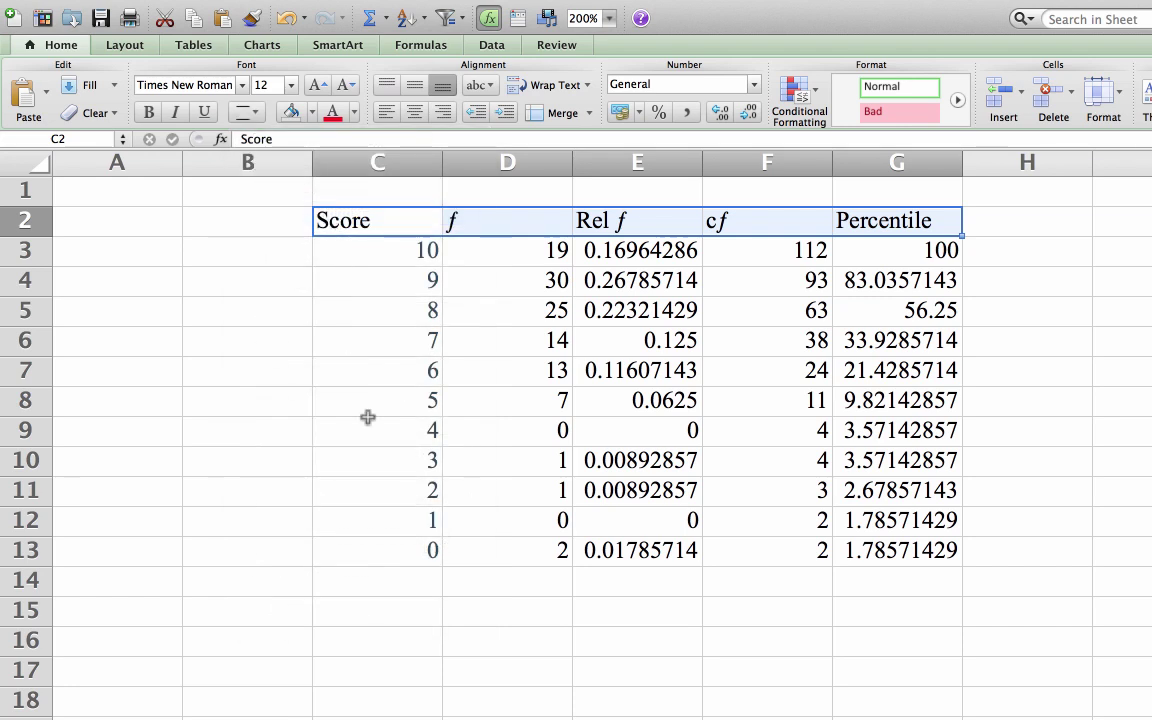
Add a bottom border under the last table row C13:G13
click(385, 546)
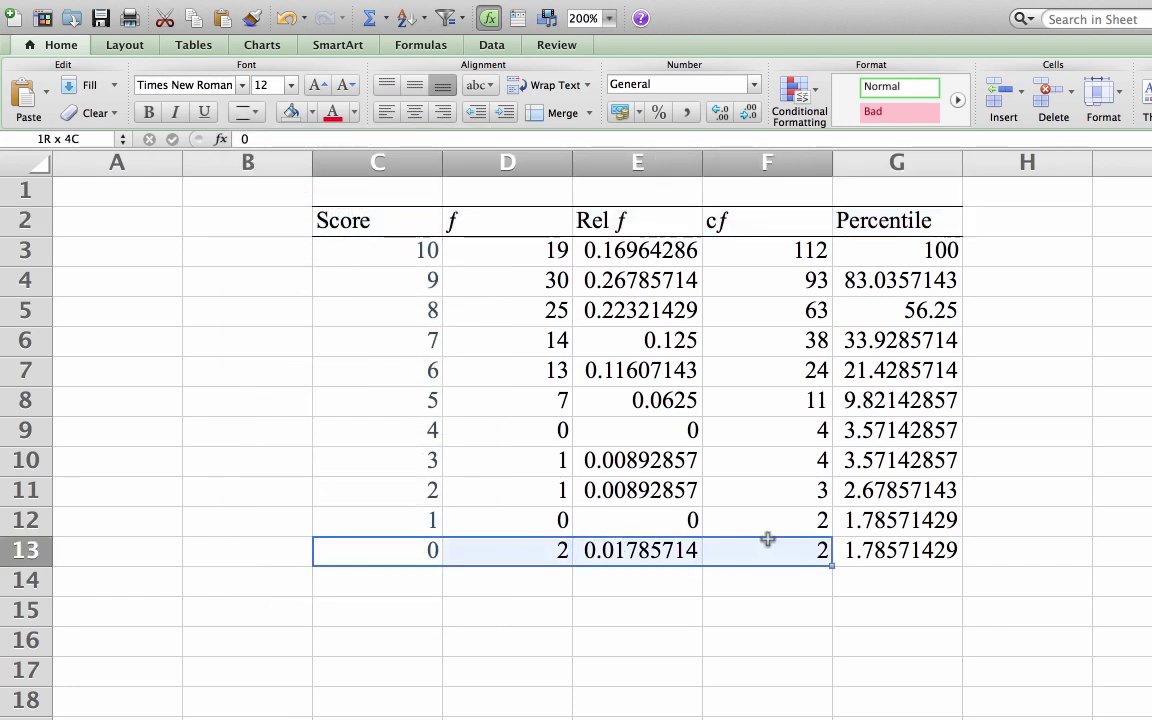
drag(385, 546, 900, 550)
click(245, 112)
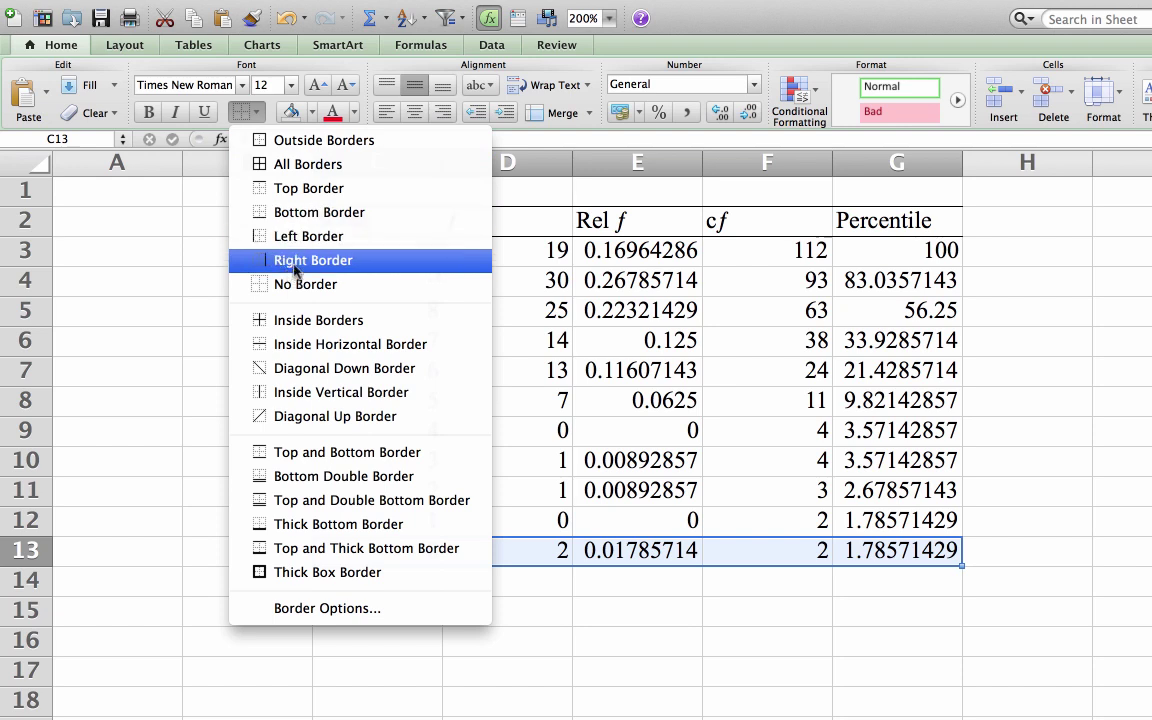
click(292, 213)
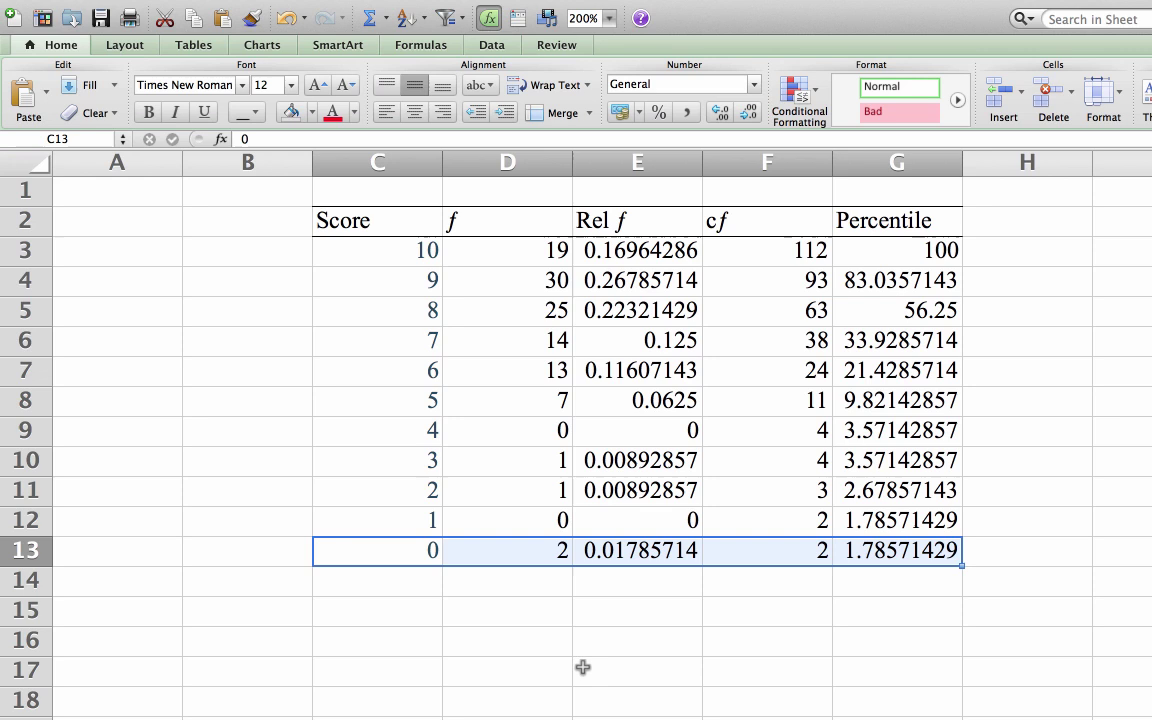
Select columns C through G and drag them narrower together
drag(378, 165, 836, 198)
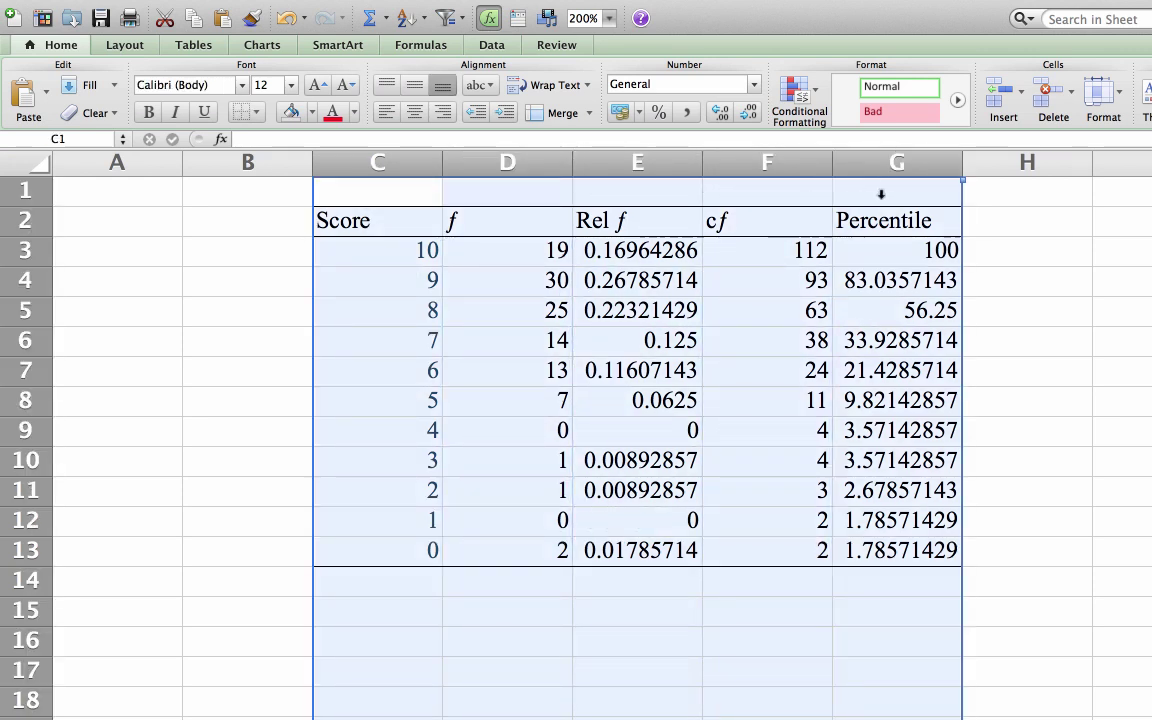
drag(960, 162, 872, 161)
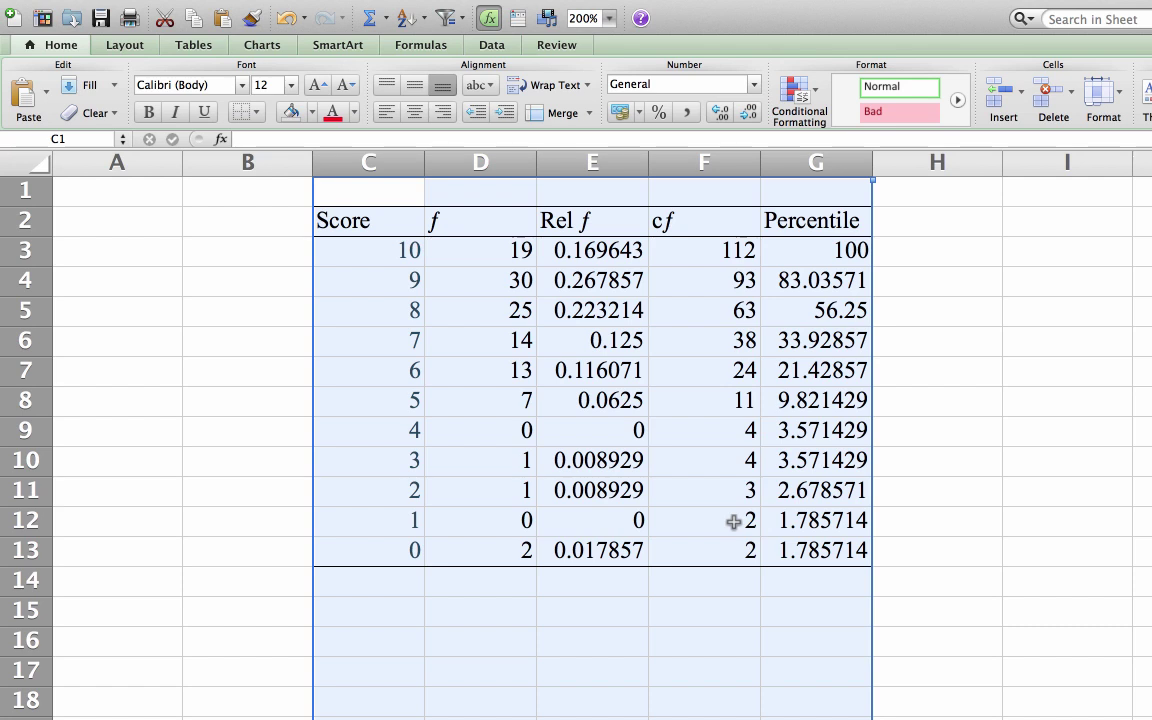
Center the column headings from Score to Percentile in the header row
click(335, 225)
drag(335, 225, 792, 226)
click(415, 112)
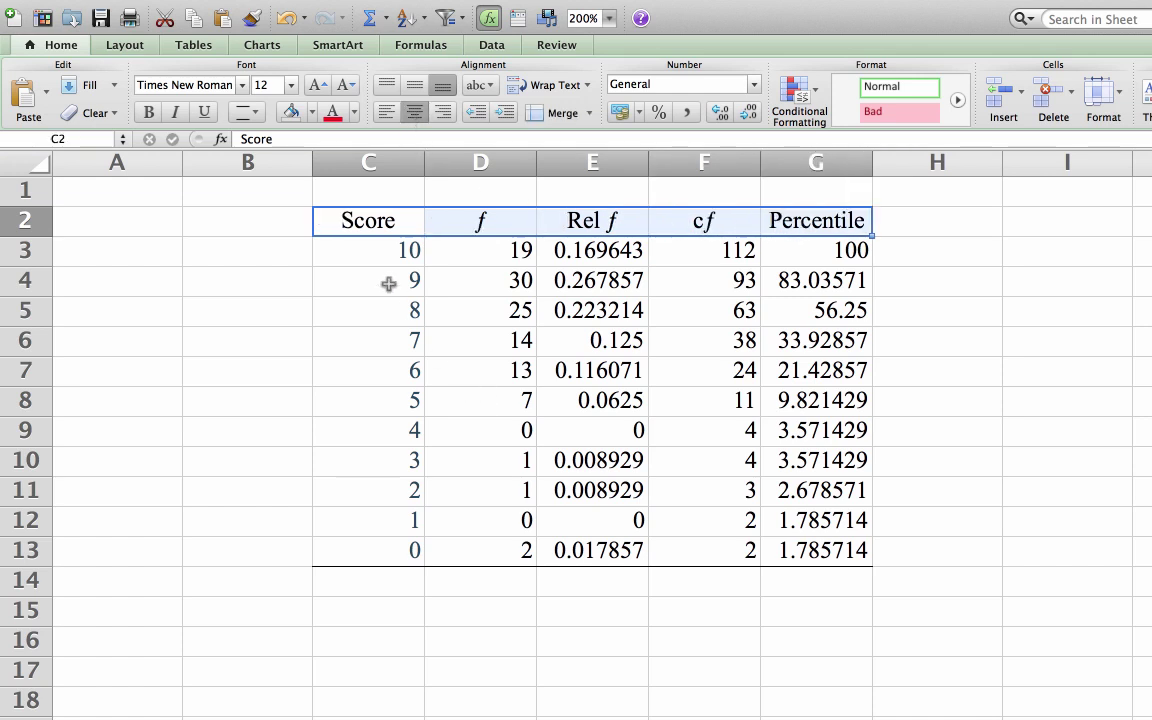
Center the Score values in C3:C13, leaving the other columns right-aligned
drag(378, 252, 363, 545)
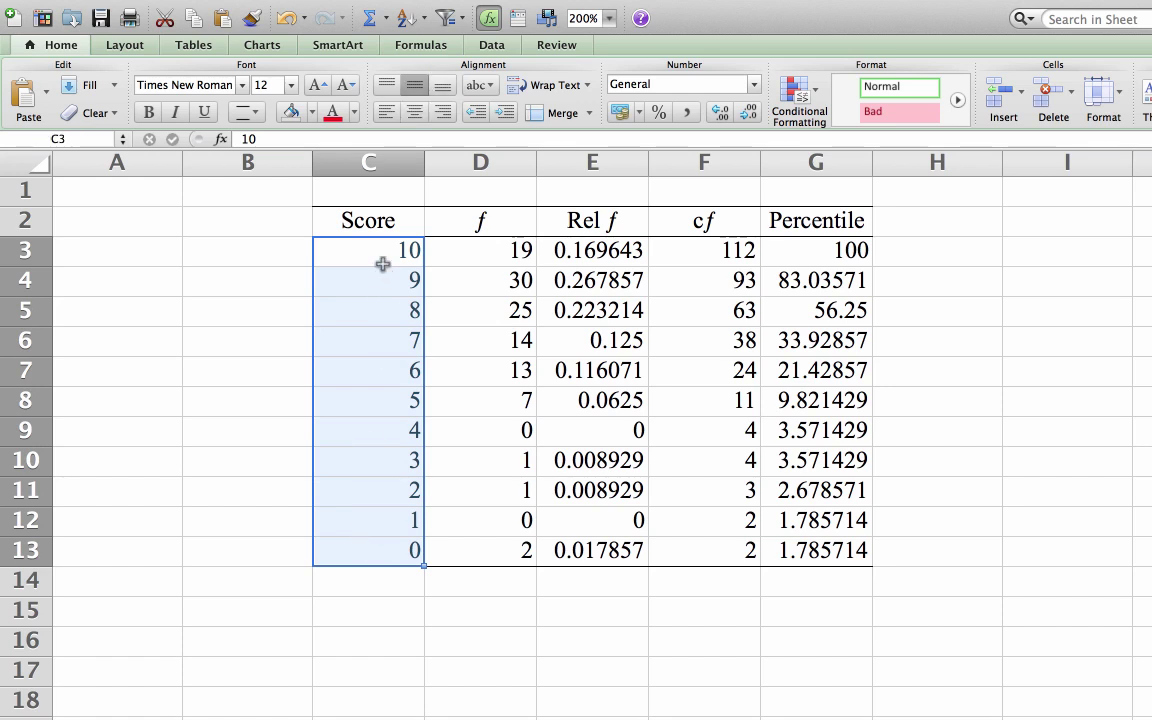
click(415, 114)
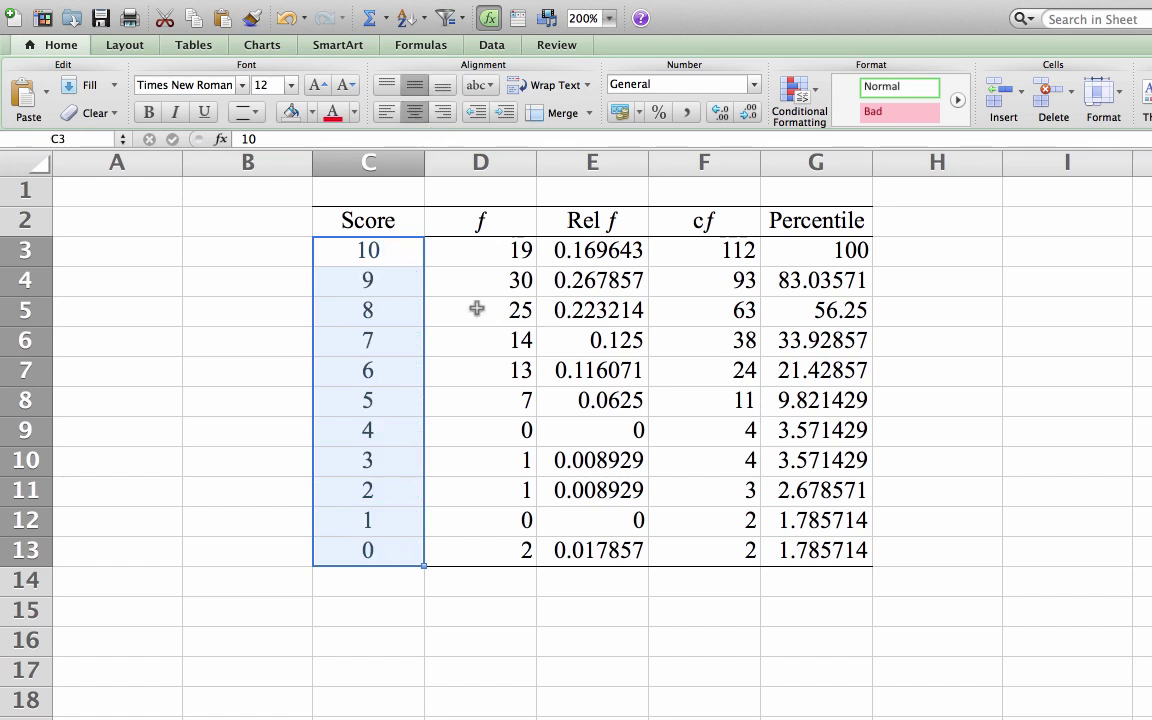
drag(460, 254, 801, 550)
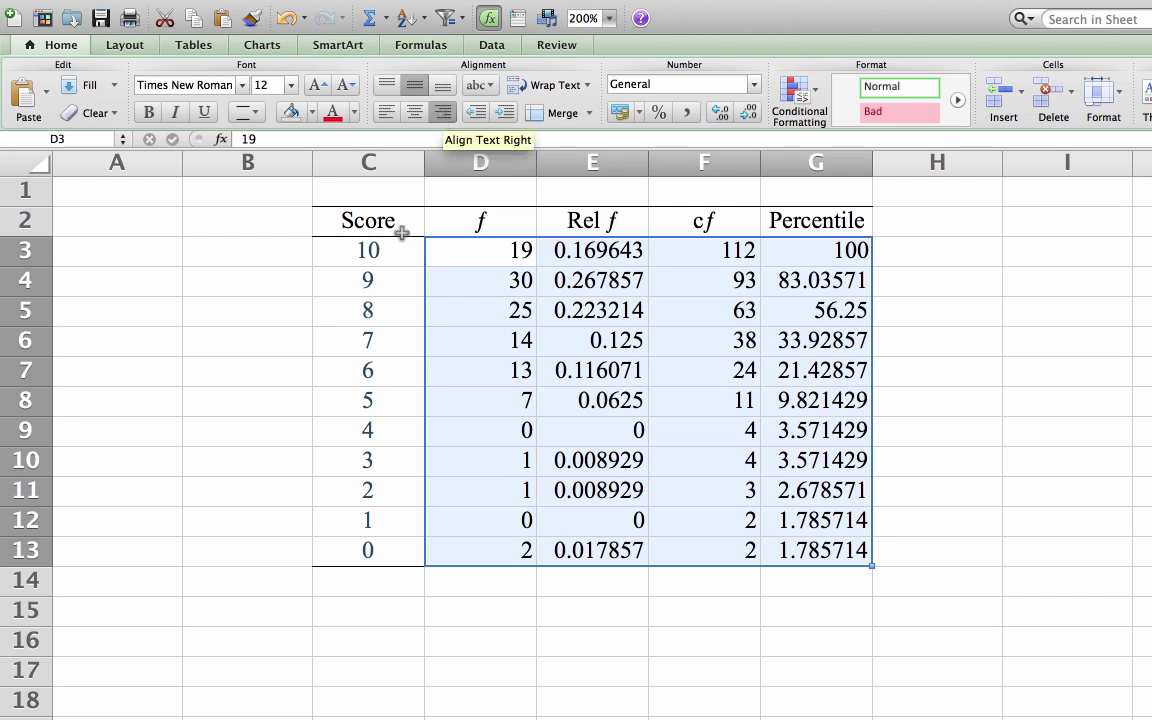
click(296, 319)
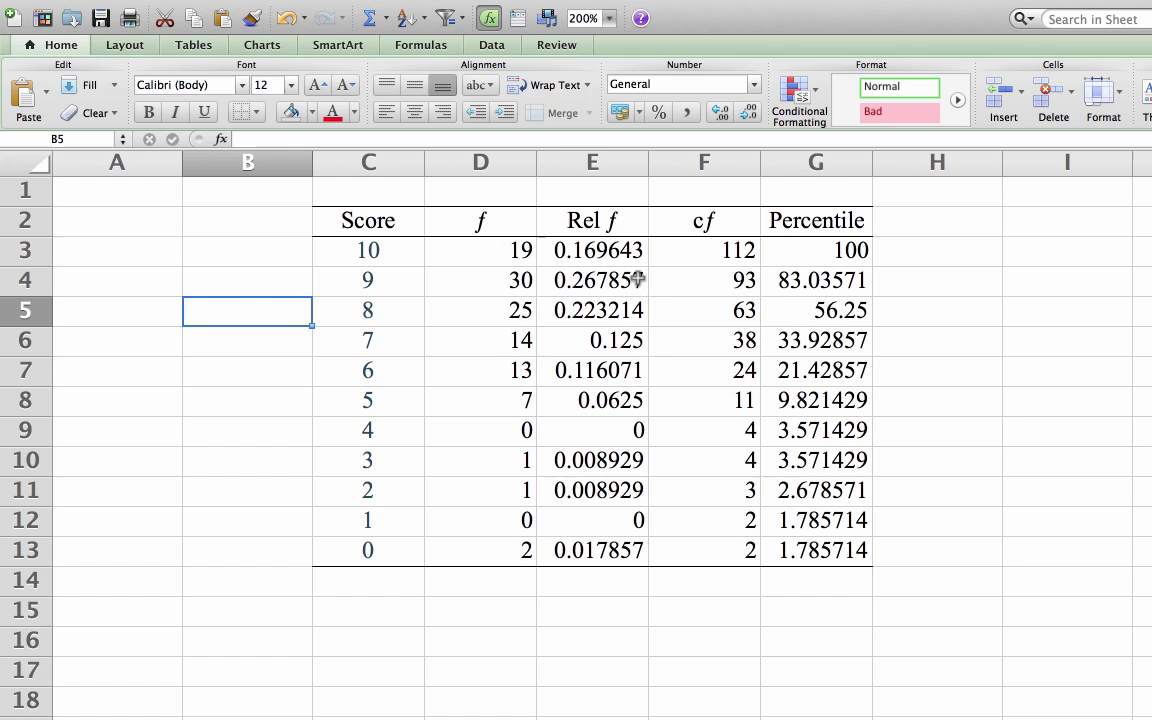
Reduce the Rel f values in column E to two decimal places
drag(612, 250, 608, 550)
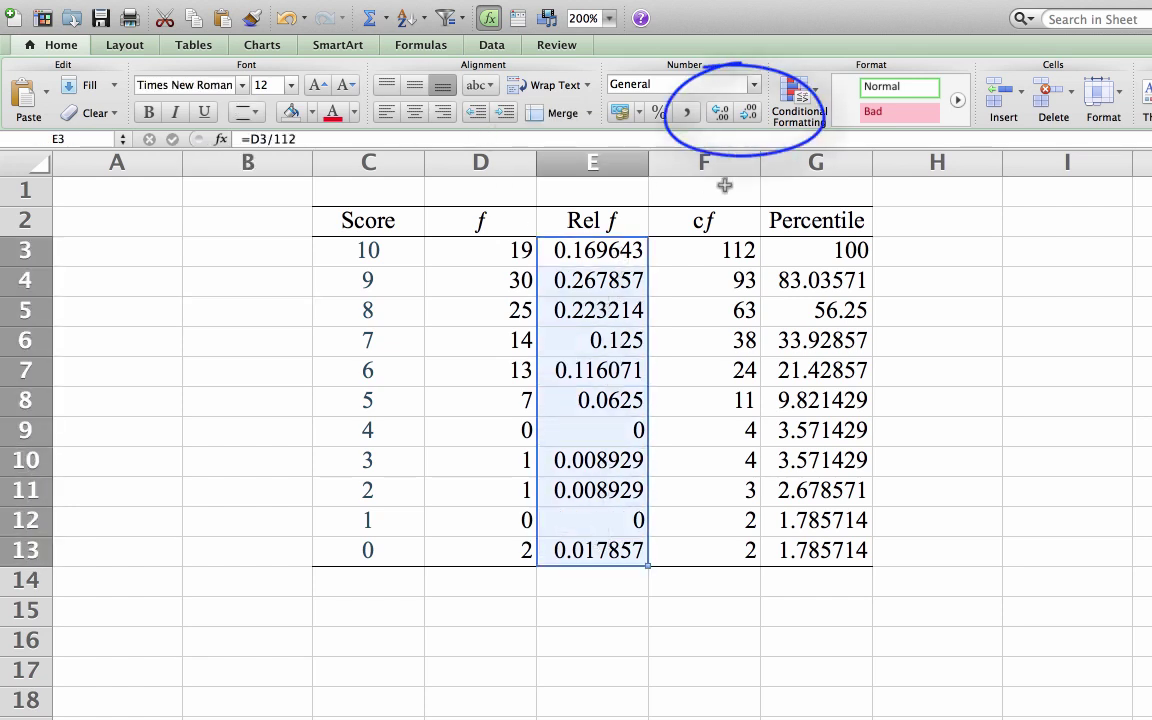
click(720, 113)
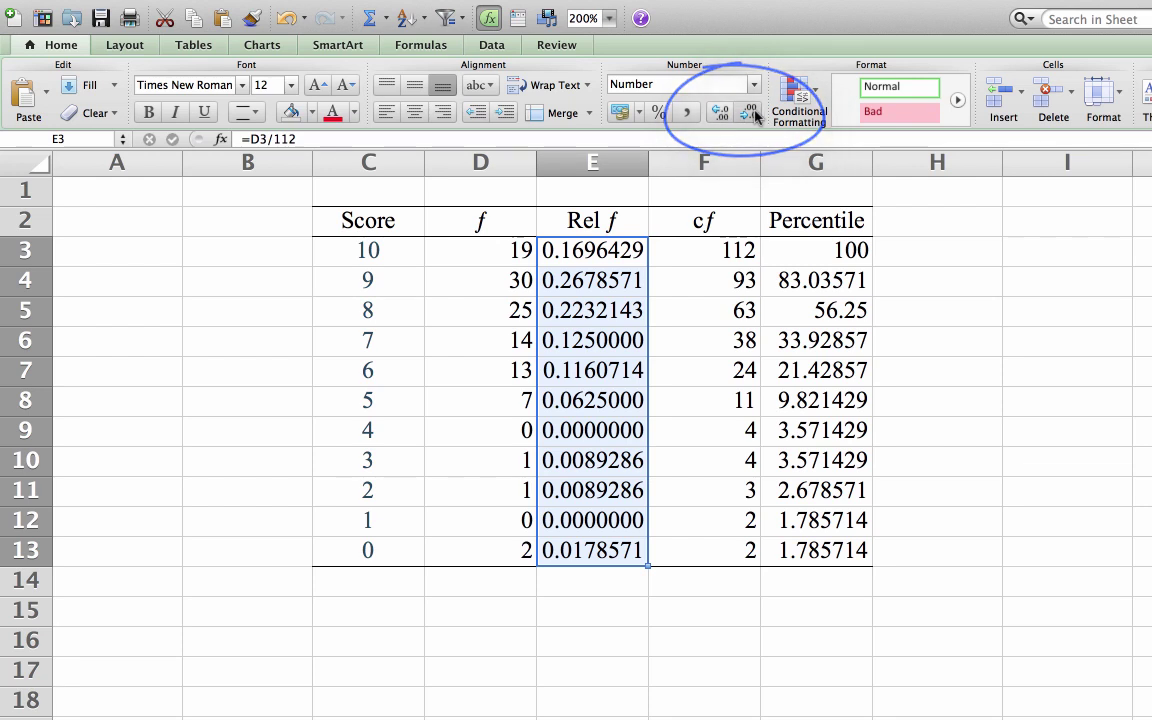
click(750, 113)
click(750, 113)
click(750, 113)
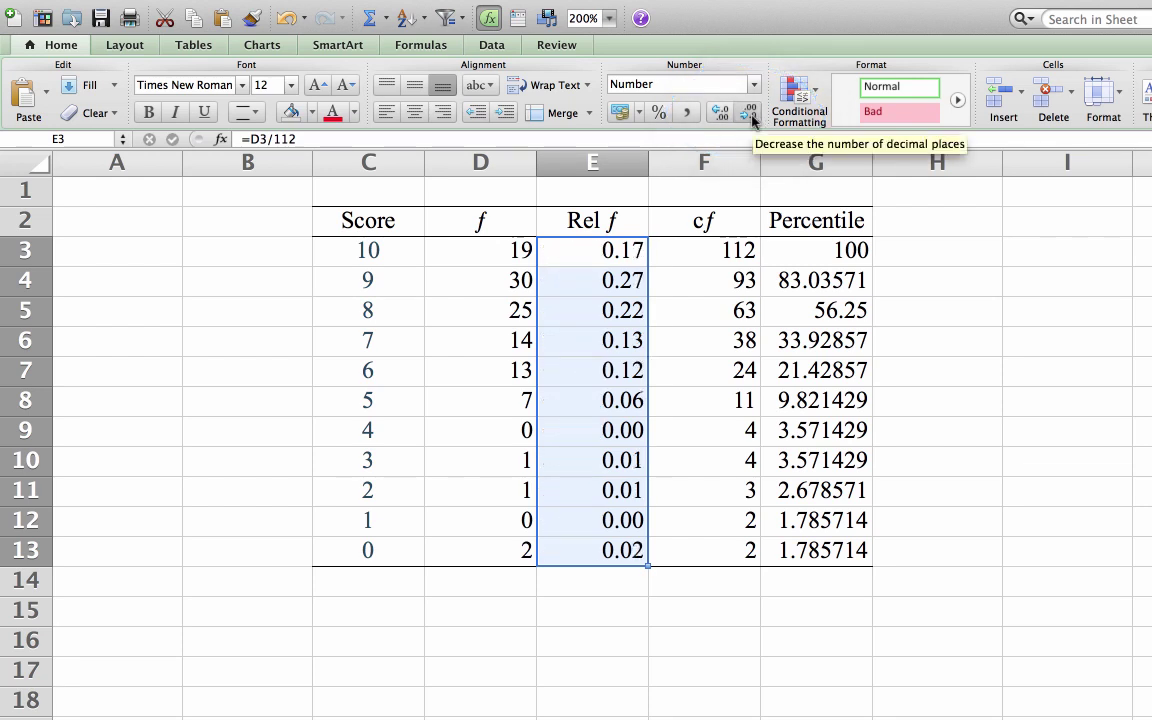
Give E3:G13 two decimal places, then show the cf values as whole numbers
click(603, 249)
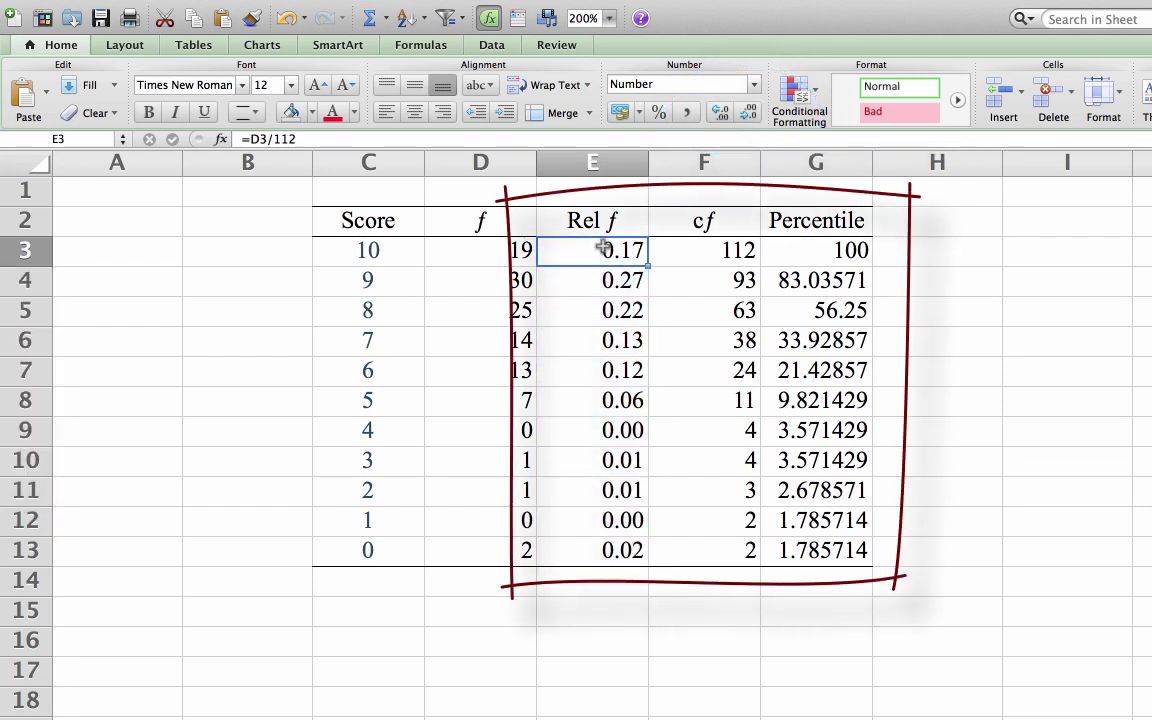
drag(603, 249, 812, 547)
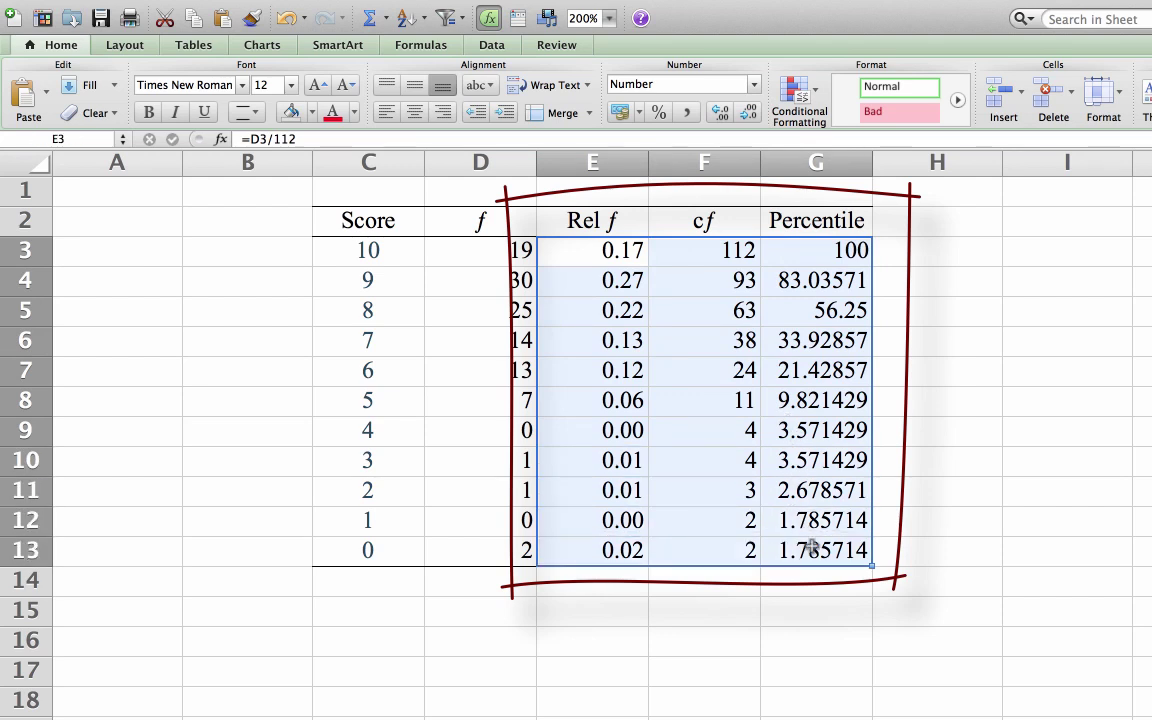
click(749, 113)
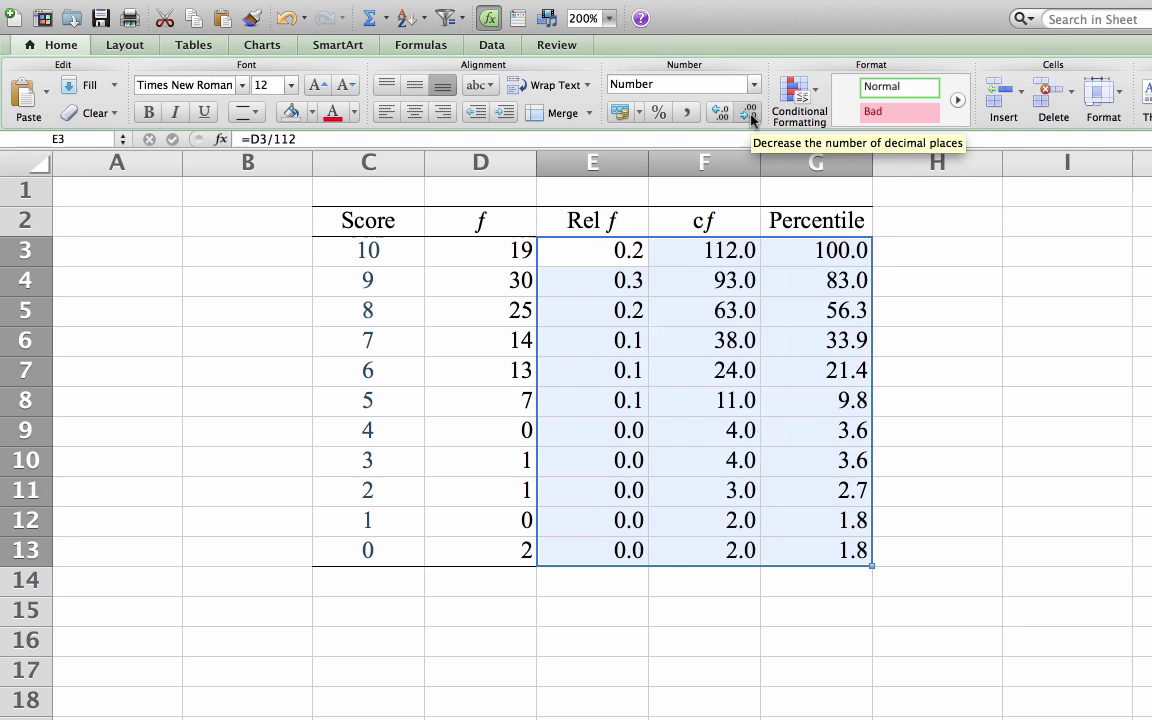
click(717, 113)
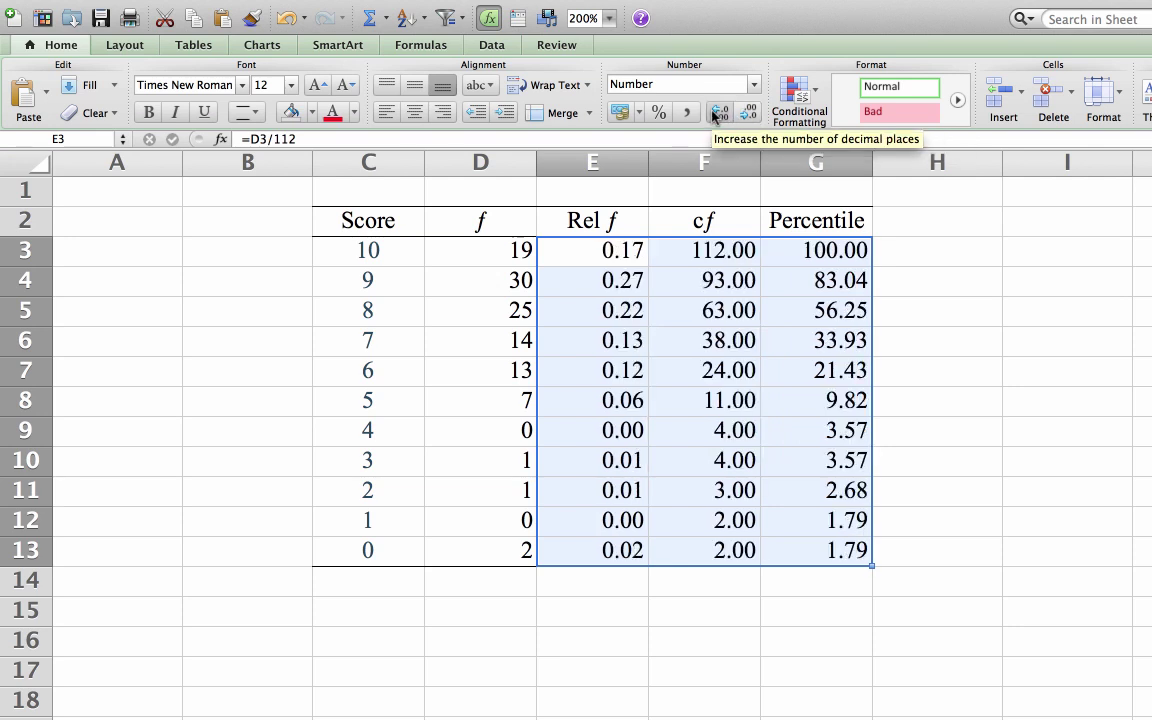
click(890, 520)
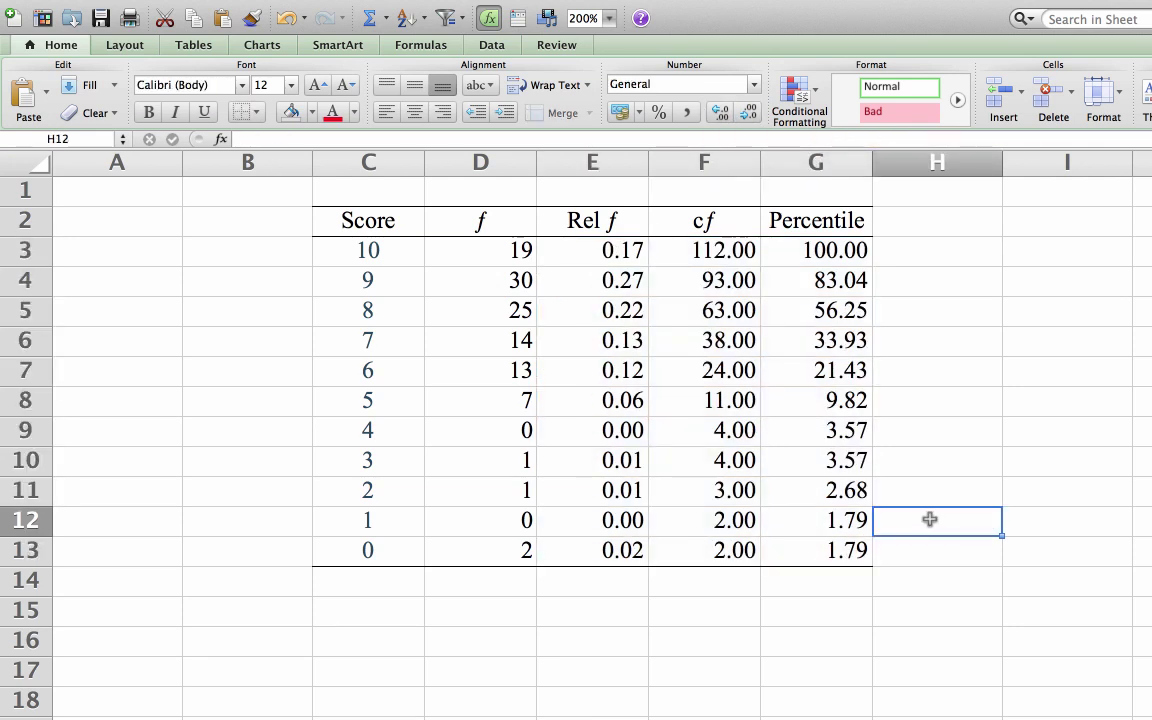
drag(690, 250, 725, 545)
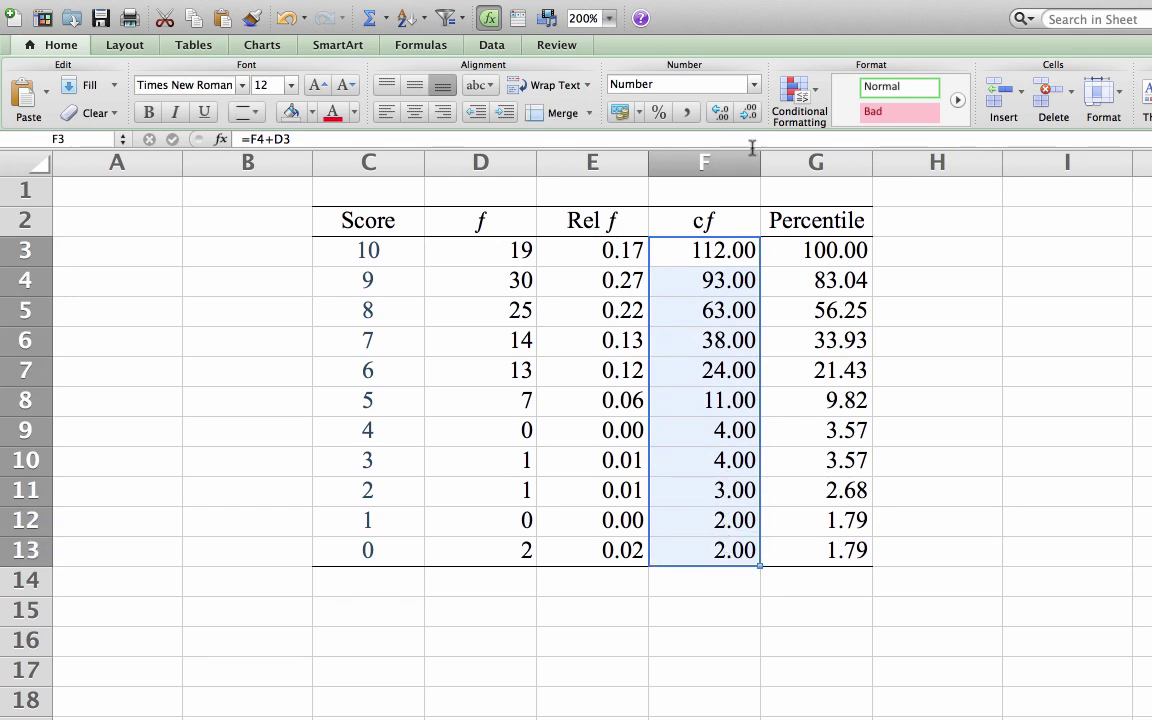
click(749, 113)
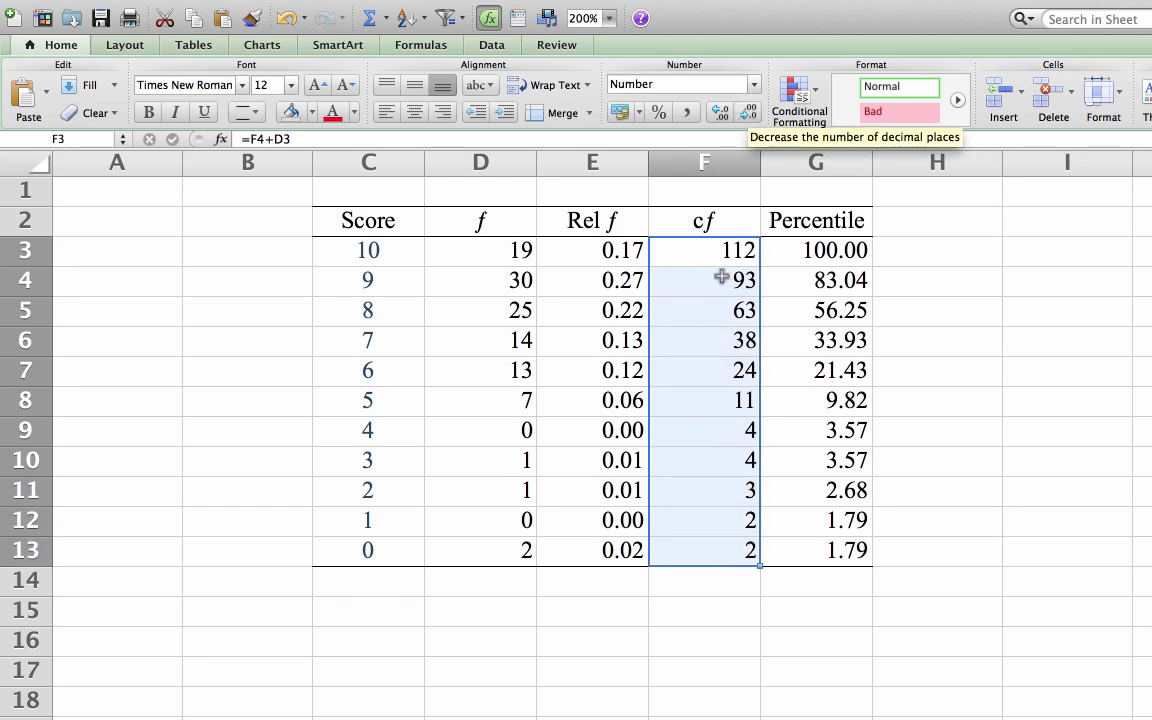
Copy the whole frequency table C2:G13, from the Score header row down
click(712, 620)
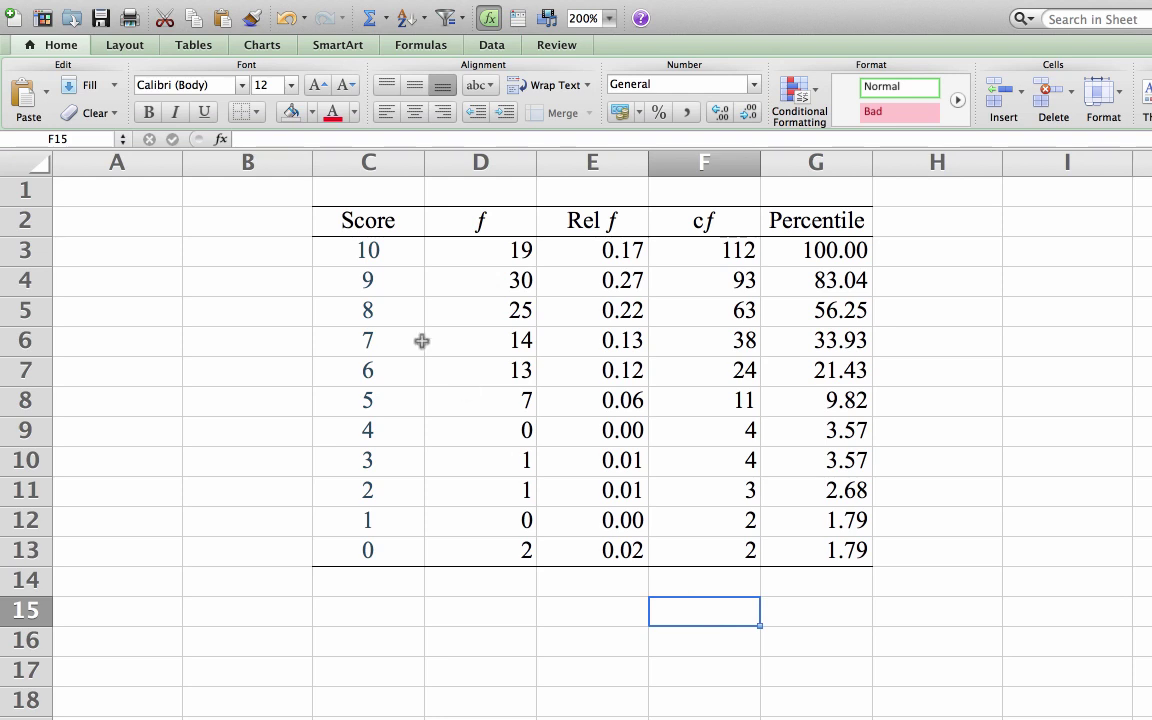
mouse_move(345, 220)
mouse_down()
mouse_move(793, 525)
mouse_move(802, 550)
mouse_up()
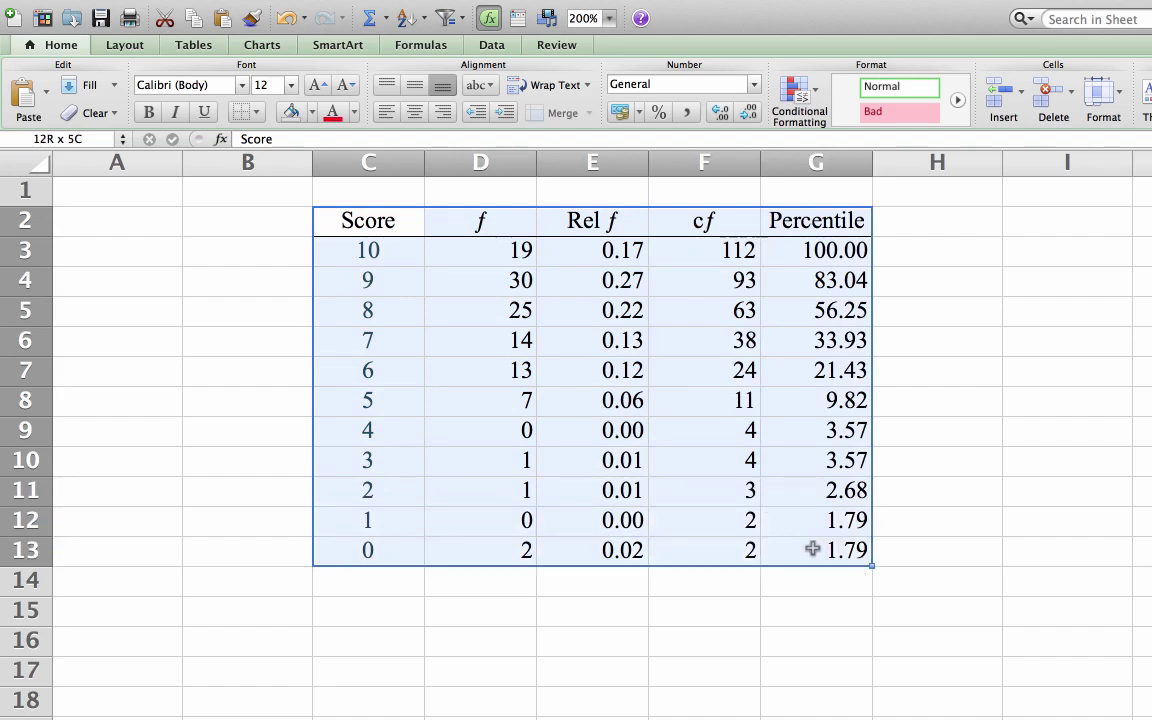
right_click(734, 505)
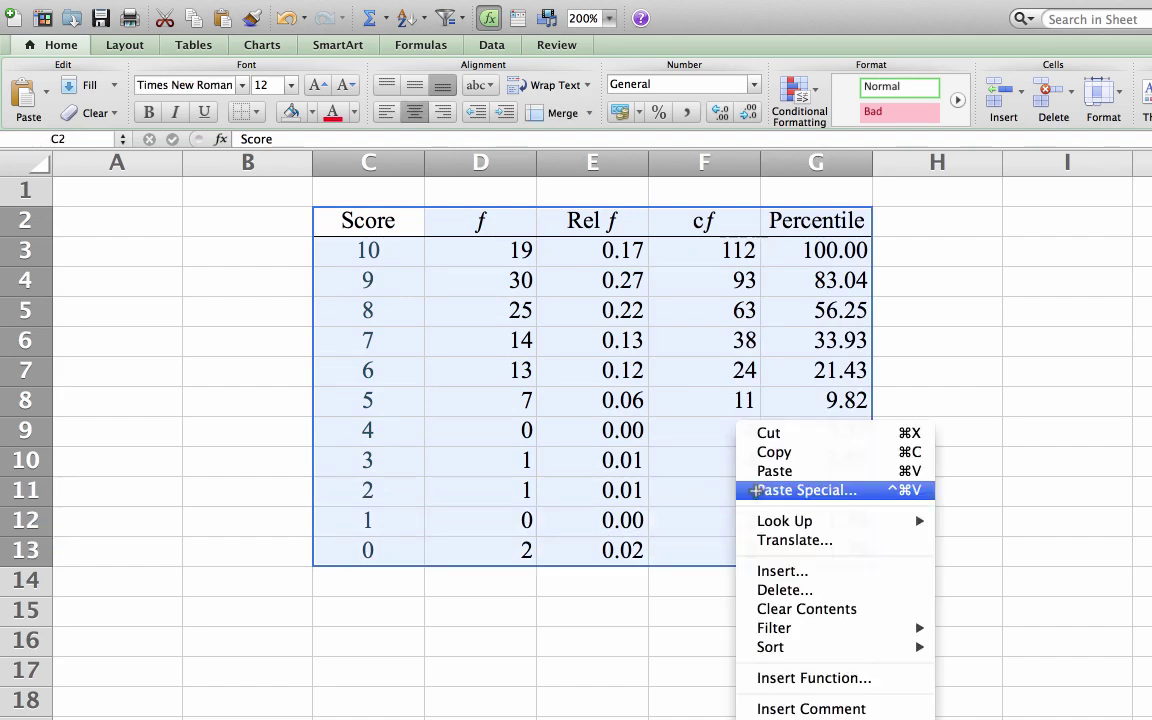
click(785, 452)
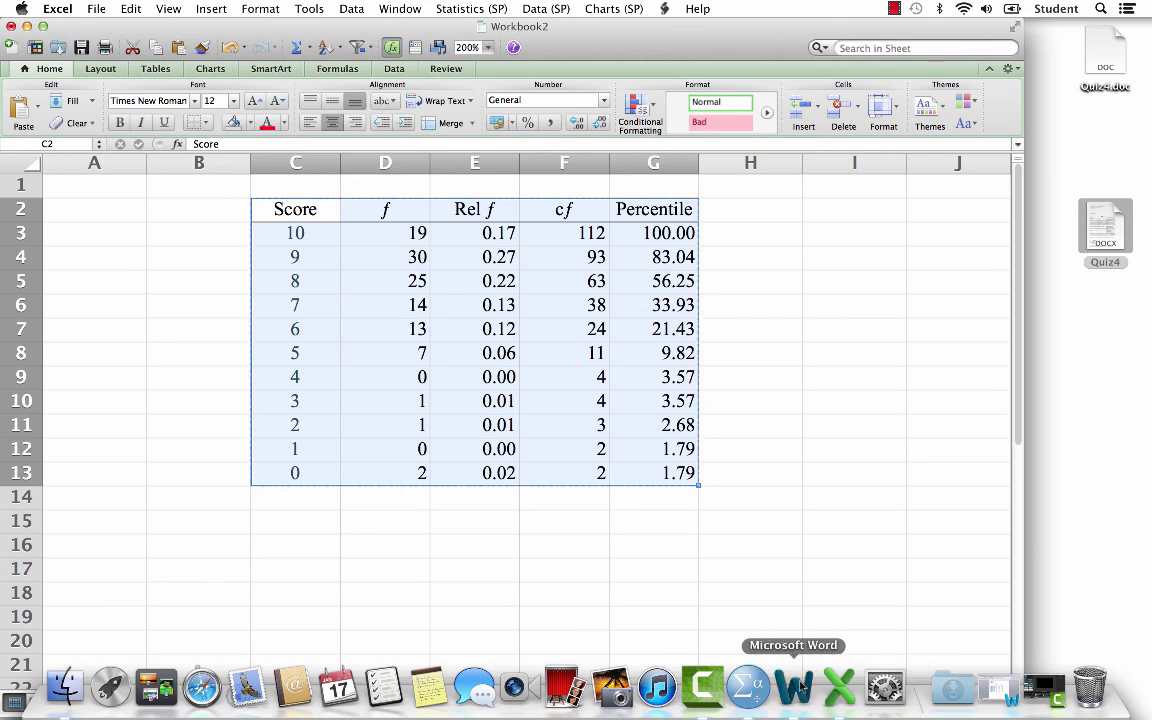
Paste the Excel table into a new Word document, Document2, with paragraph marks shown
click(800, 686)
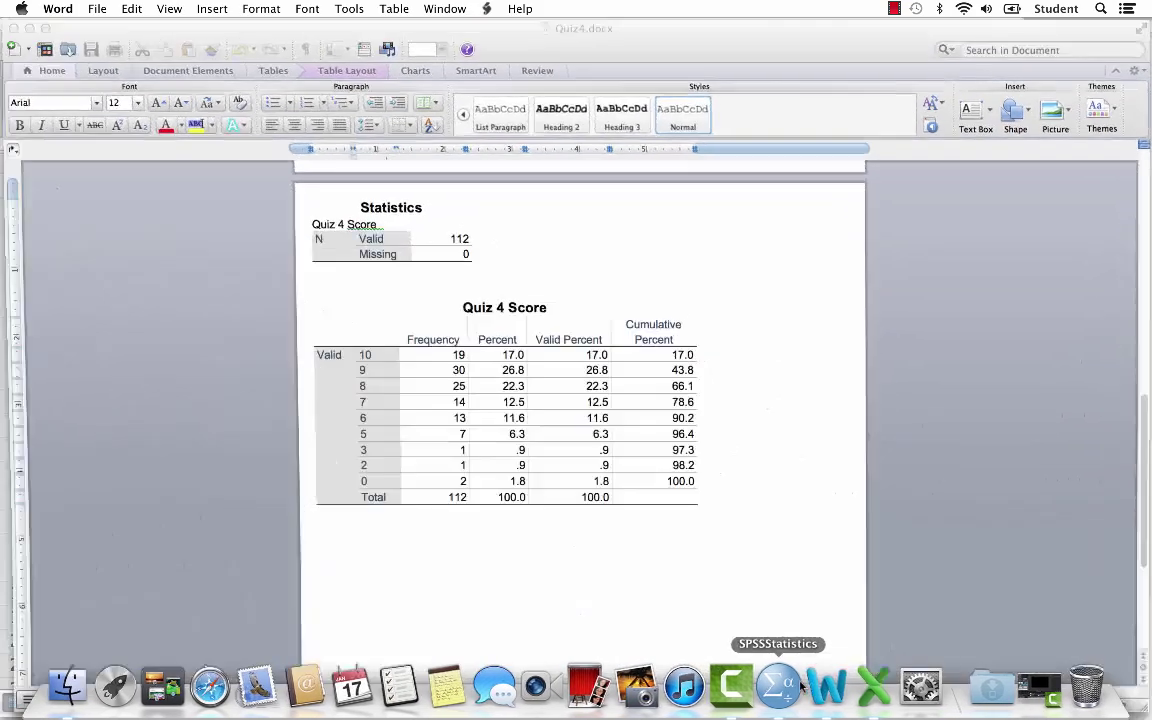
key(super+n)
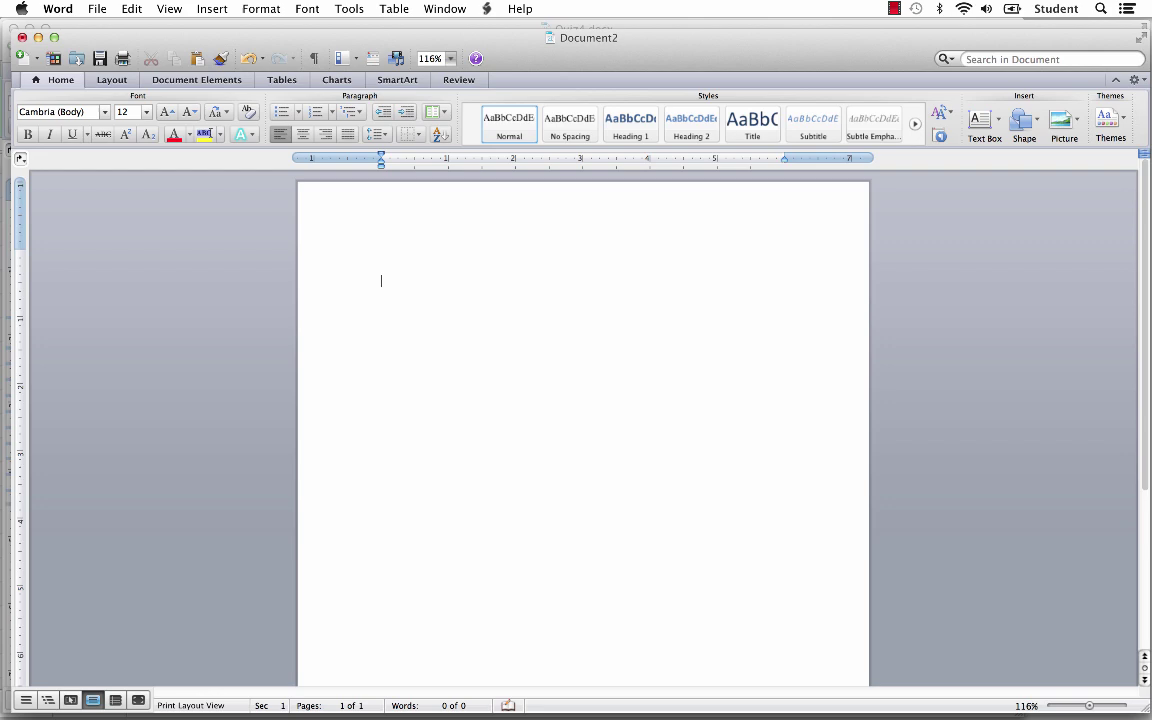
key(super+v)
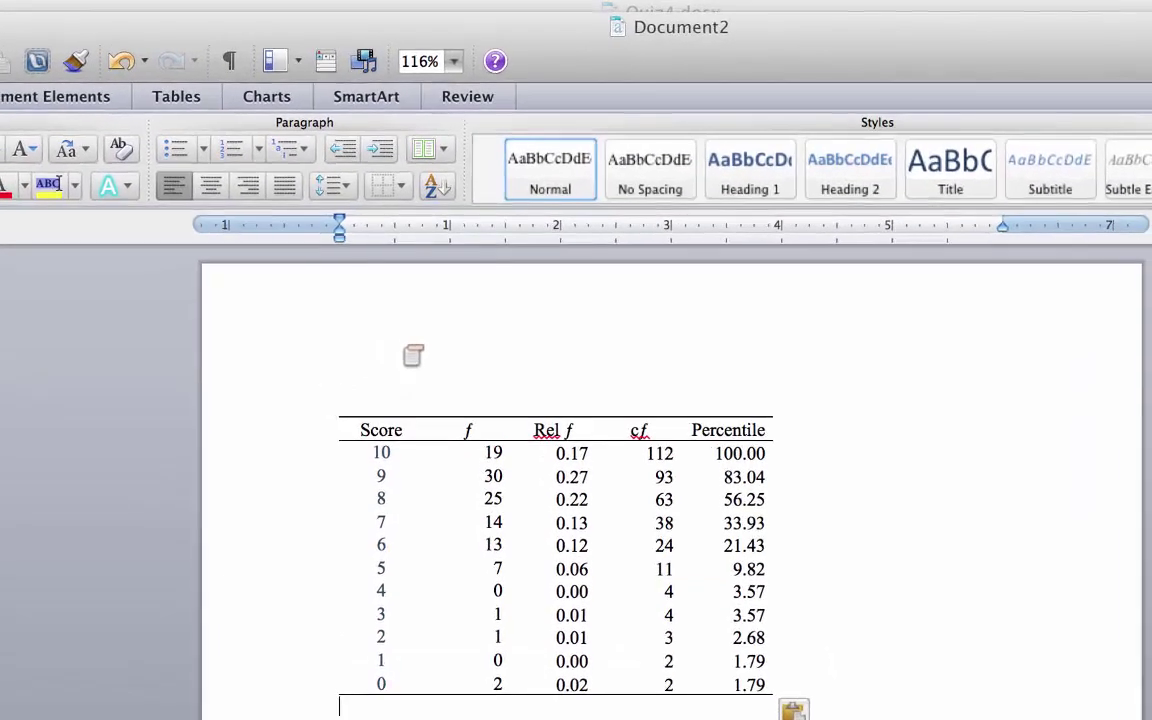
click(216, 60)
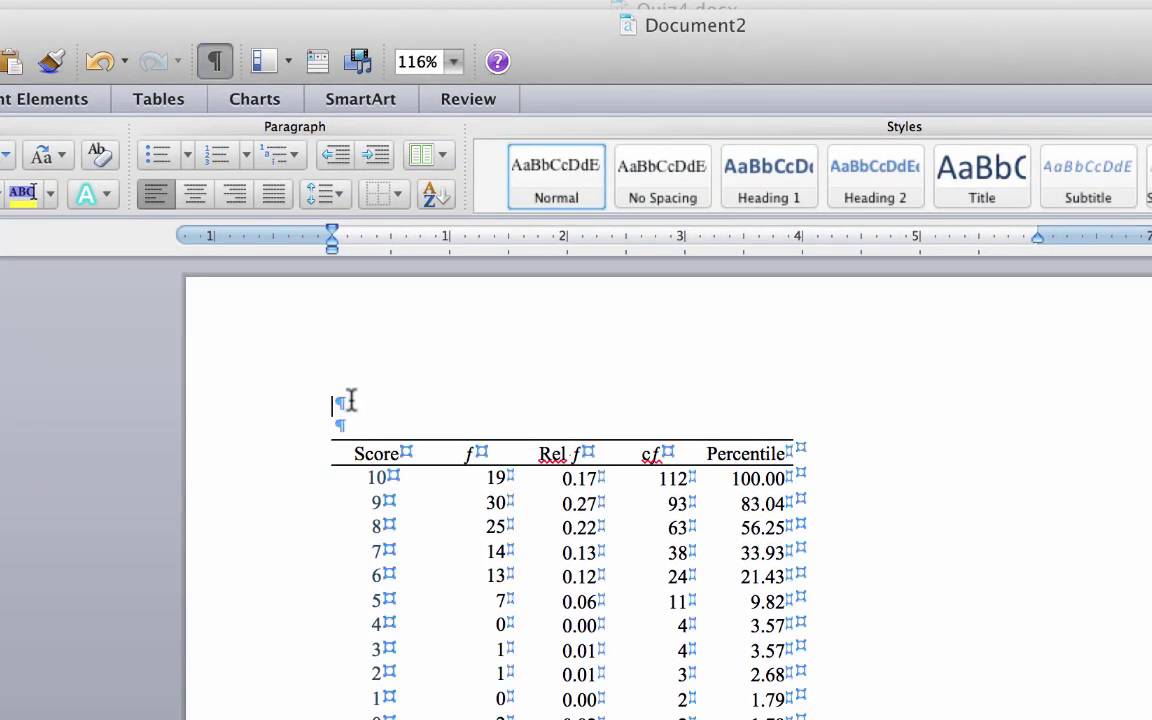
Type 'Table 1' and the title 'Frequencies of Scores for Quiz 4, (N = 112)' above the table
text(Table )
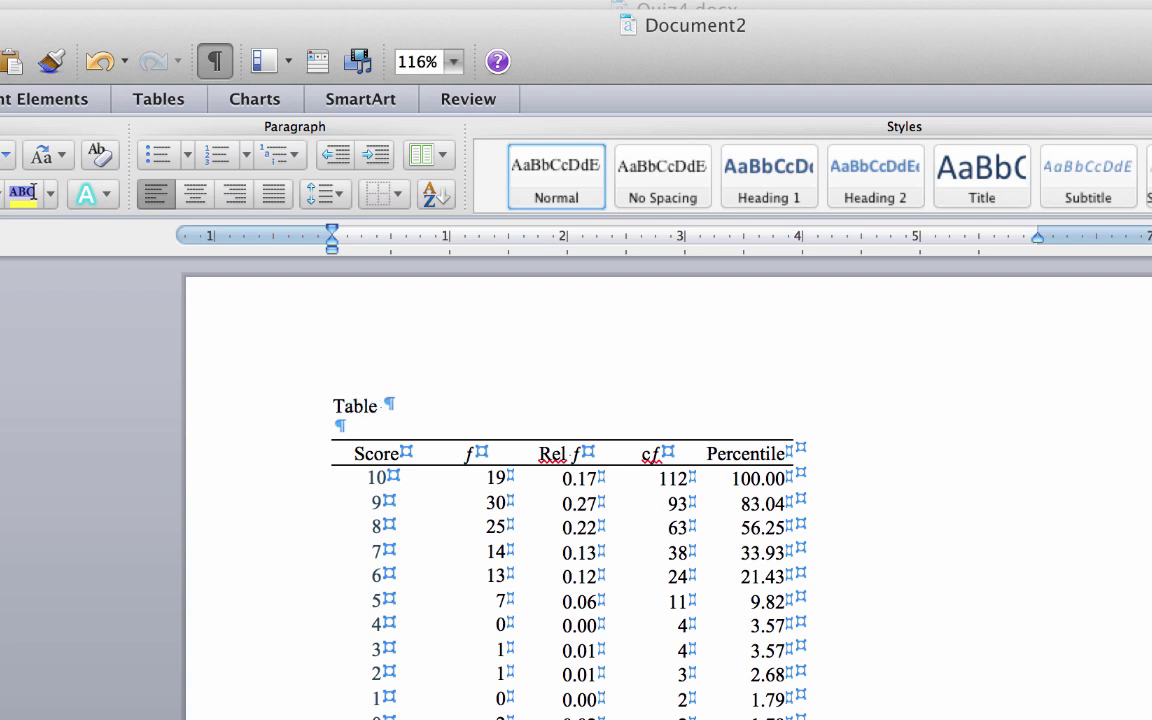
text( 1)
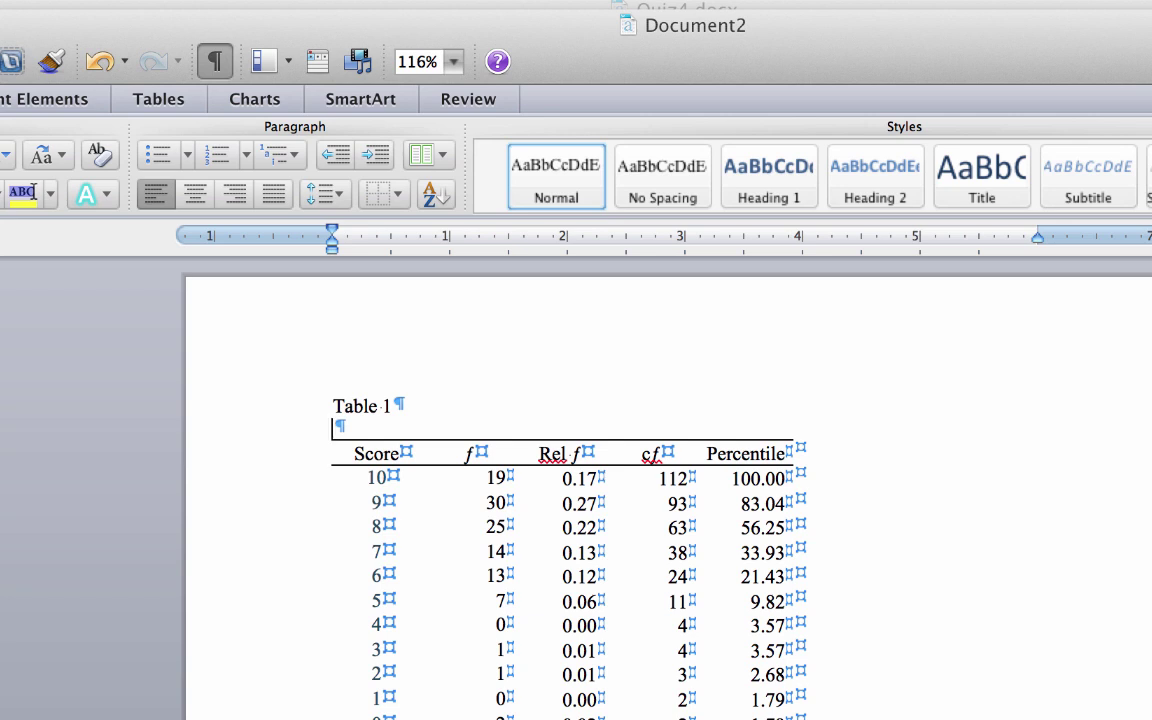
text(F)
text(requencie)
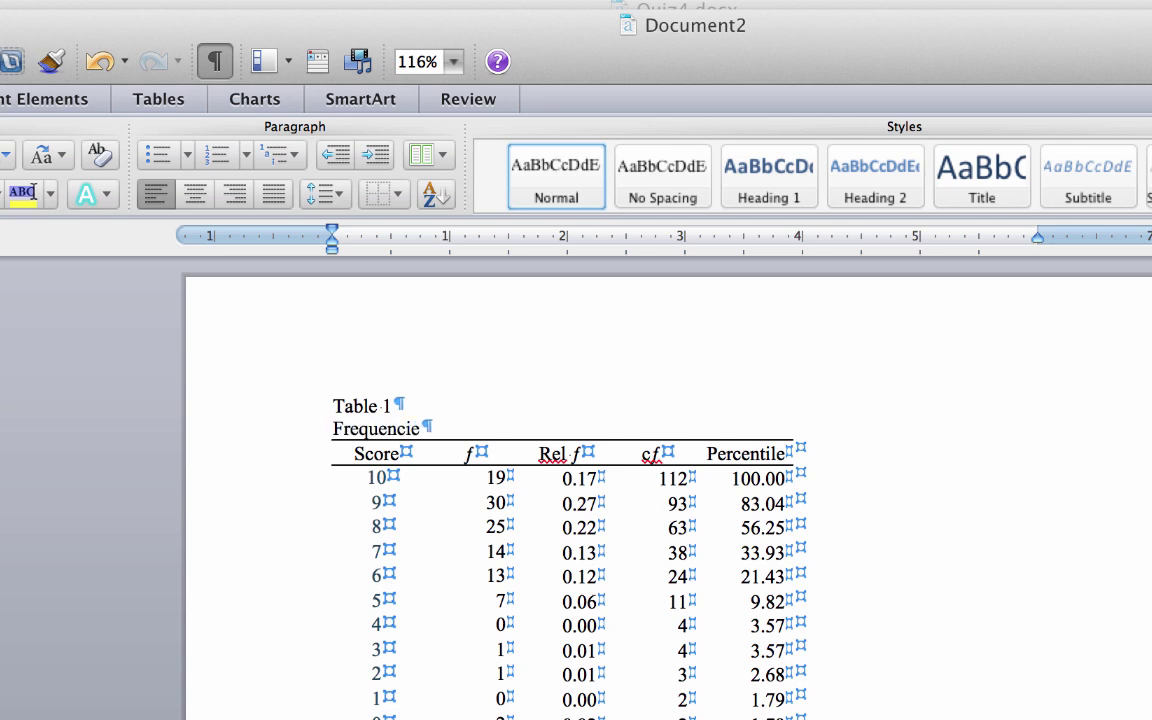
text(s of Scores)
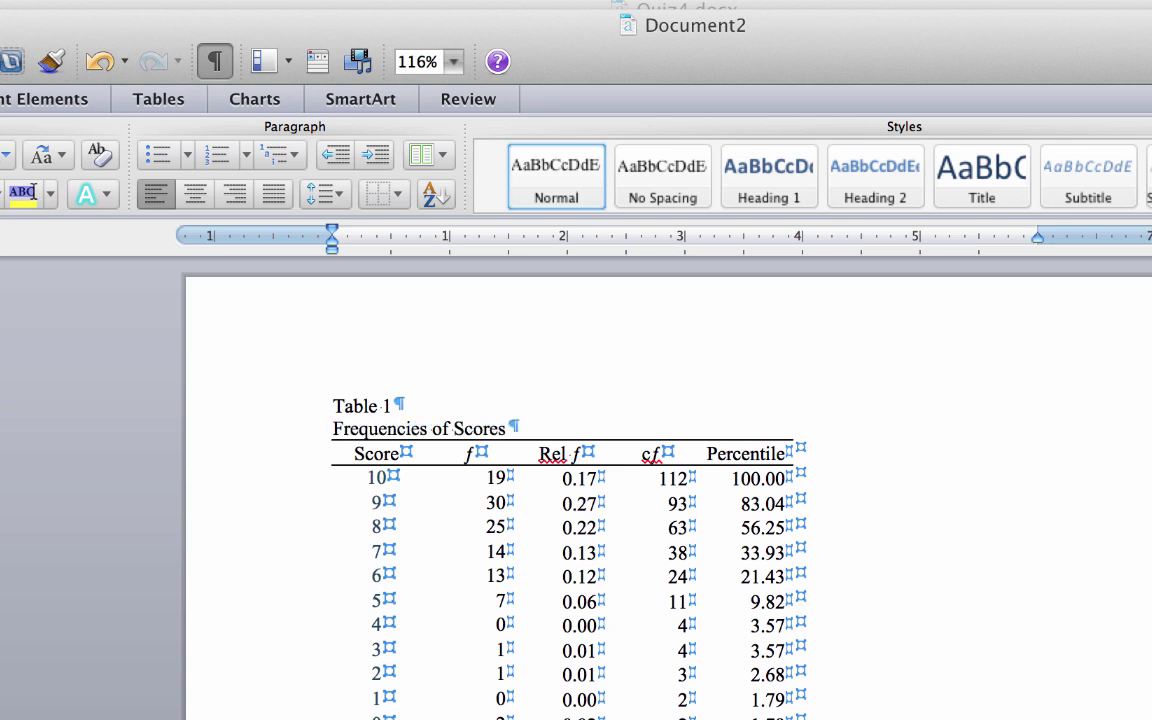
text( for Quiz )
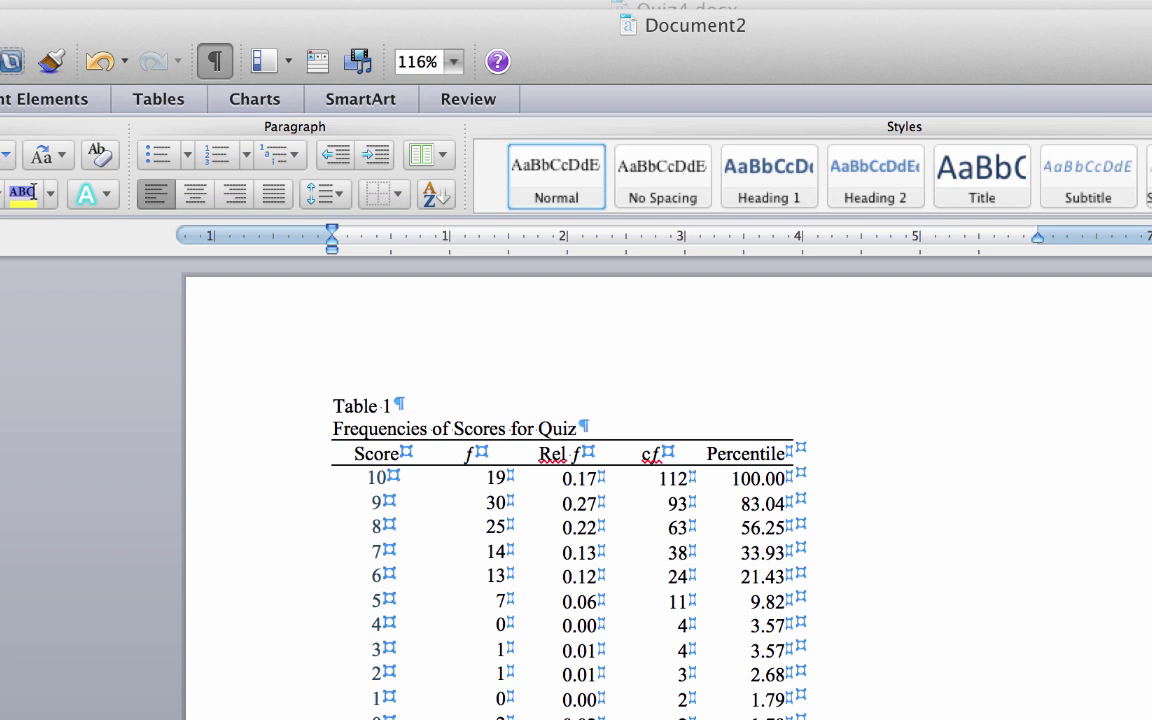
text(4)
text(, ()
text(N)
text( = 112)
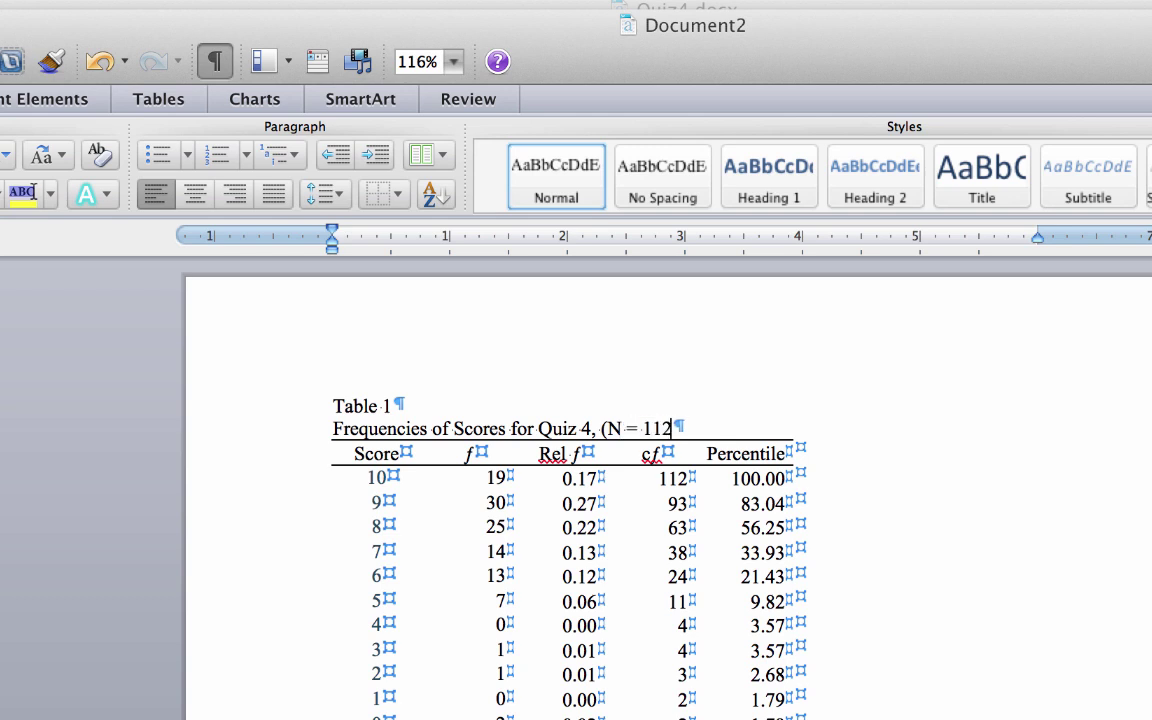
text())
Hide the formatting marks and italicize the 'Frequencies of Scores for Quiz 4, (N = 112)' title
click(214, 61)
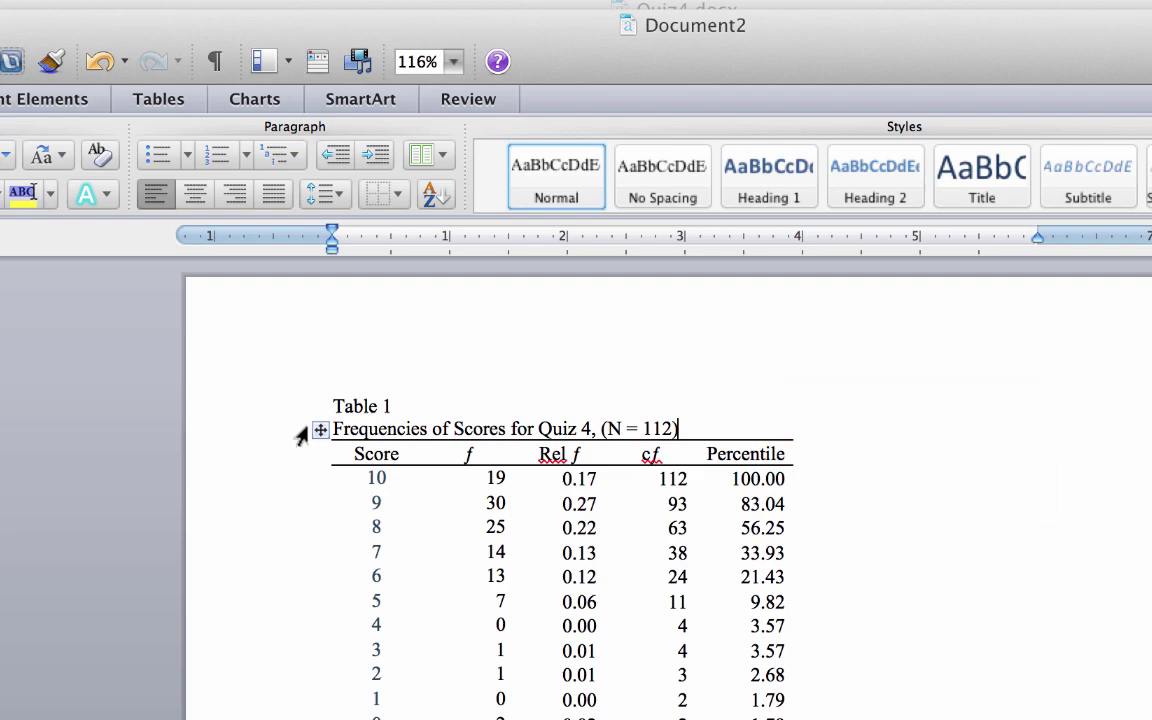
click(301, 432)
key(super+i)
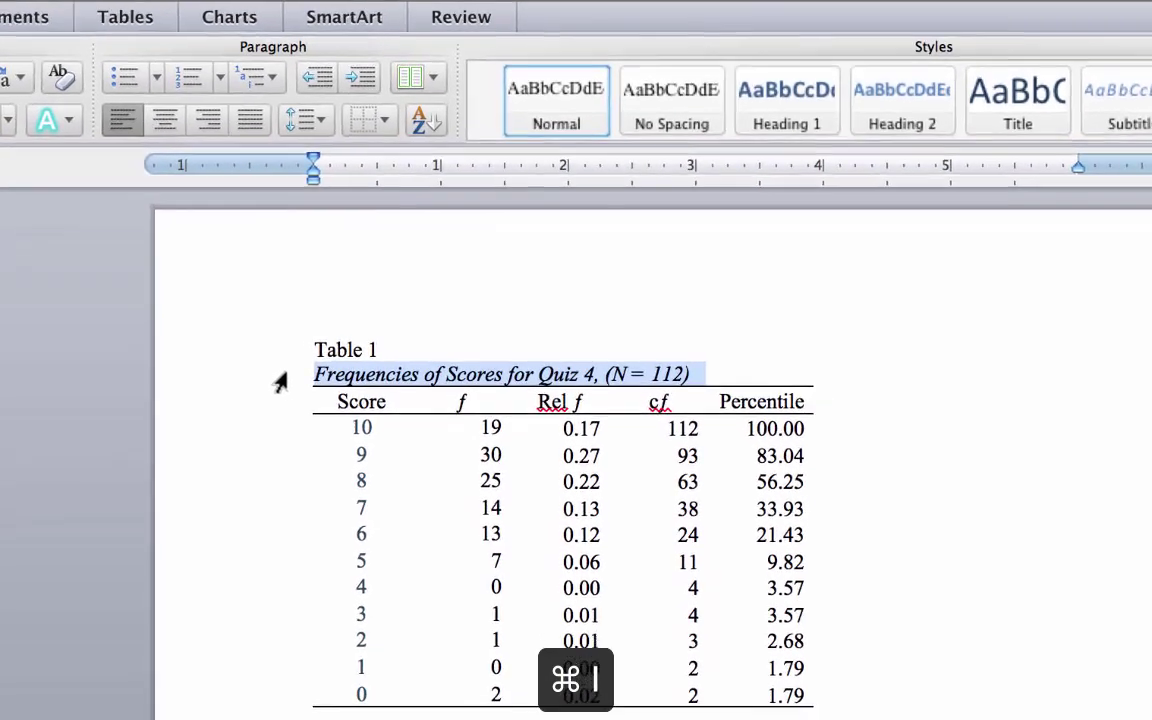